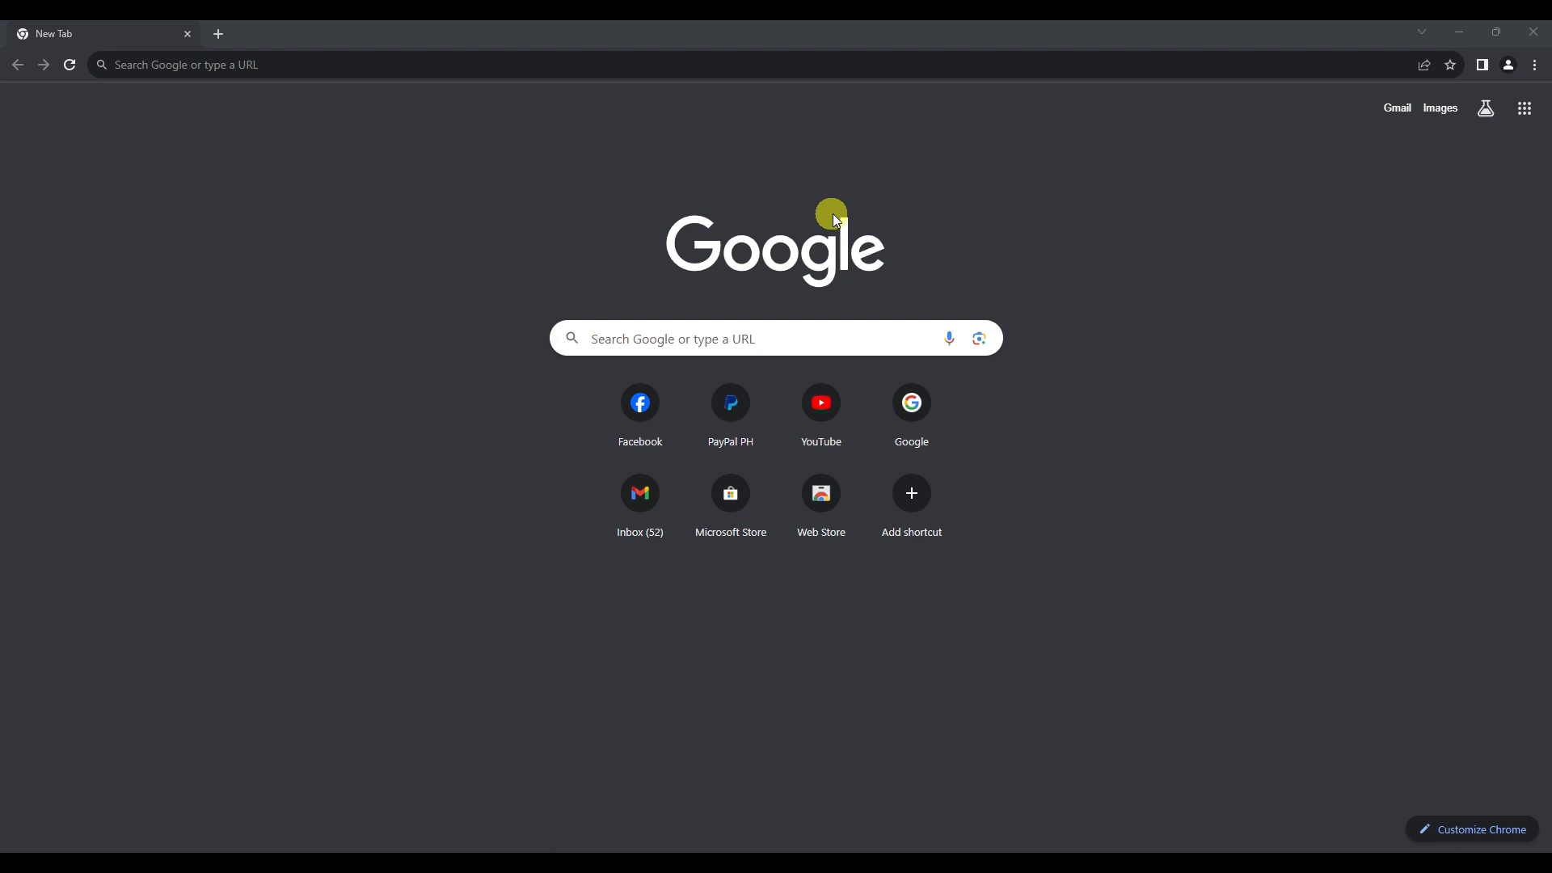
- Open the canva.com website in the browser
left_click(140, 64)
type("canva.com")
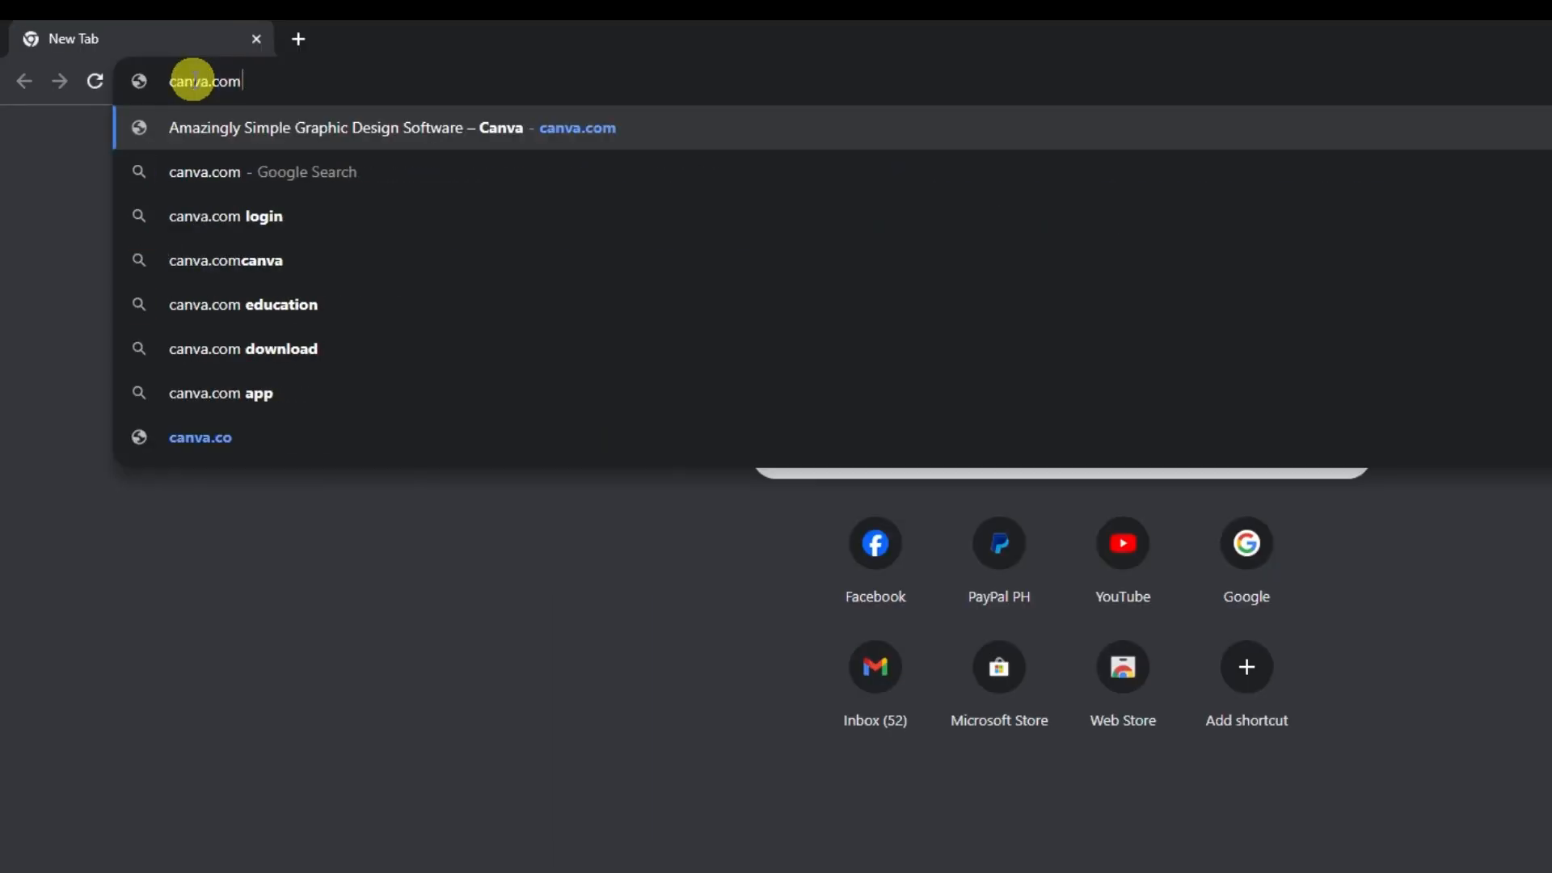
key("Return")
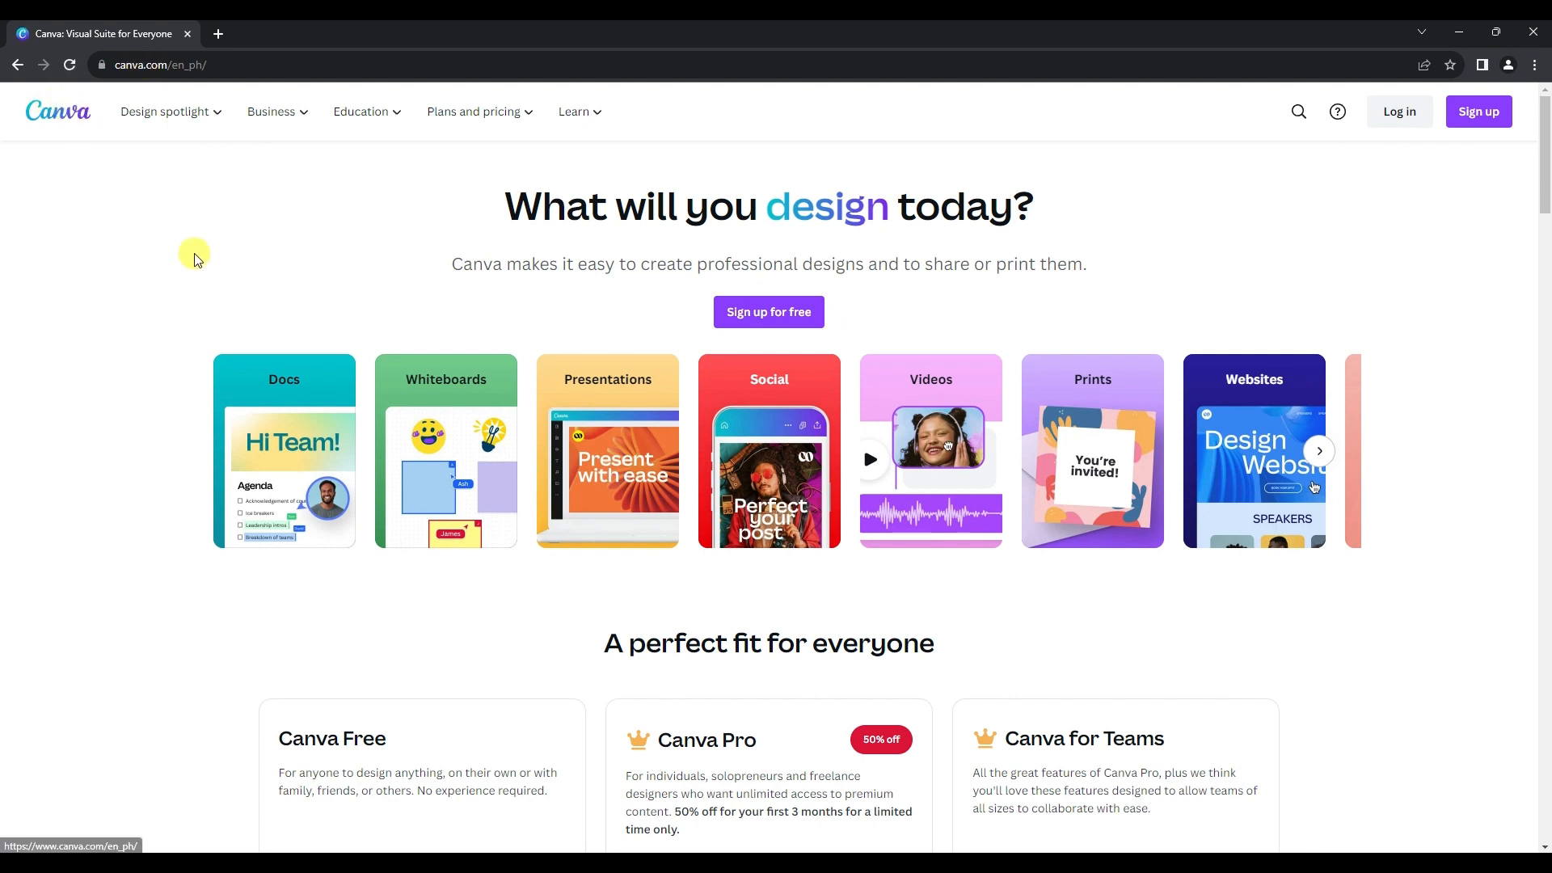
- Look over the Canva landing page and sign up with a Google account
scroll(278, 284, "down", 4)
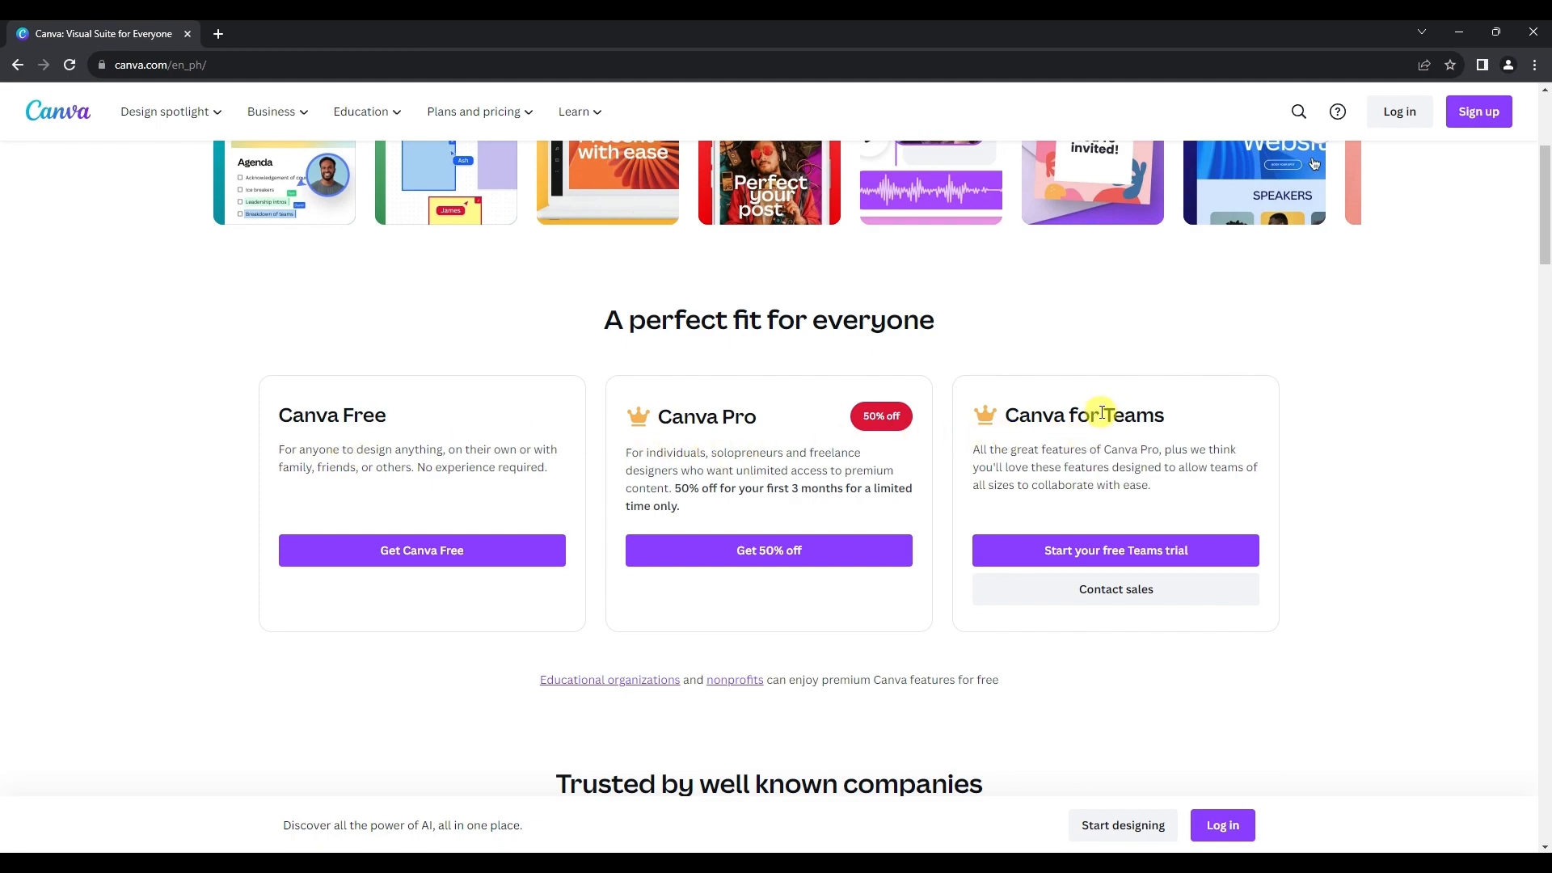
scroll(1102, 413, "down", 12)
scroll(1102, 417, "up", 9)
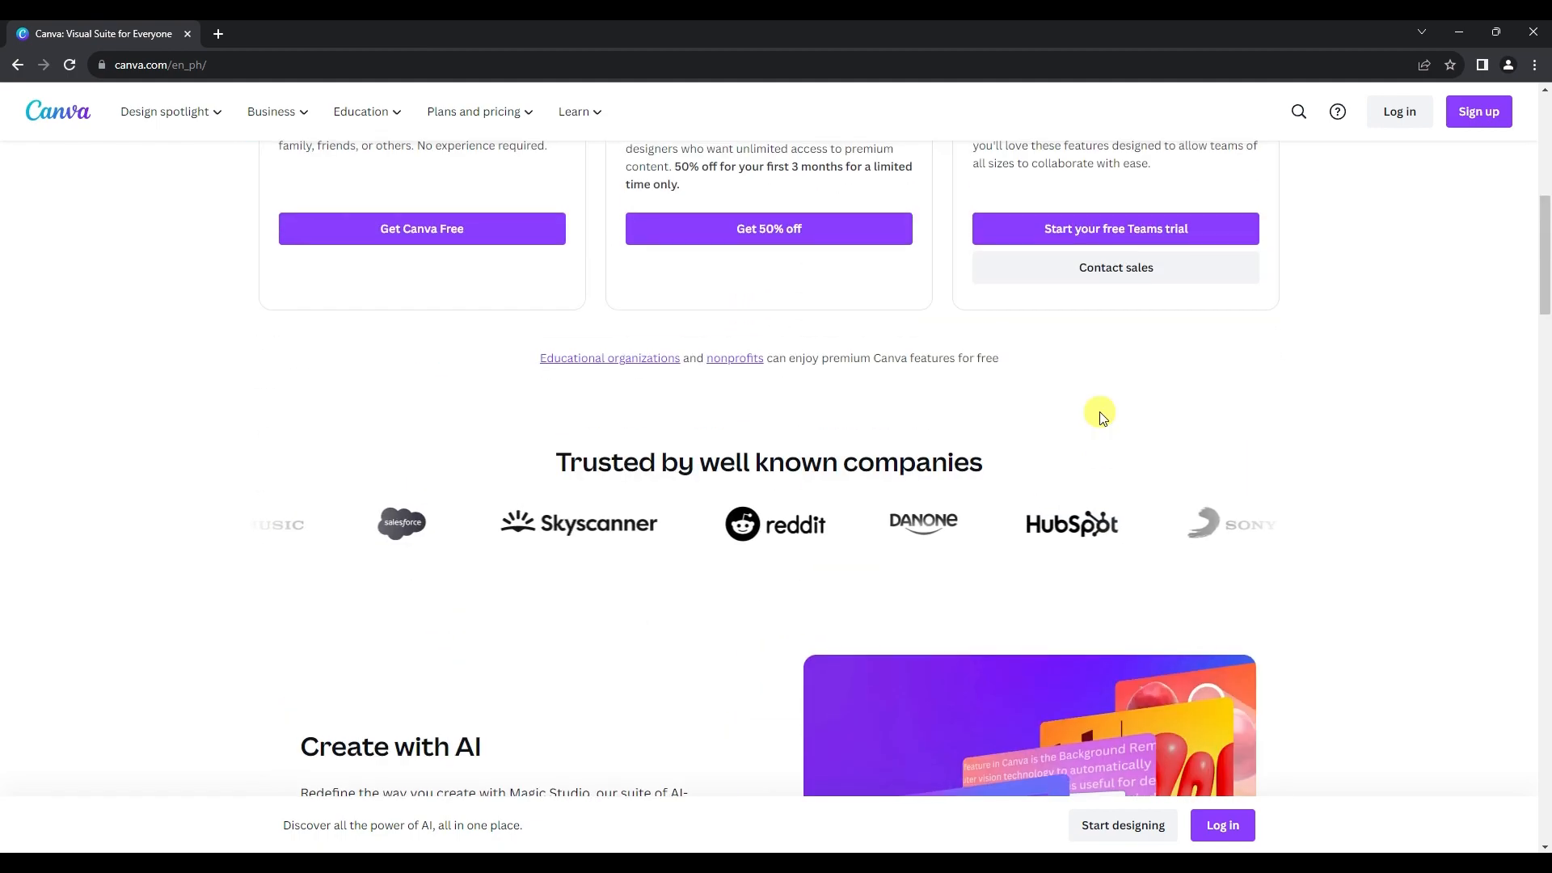
scroll(1102, 416, "up", 8)
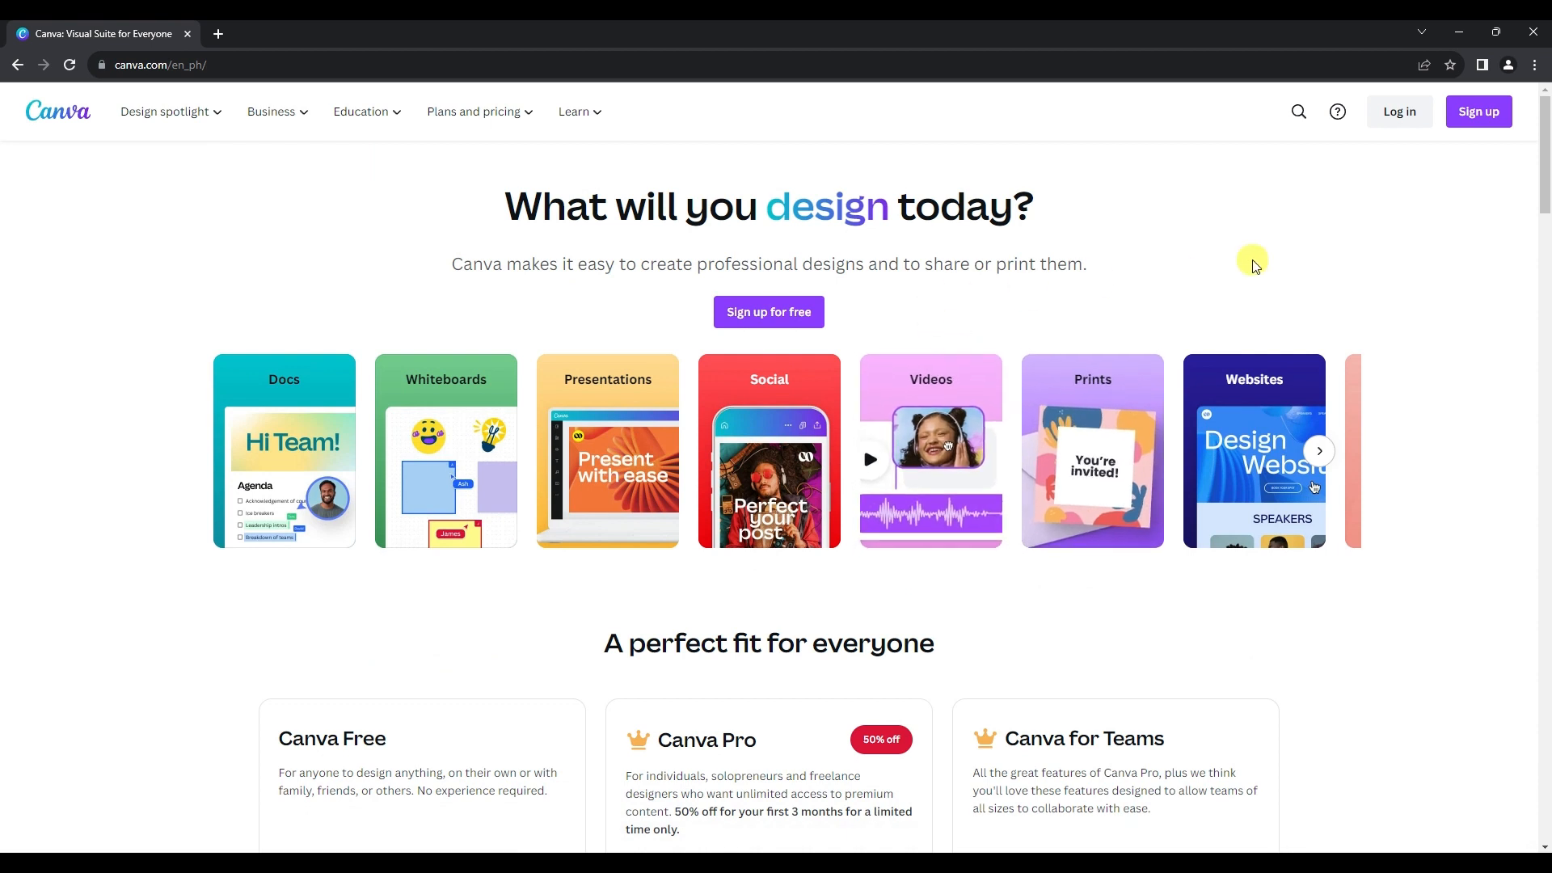
left_click(1473, 119)
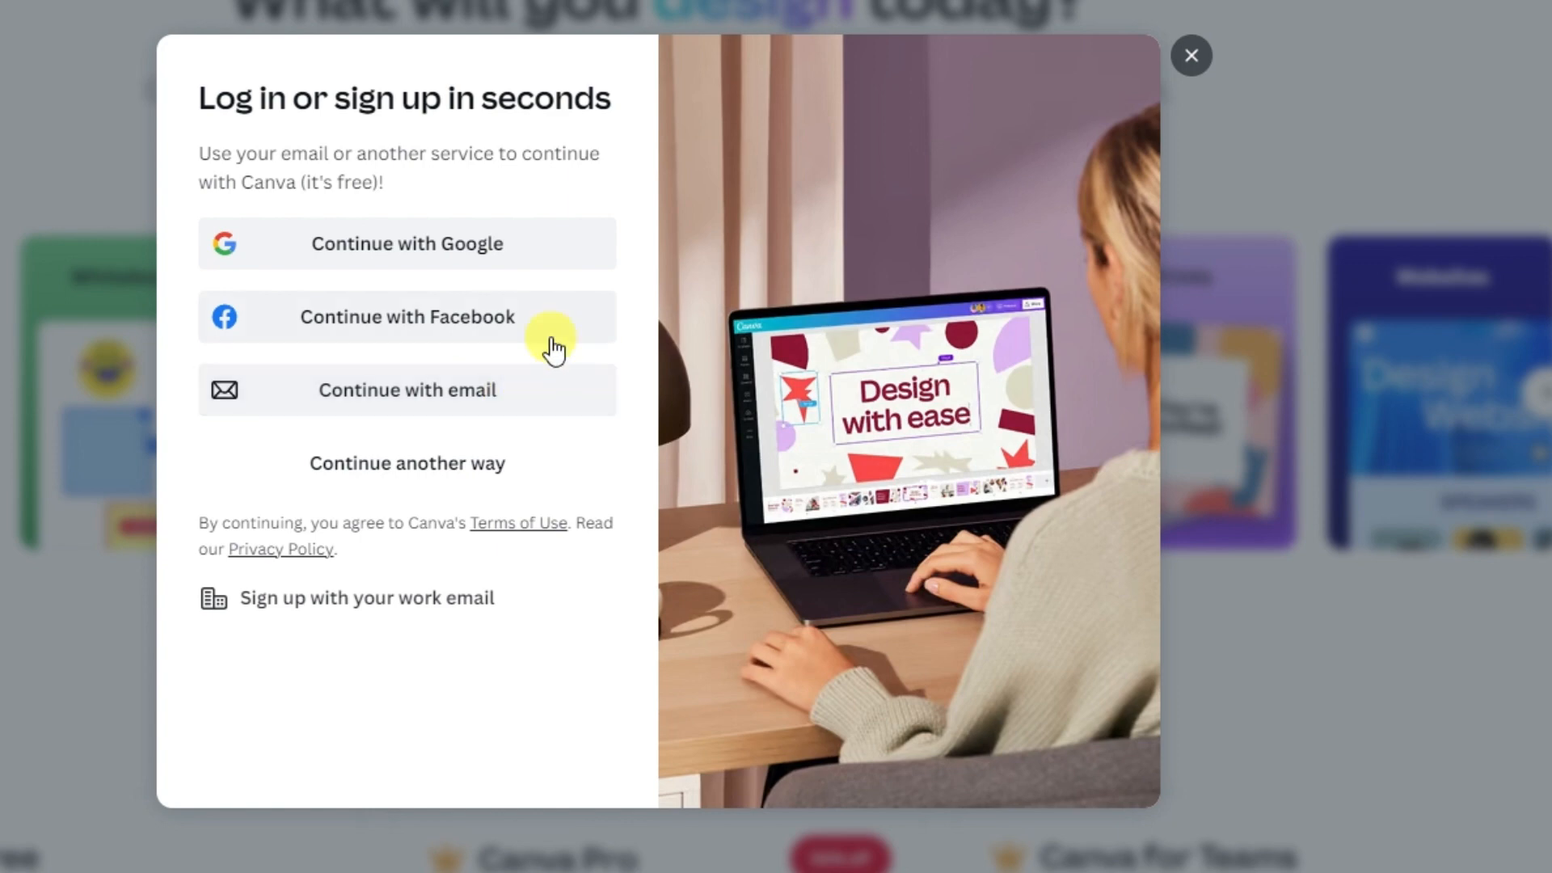
left_click(408, 247)
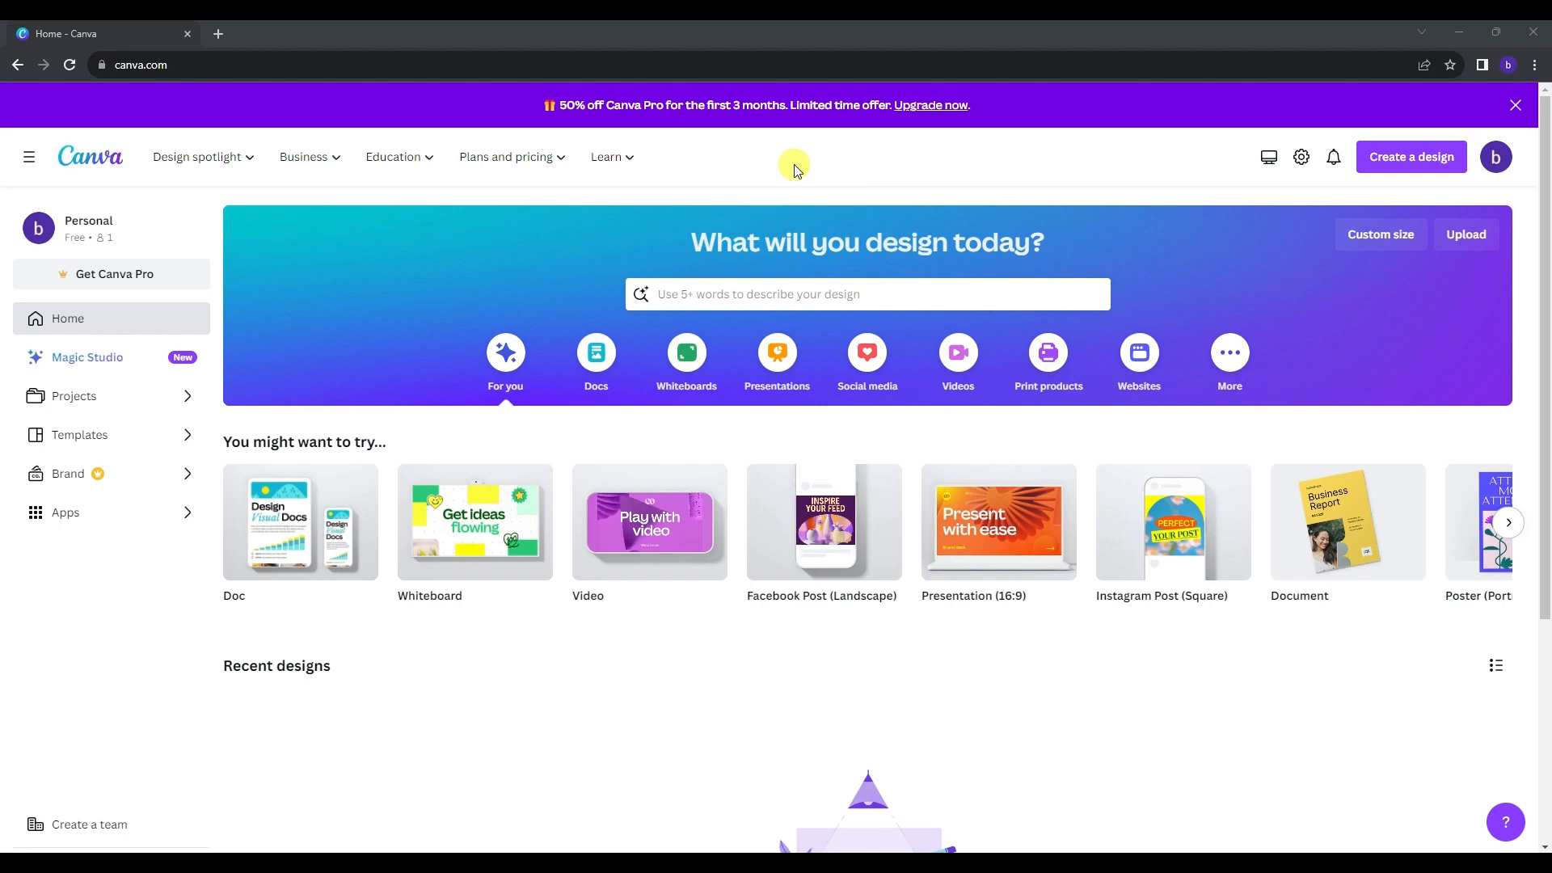
- Check the Design spotlight offerings and create a blank 1920 × 1080 px video design
scroll(552, 360, "down", 2)
scroll(552, 359, "up", 2)
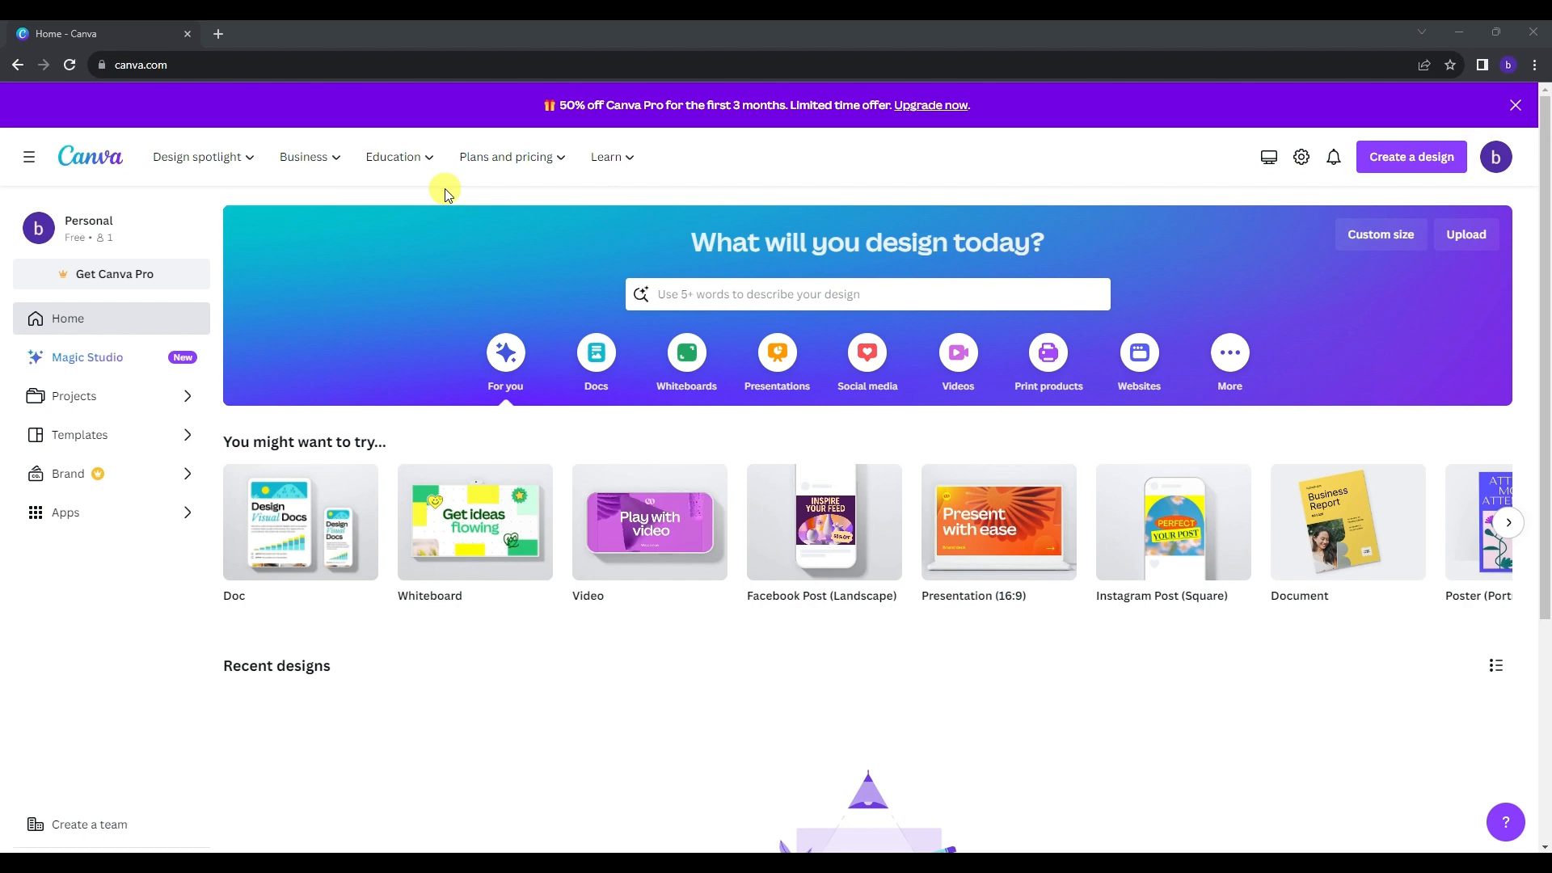
left_click(224, 169)
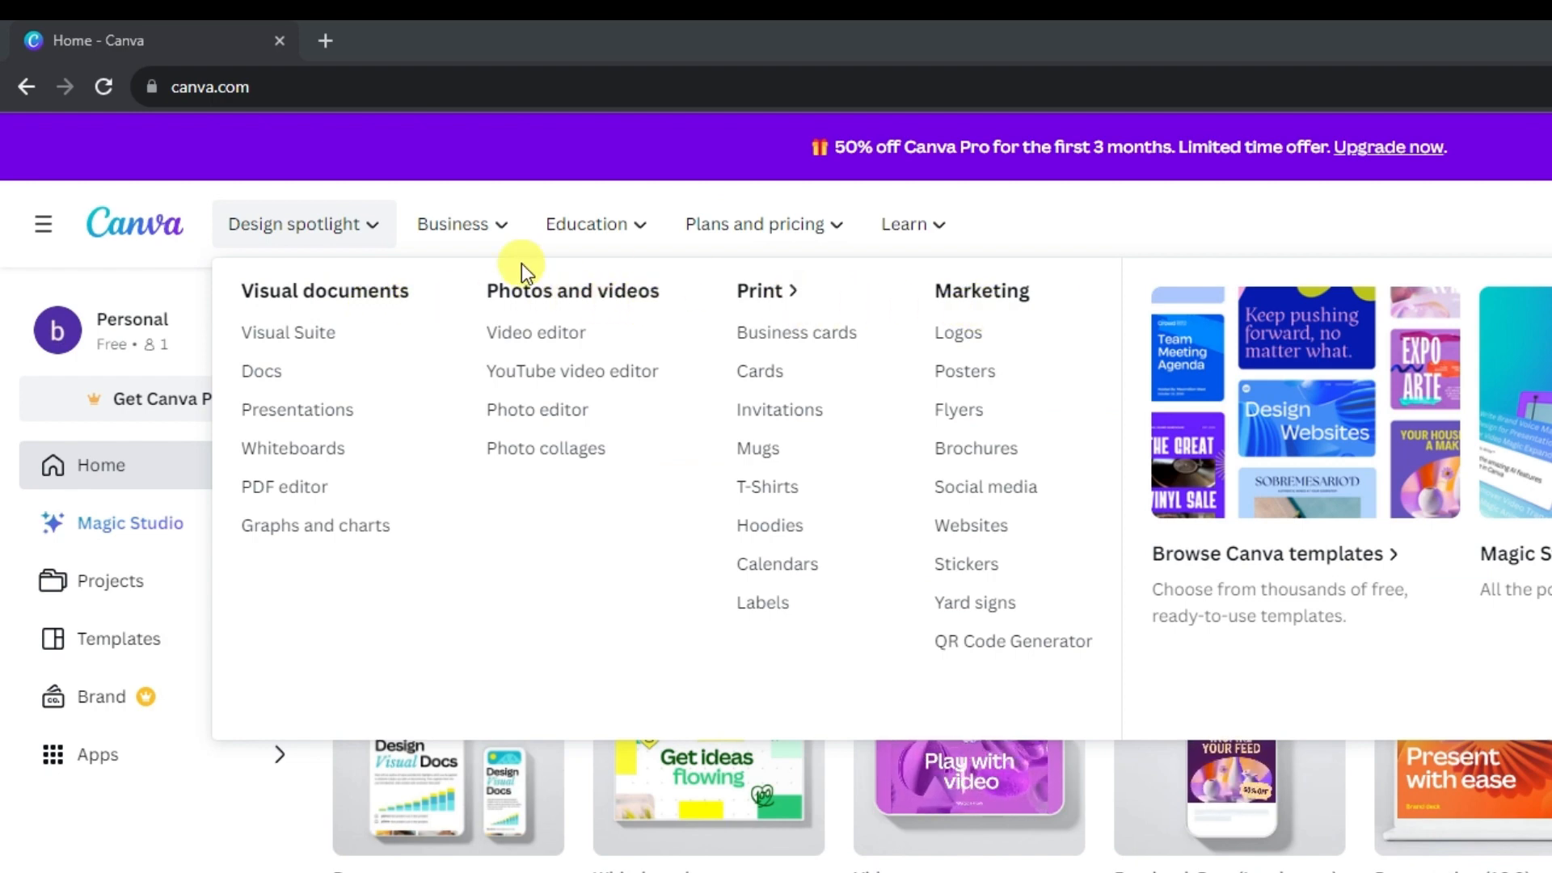
left_click(358, 242)
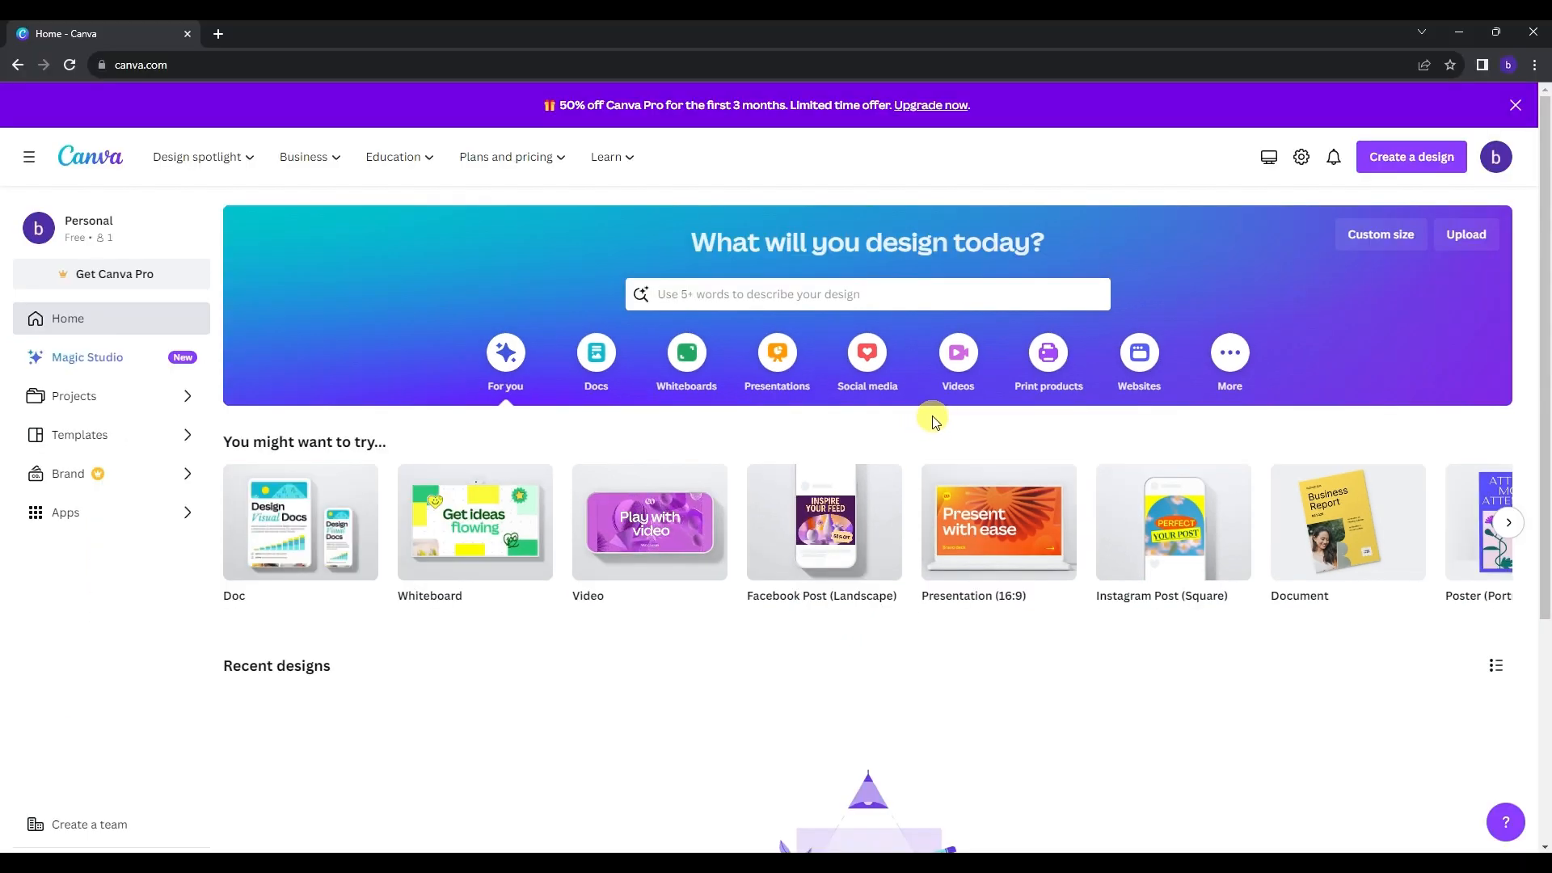
left_click(962, 363)
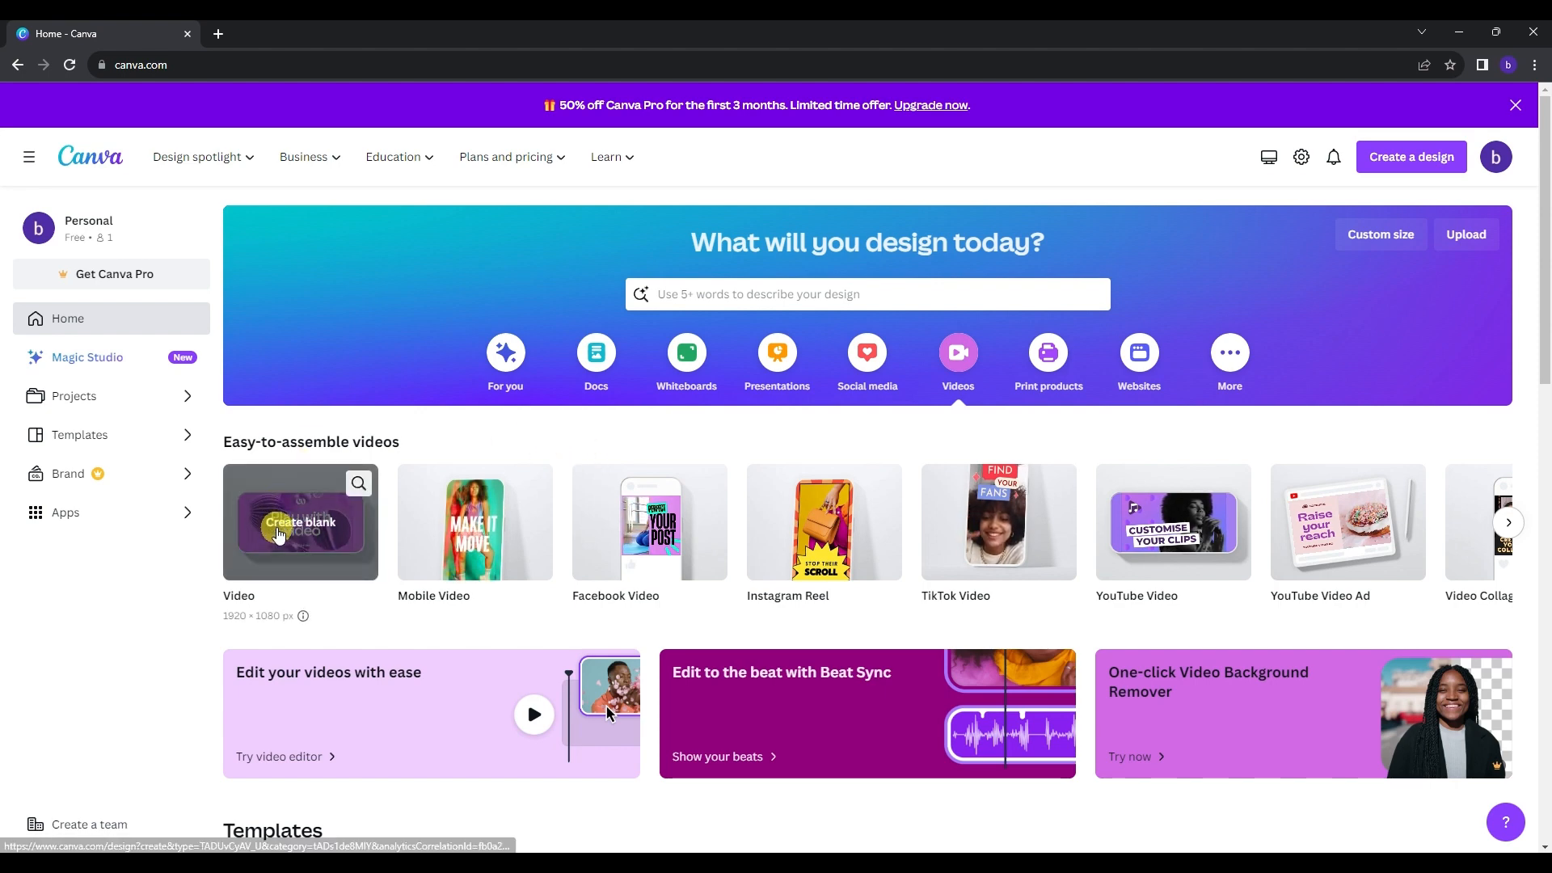
left_click(281, 536)
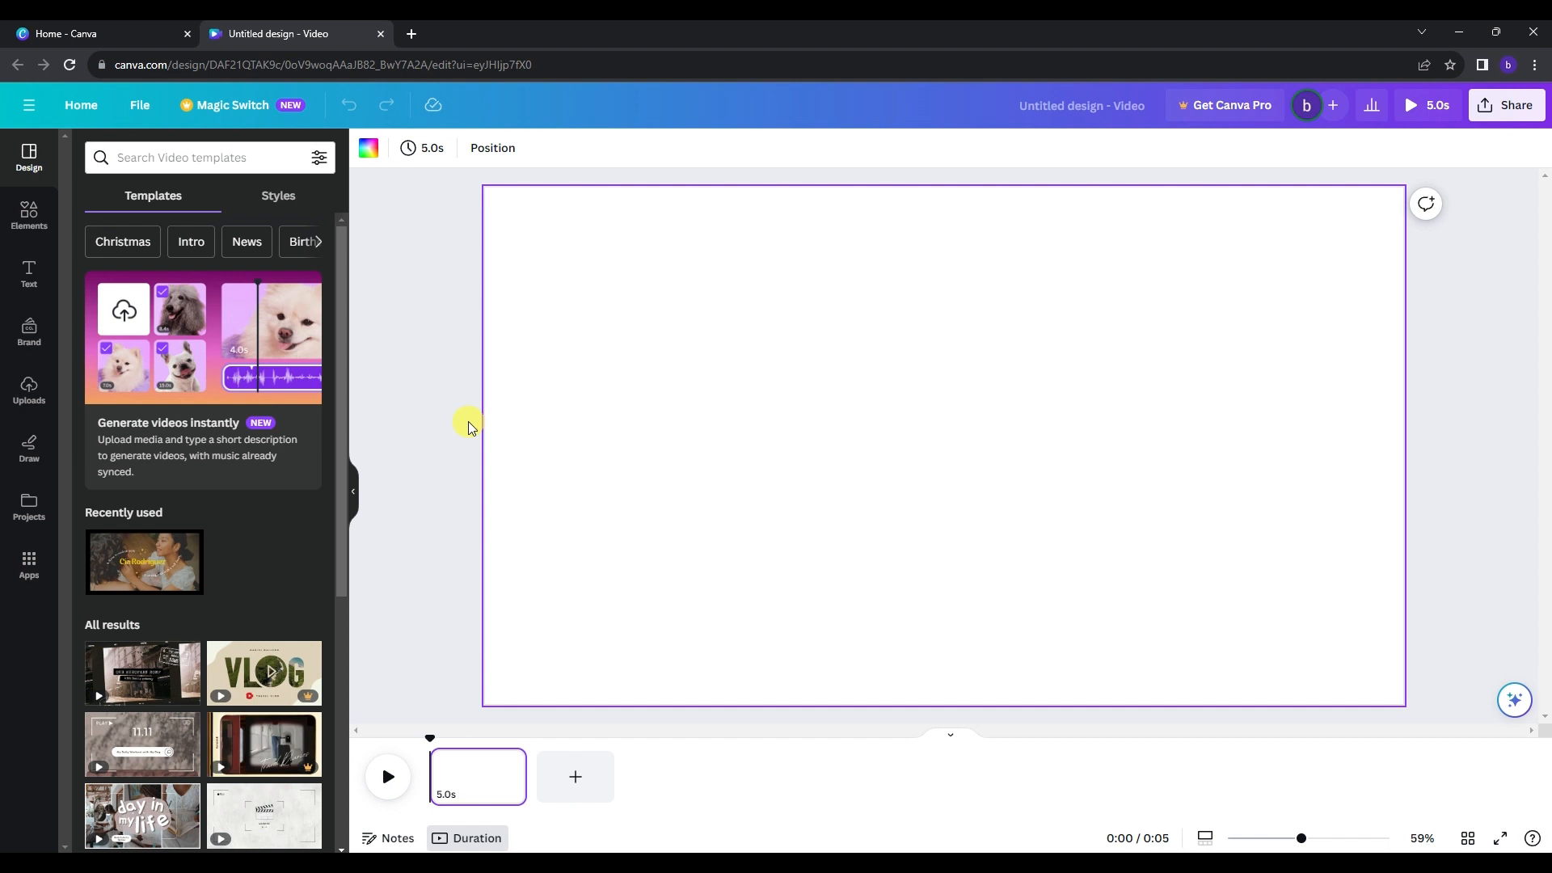
- Upload the birthday cake clip from the computer to the project's uploaded videos
left_click(29, 391)
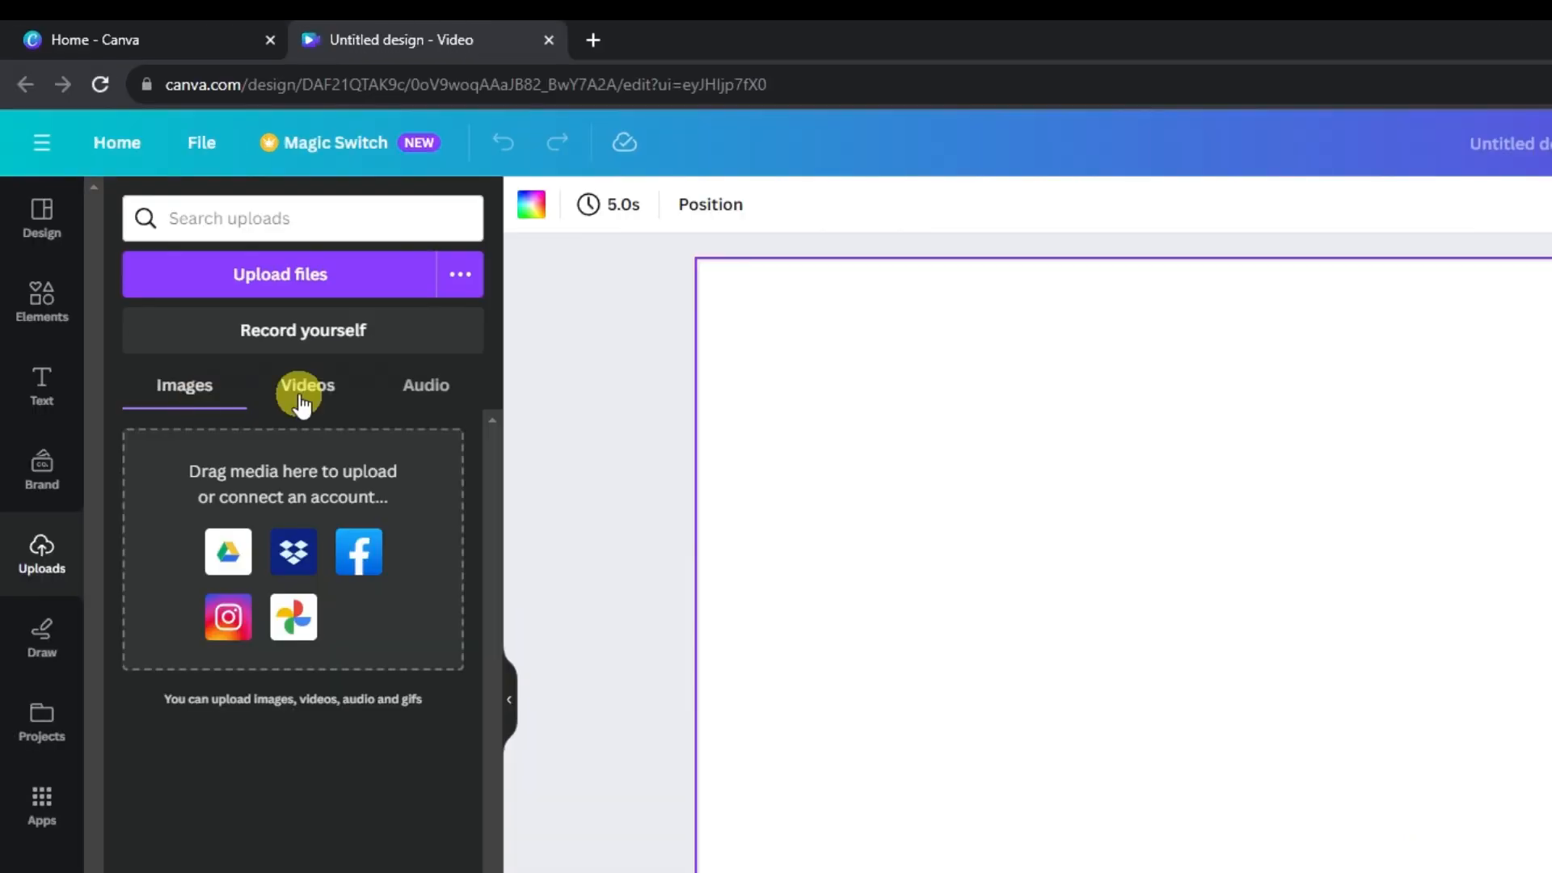
left_click(301, 402)
left_click(431, 410)
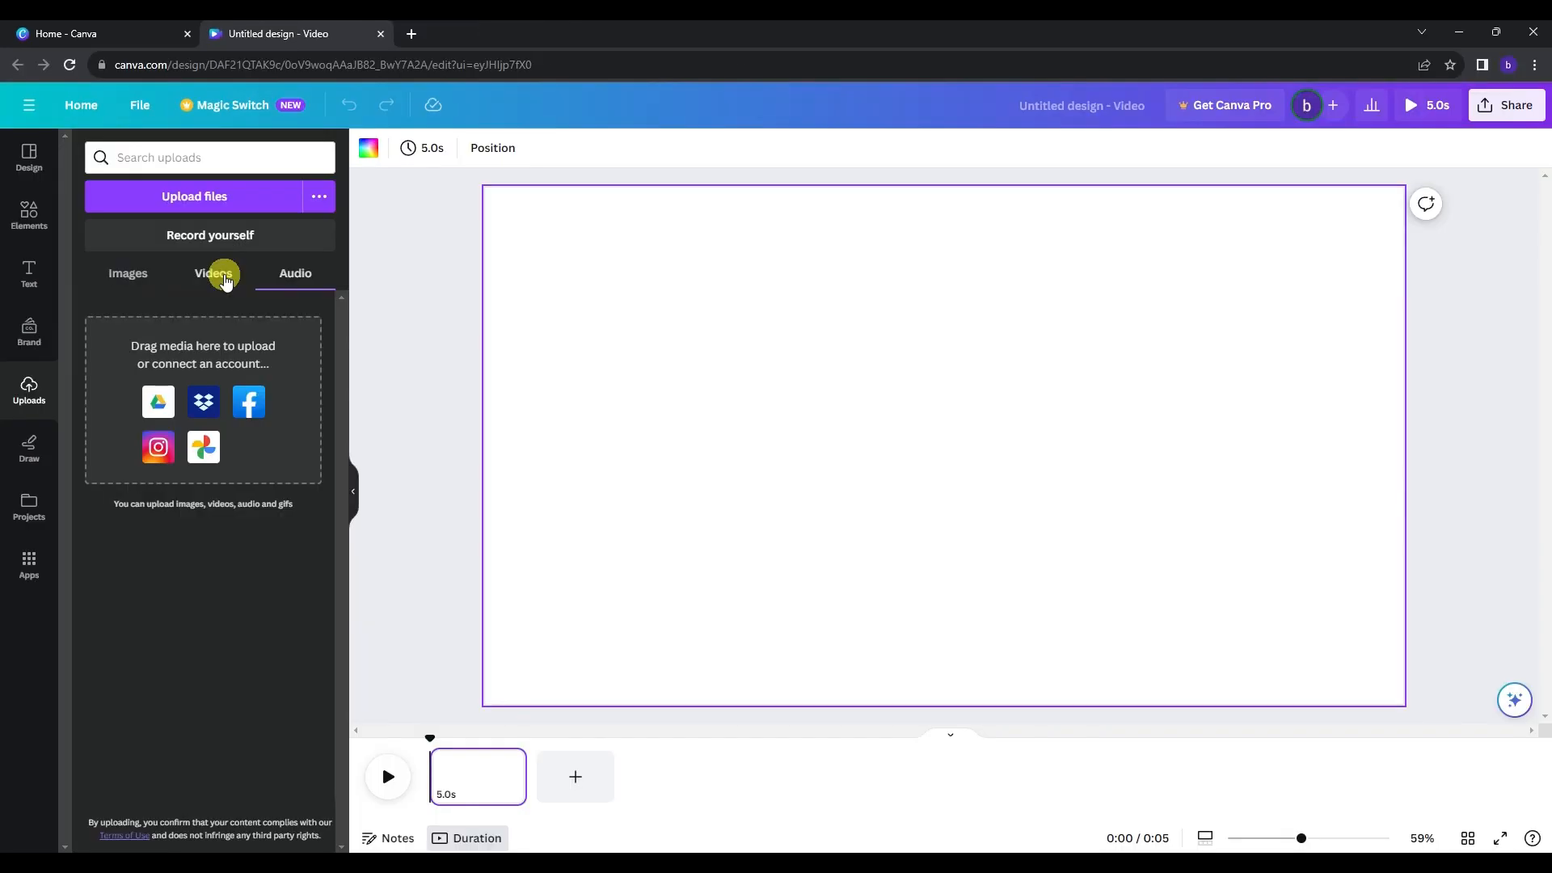
left_click(326, 395)
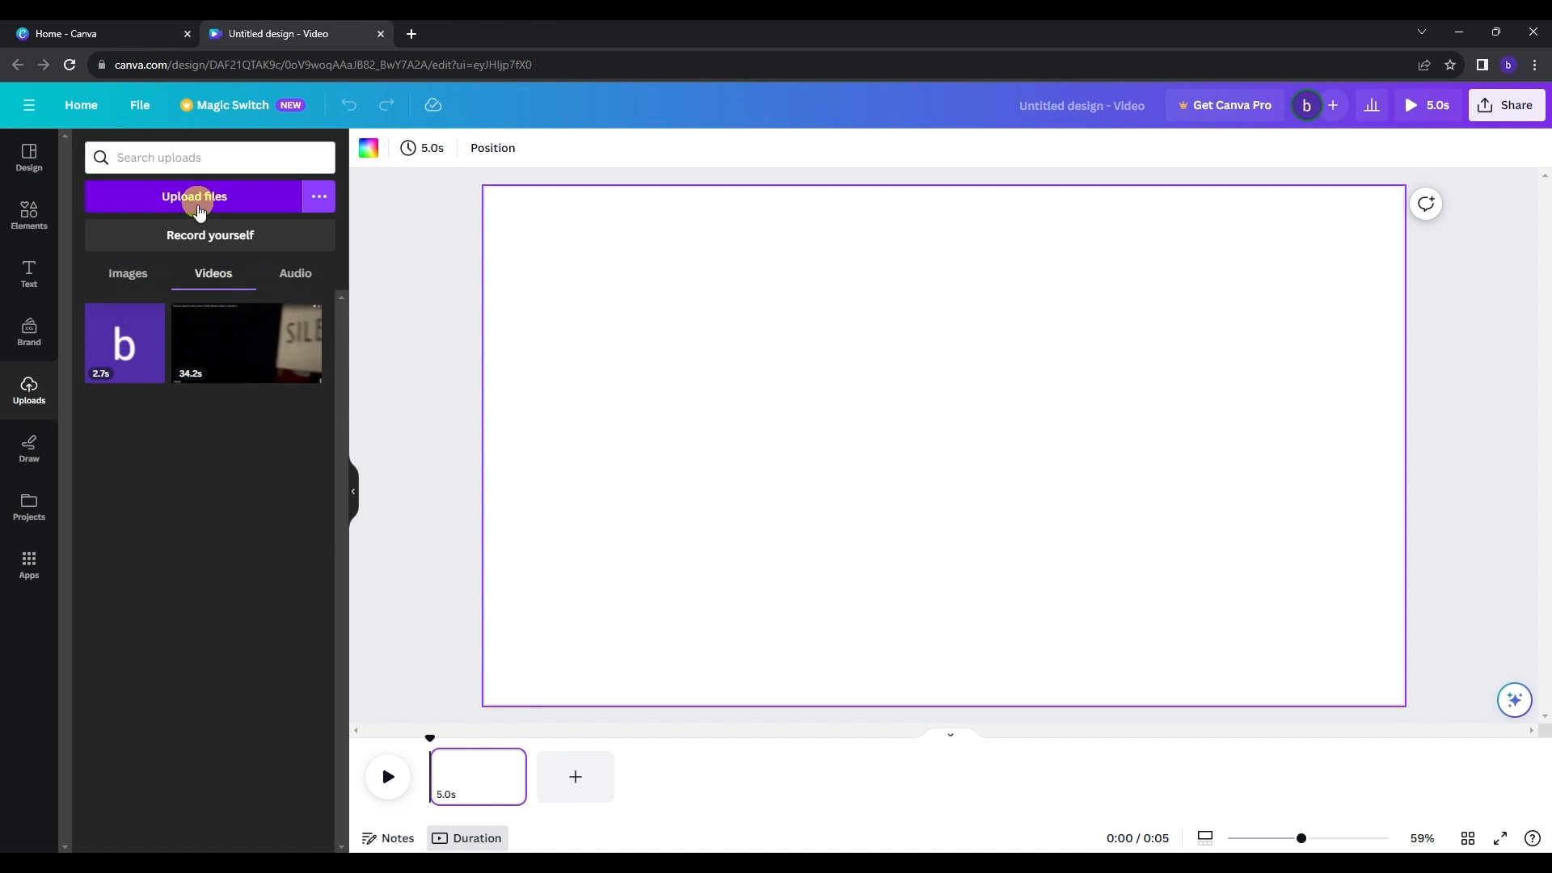
left_click(199, 208)
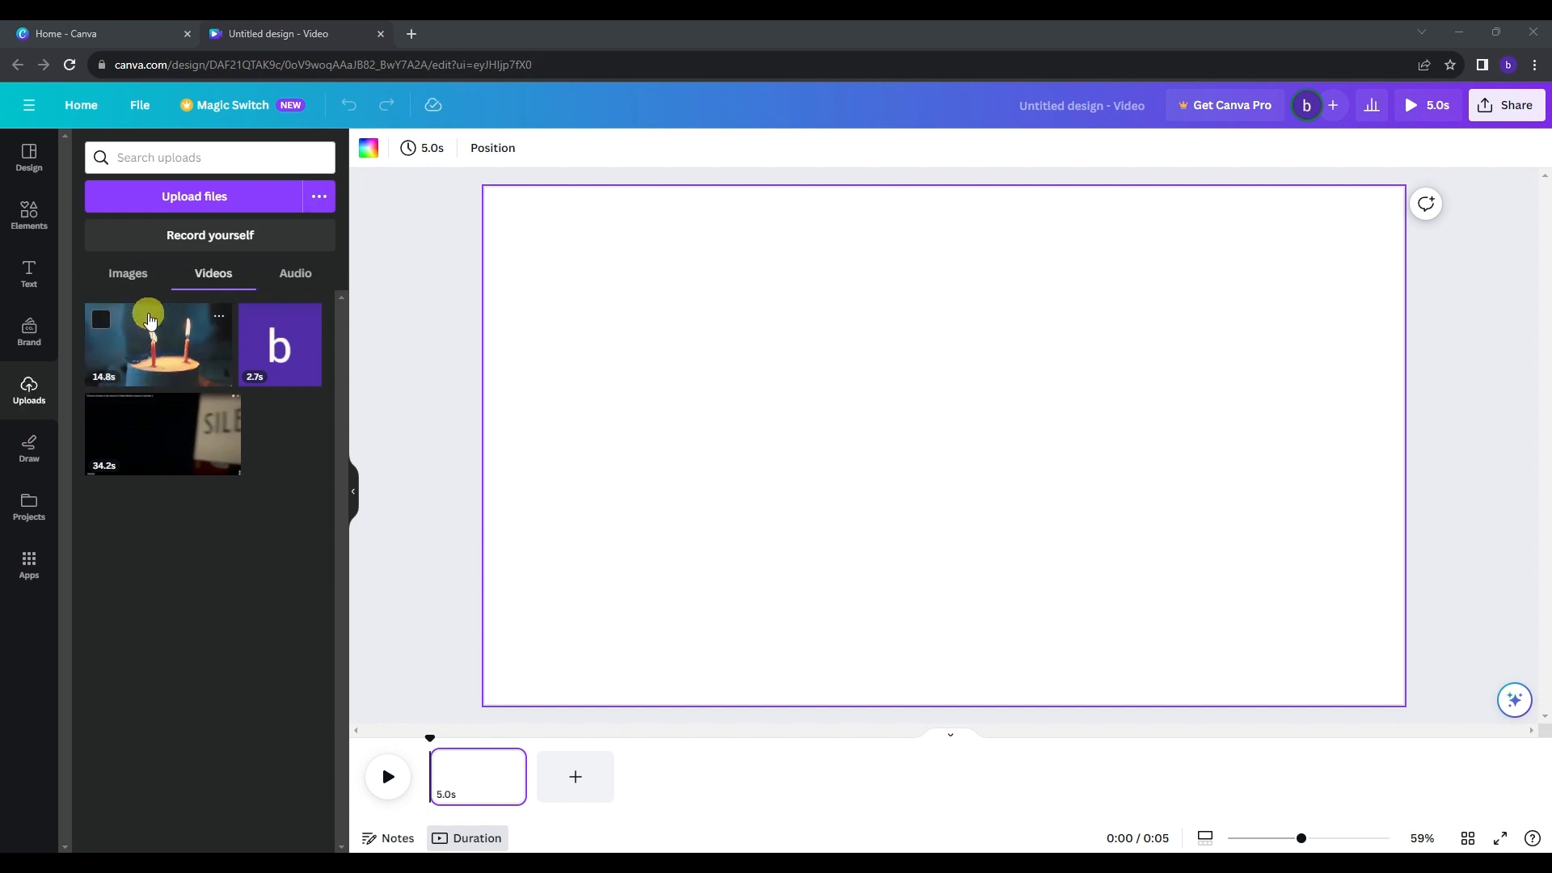
- Place the uploaded birthday cake clip on the blank page and set it as the background
left_click(148, 348)
left_click_drag(147, 347, 647, 402)
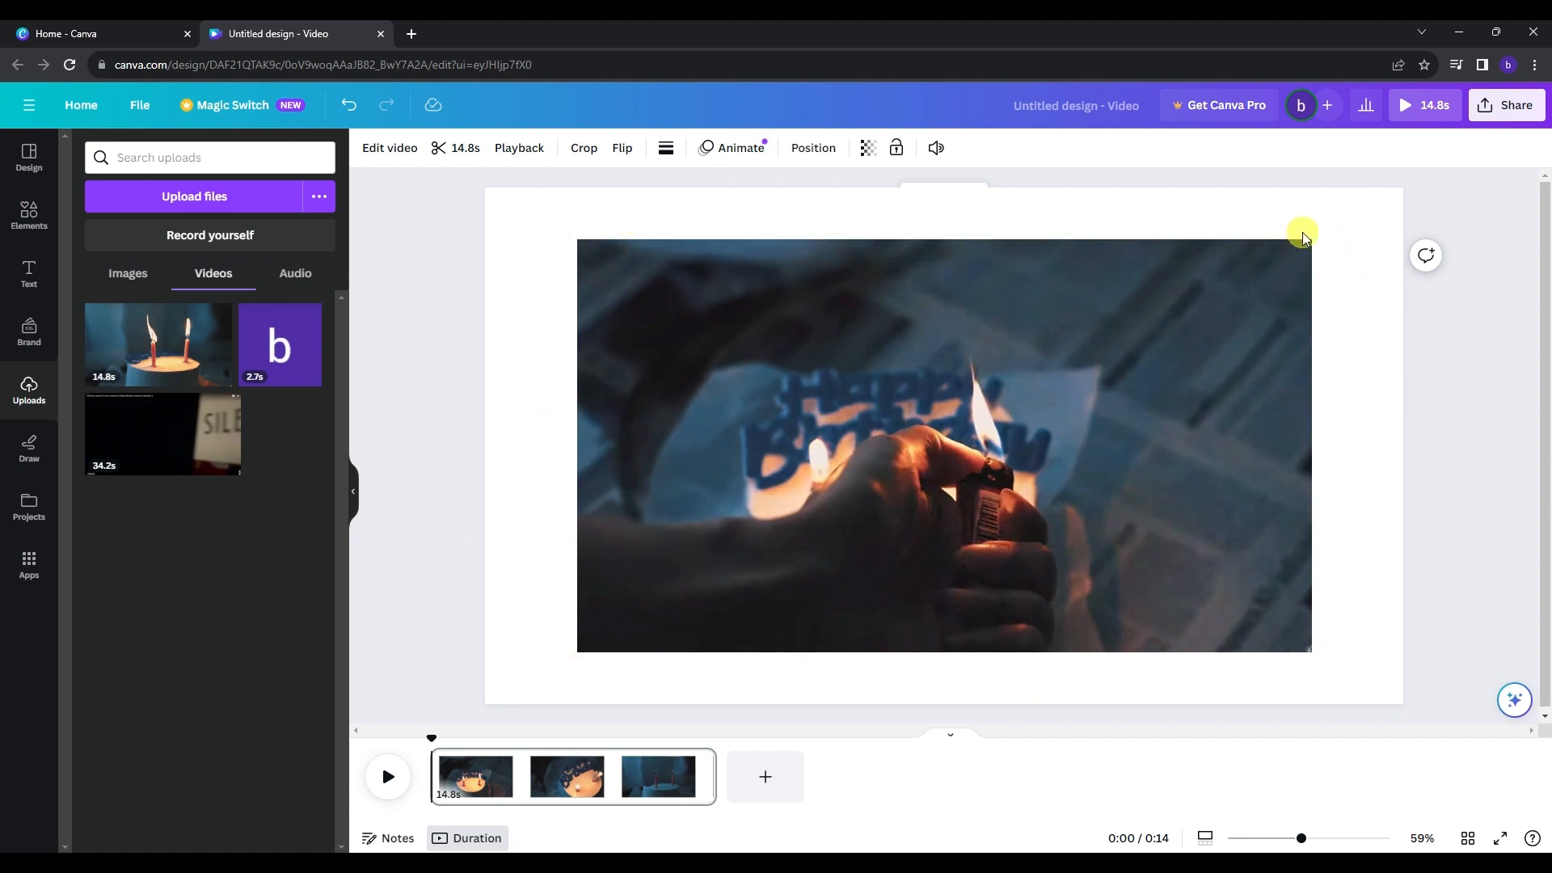
right_click(848, 349)
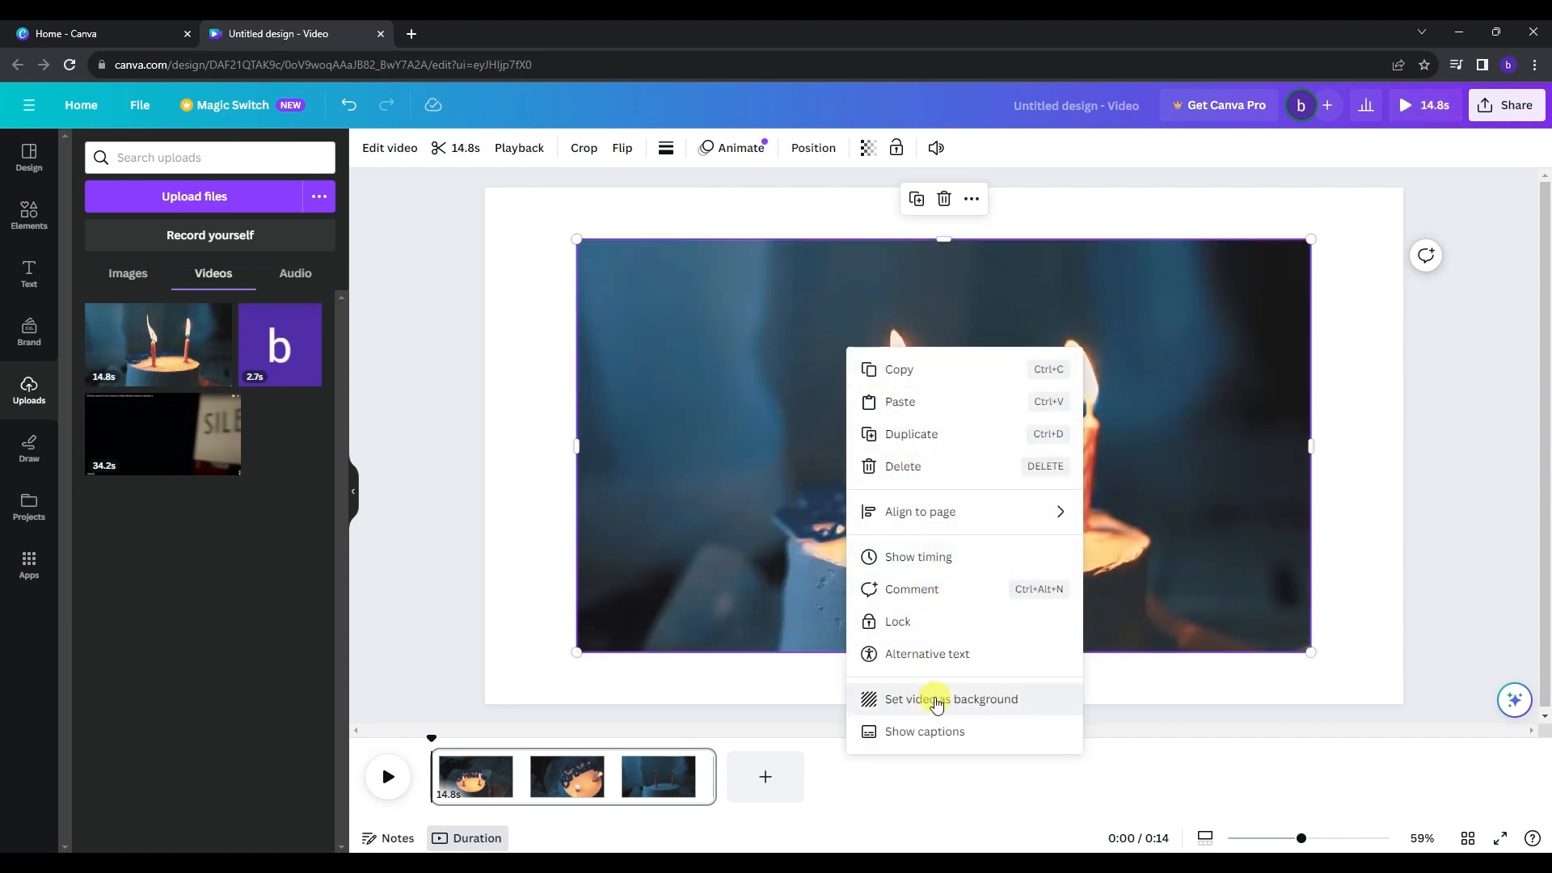
left_click(936, 697)
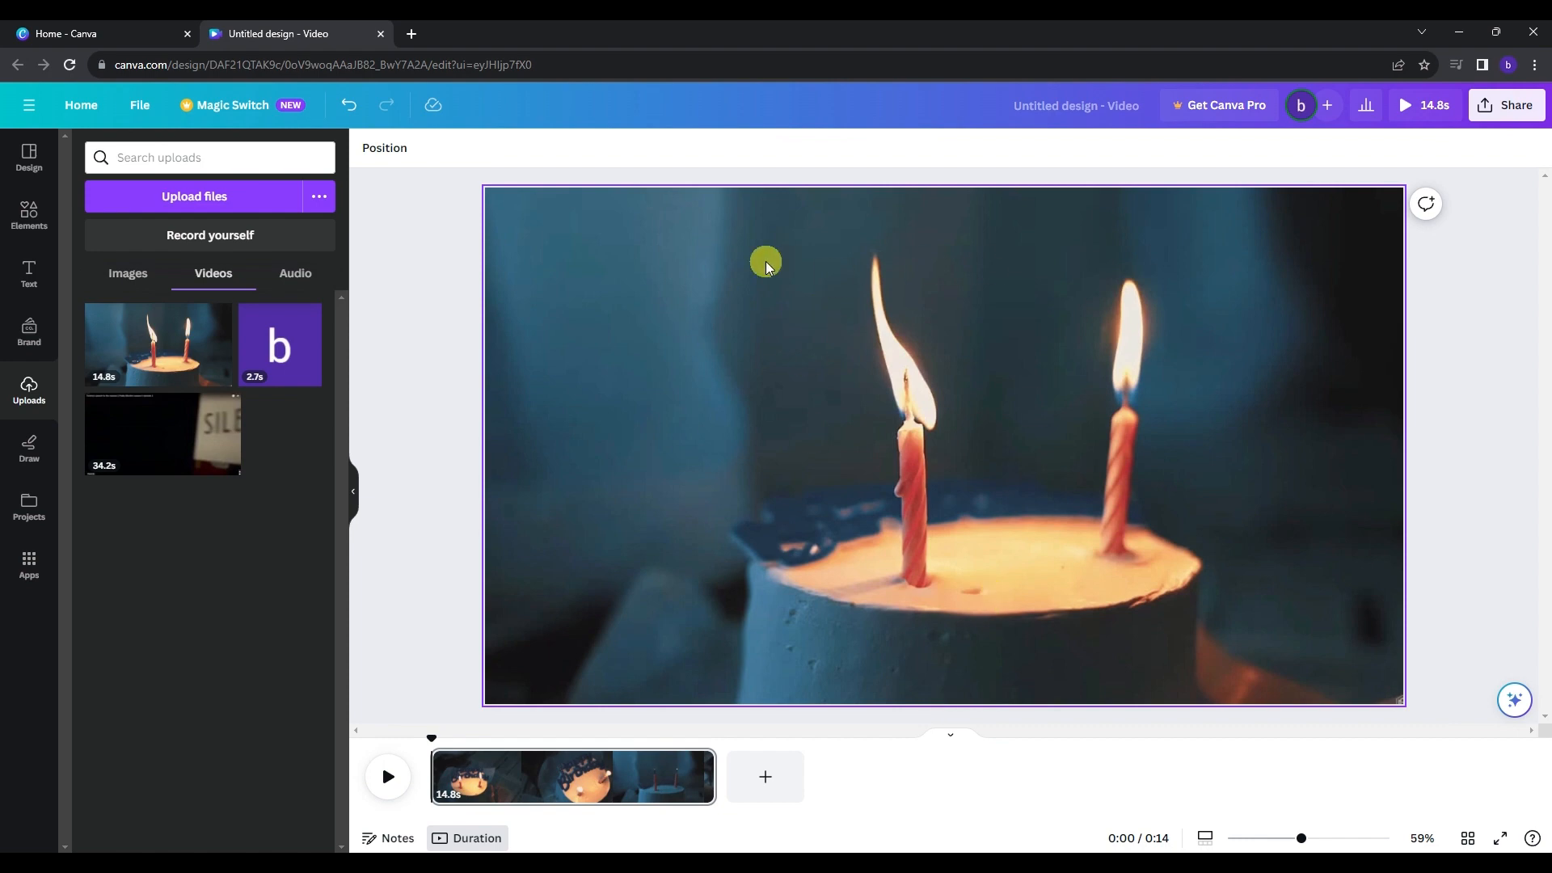
- Play the birthday clip to preview it and pause it after about five seconds
left_click(388, 777)
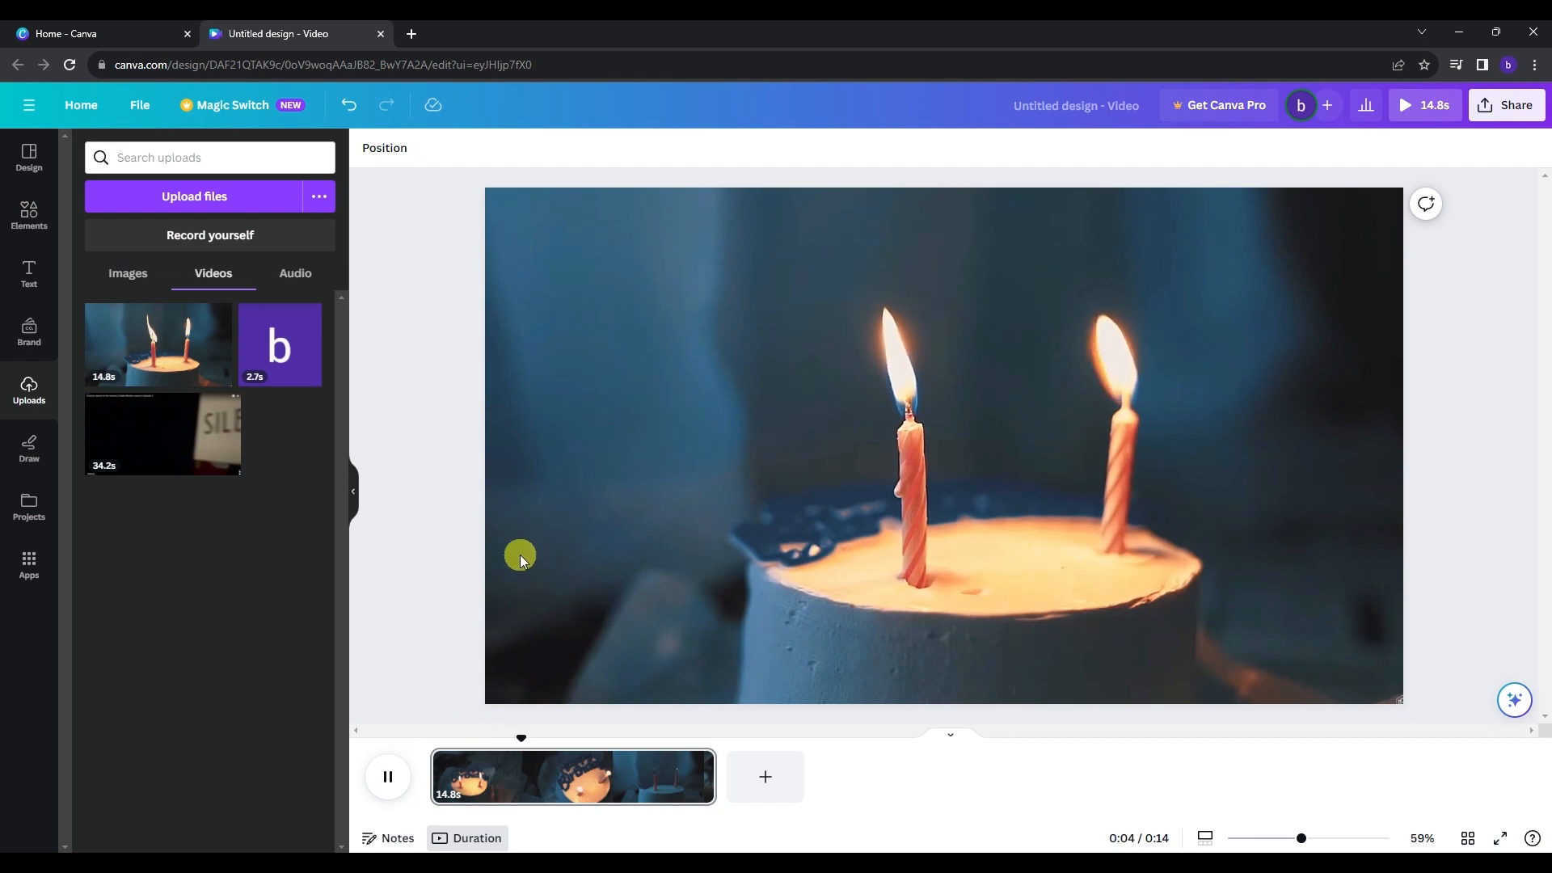
left_click(386, 777)
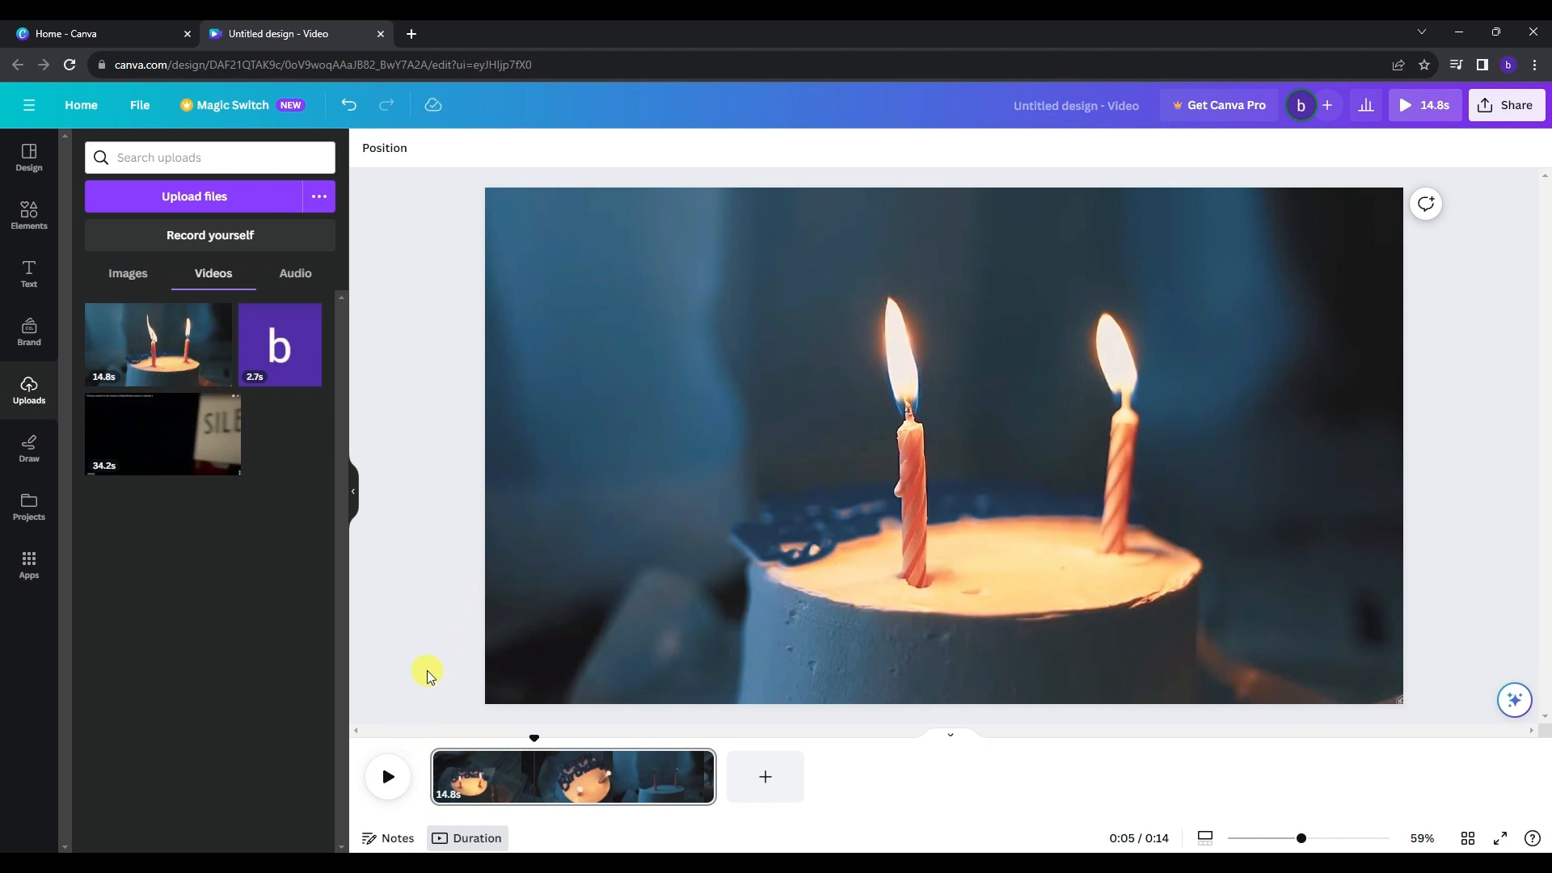
left_click(297, 275)
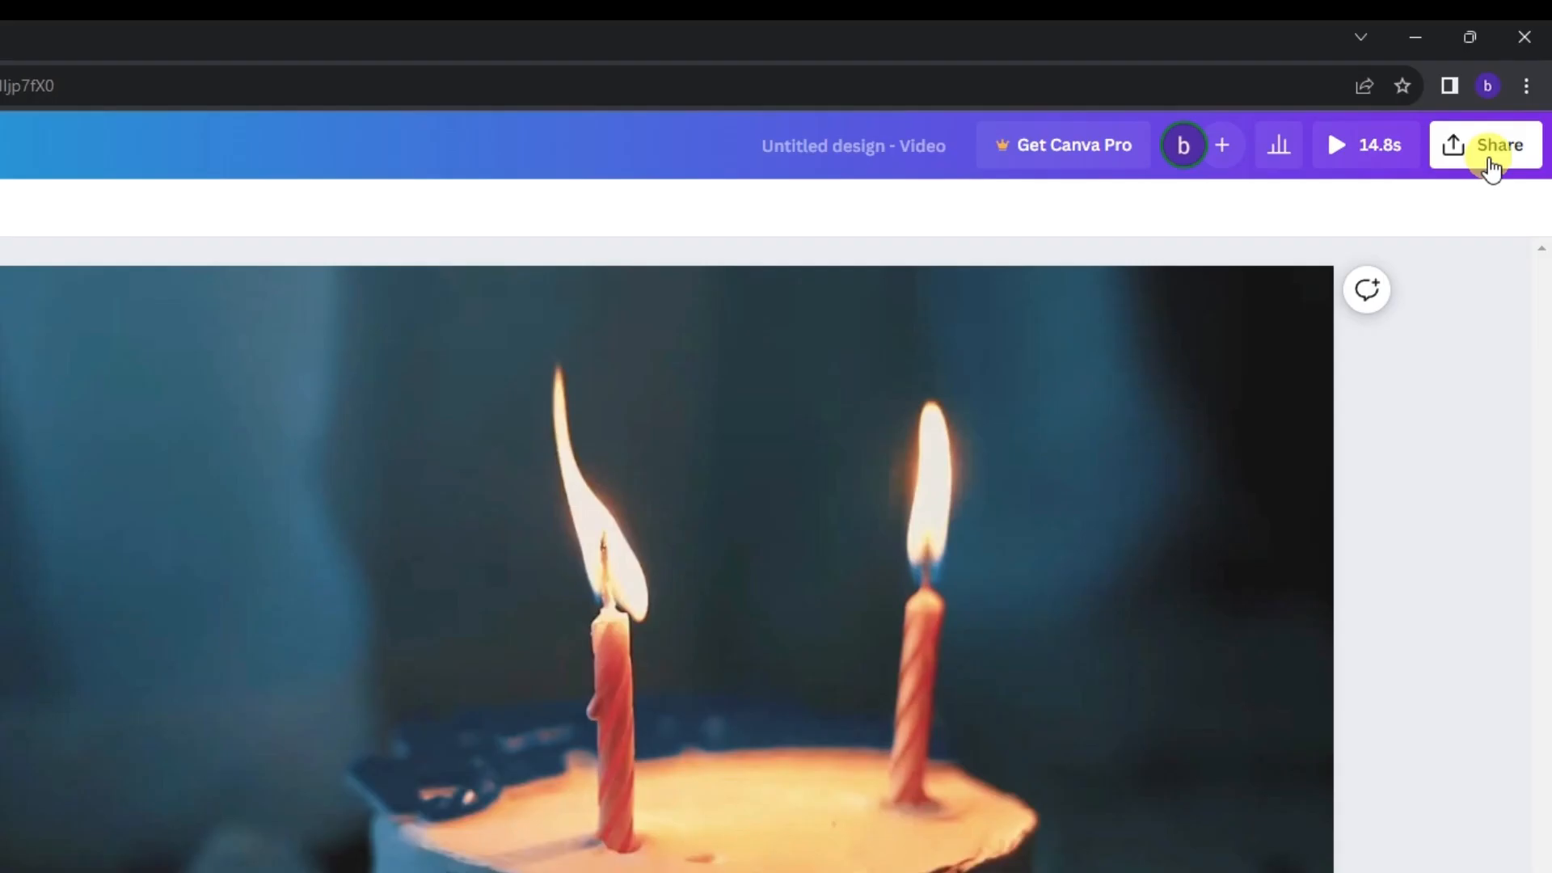
- Search the sharing options for "present", choose Present and record, and go to the recording studio
left_click(1507, 106)
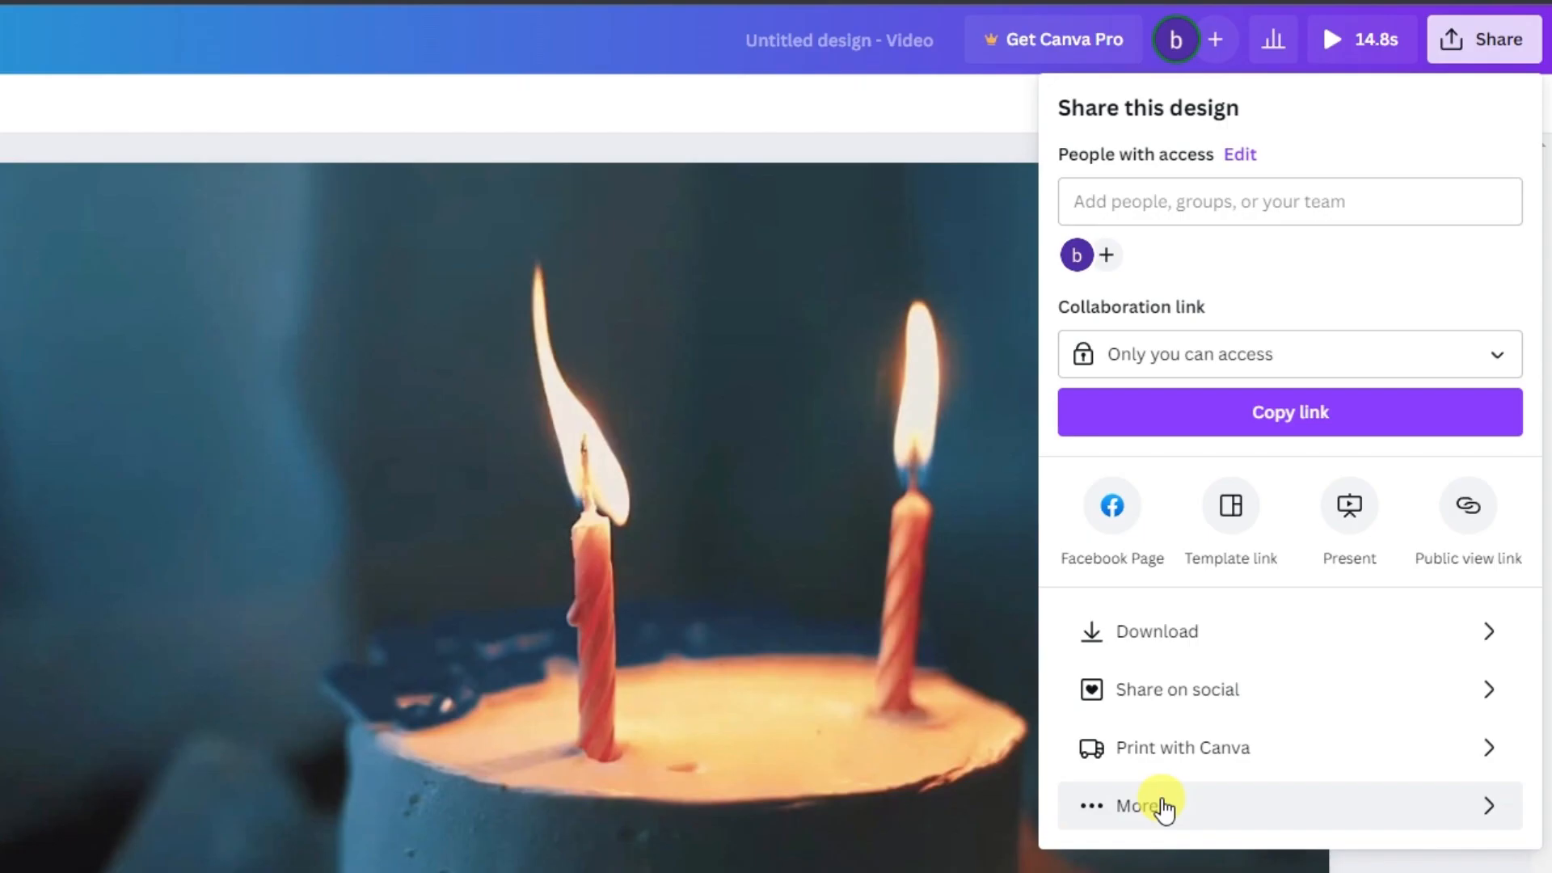
left_click(1182, 502)
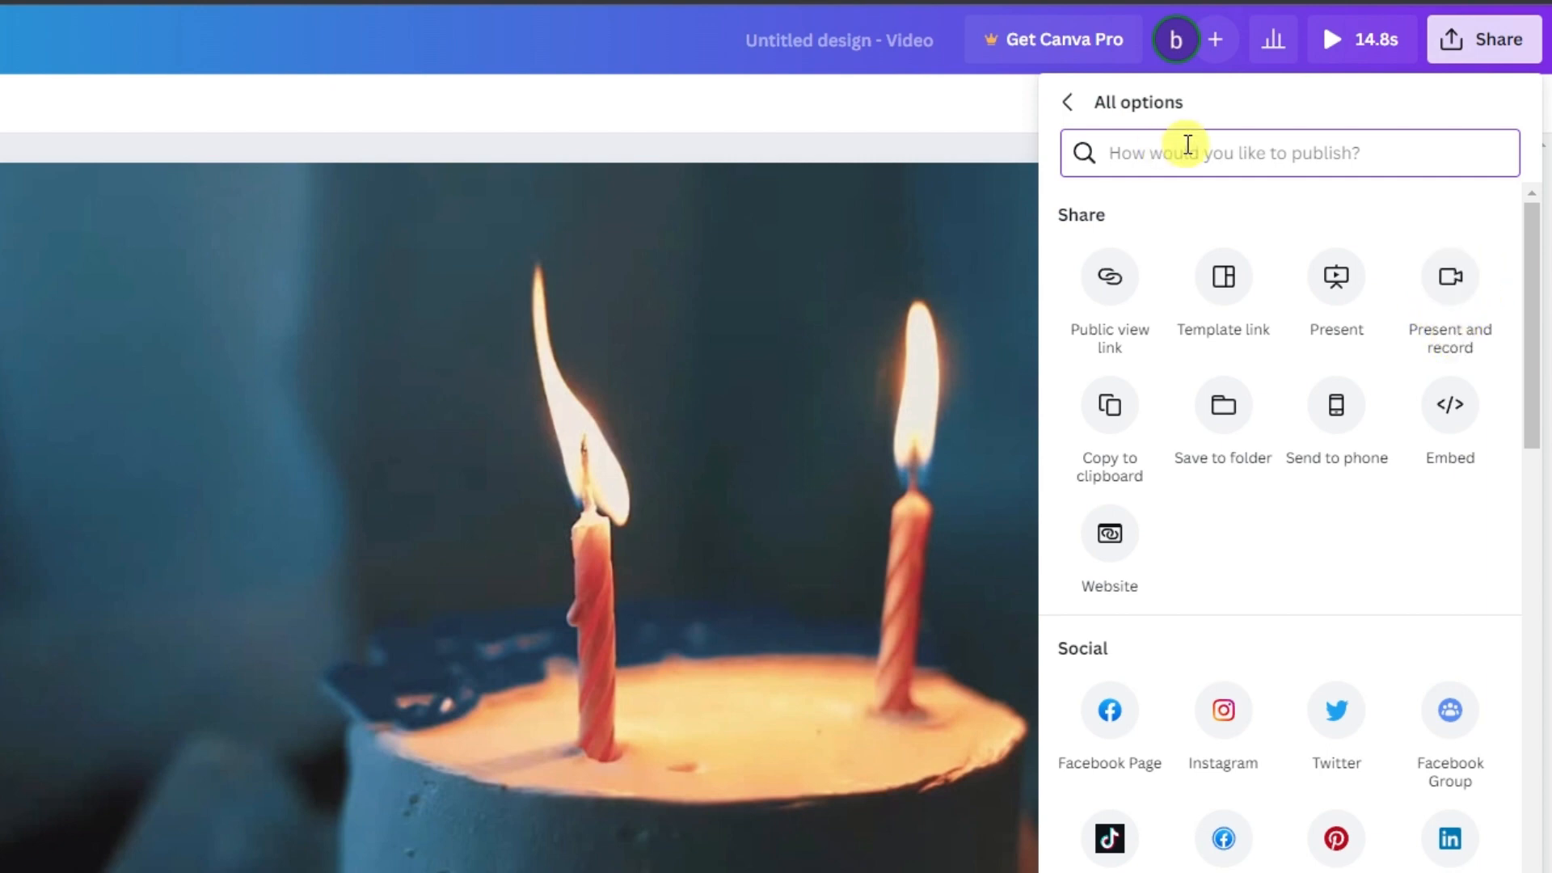
type("pren")
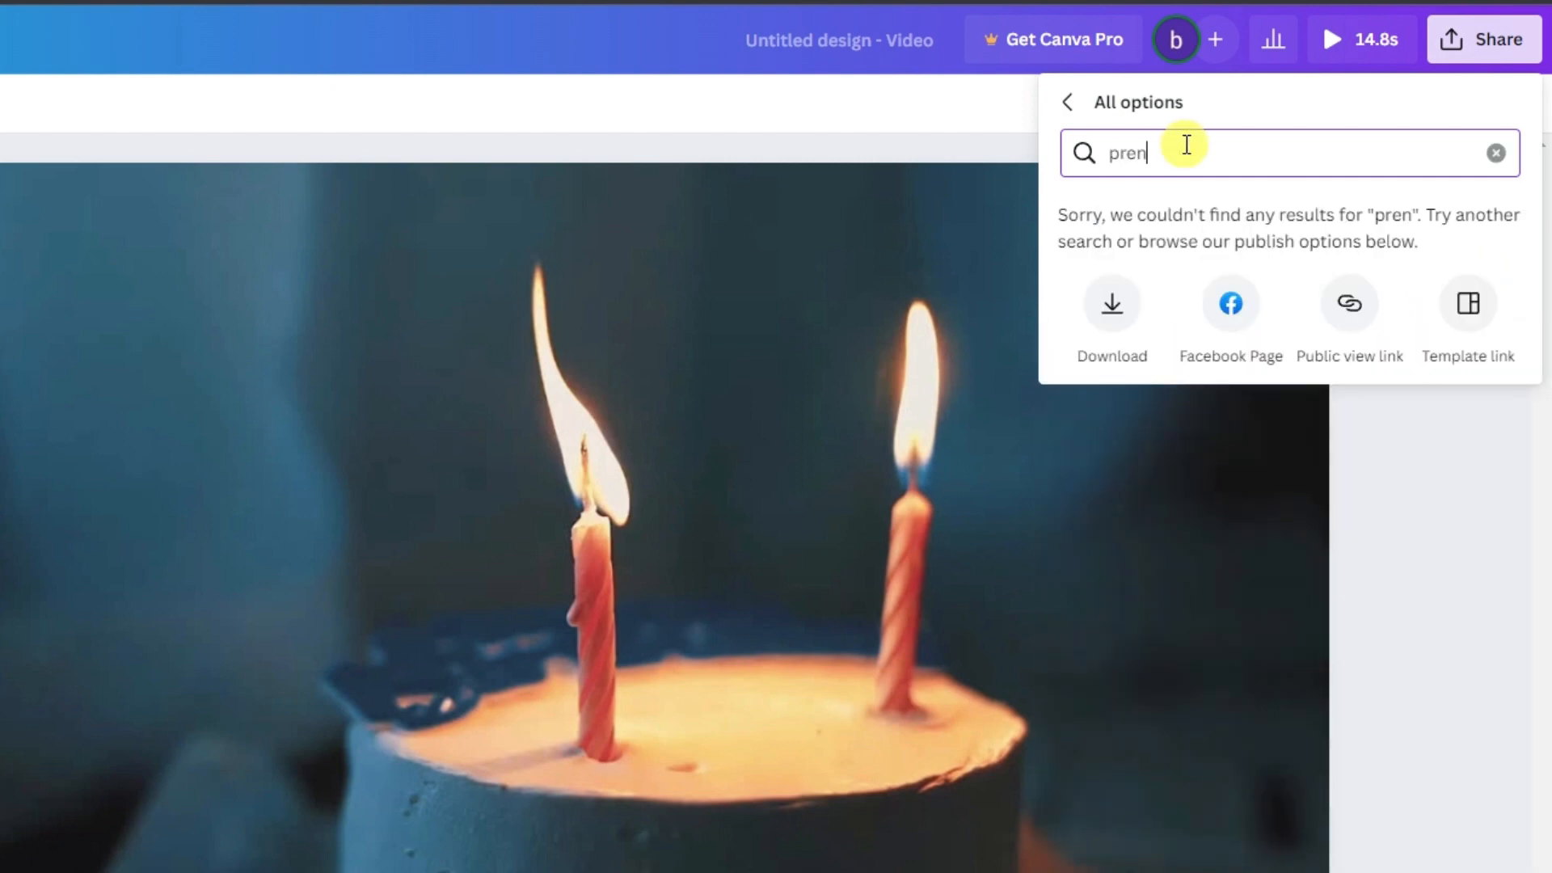
key("BackSpace")
type("sent")
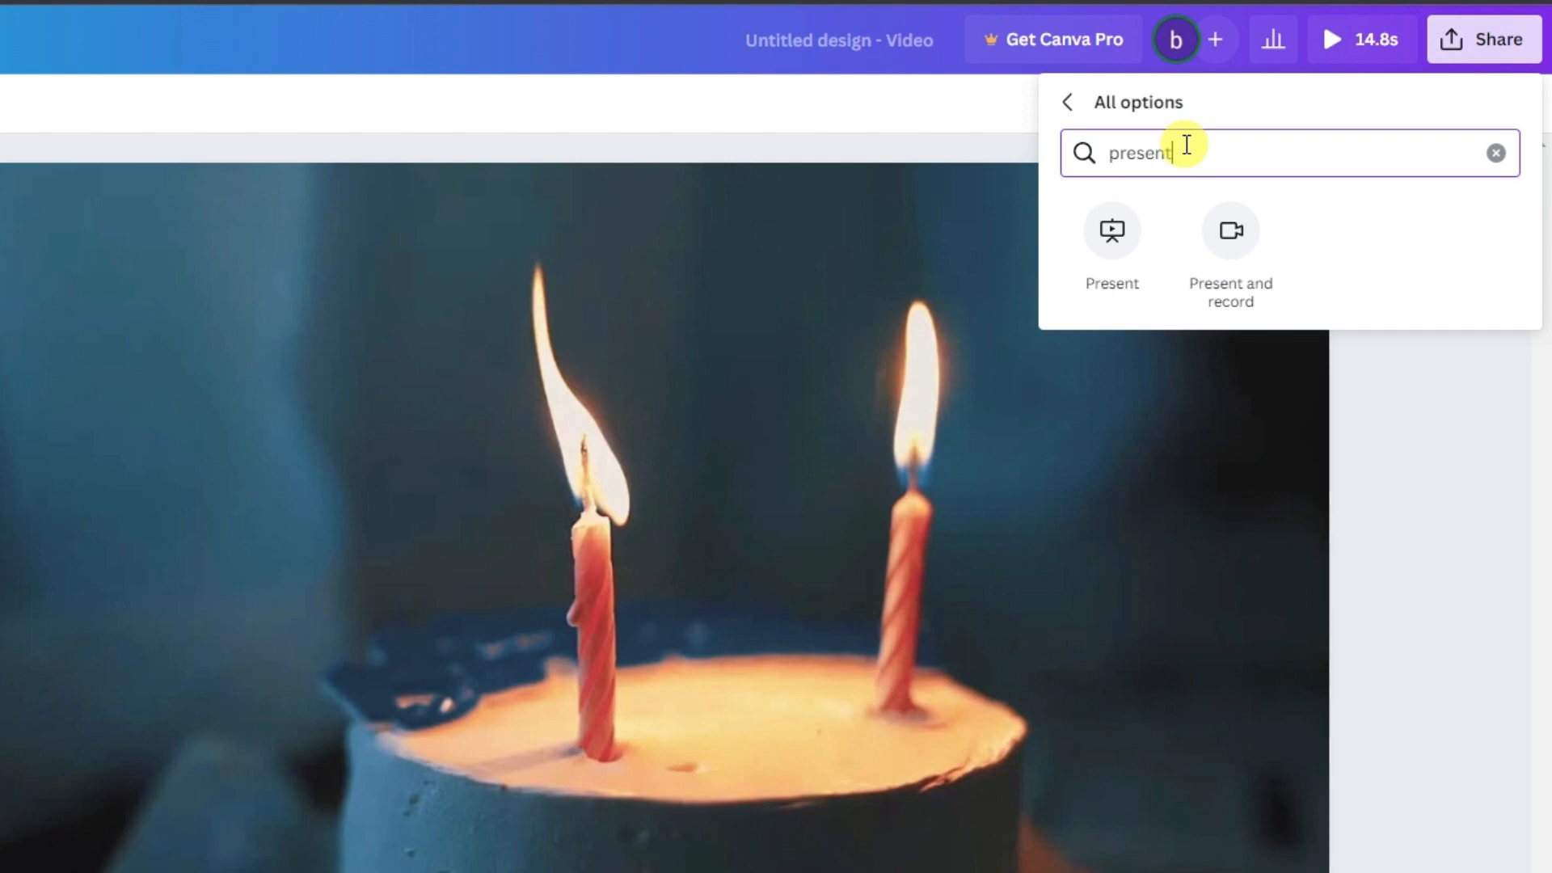
left_click(1232, 238)
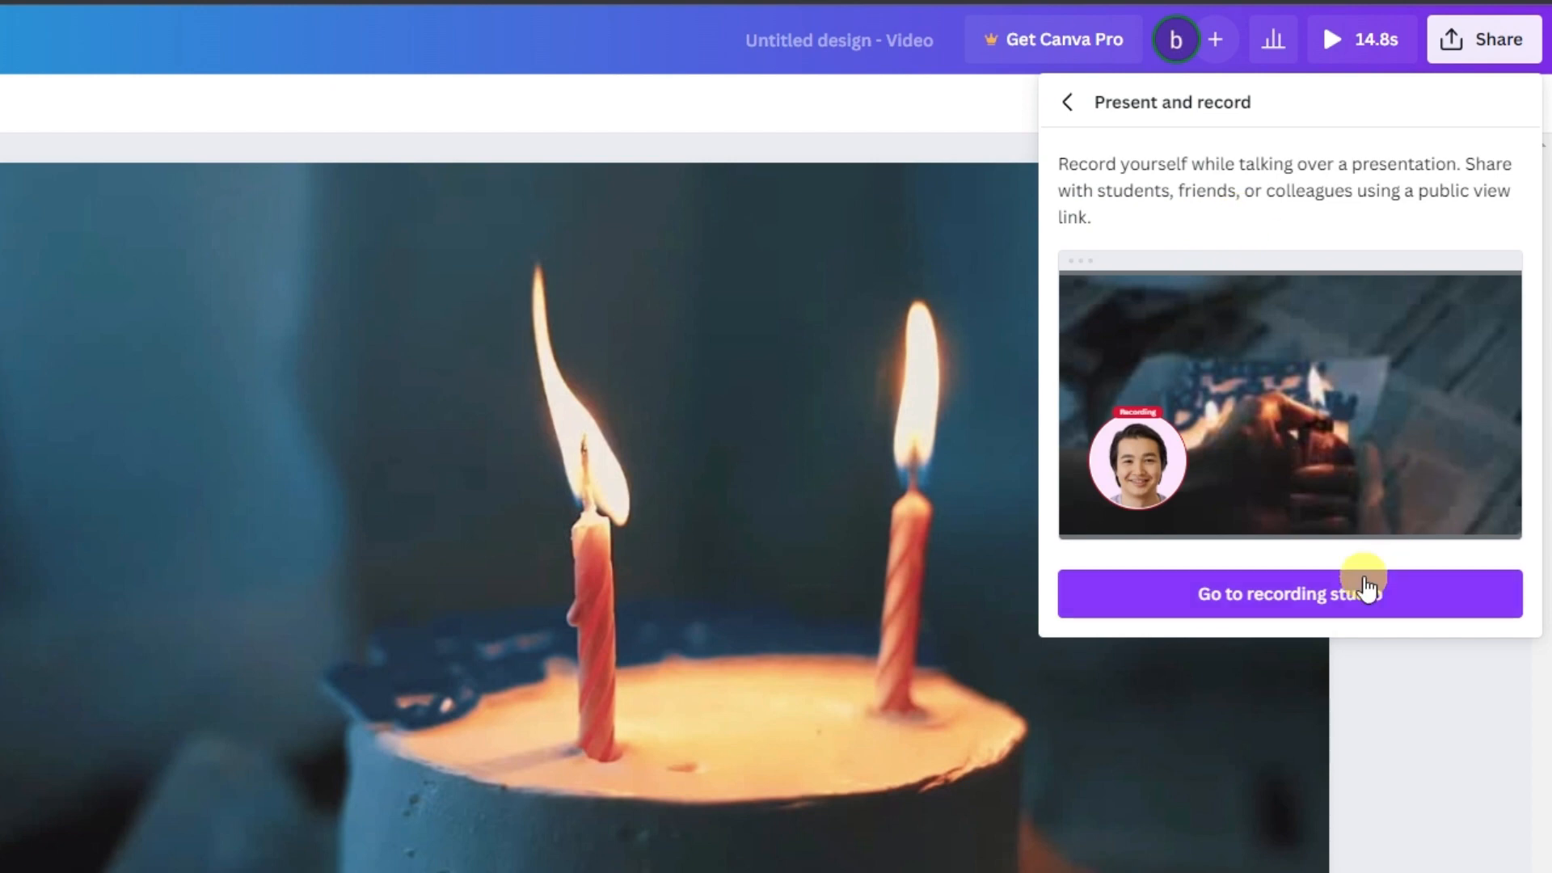
left_click(1308, 608)
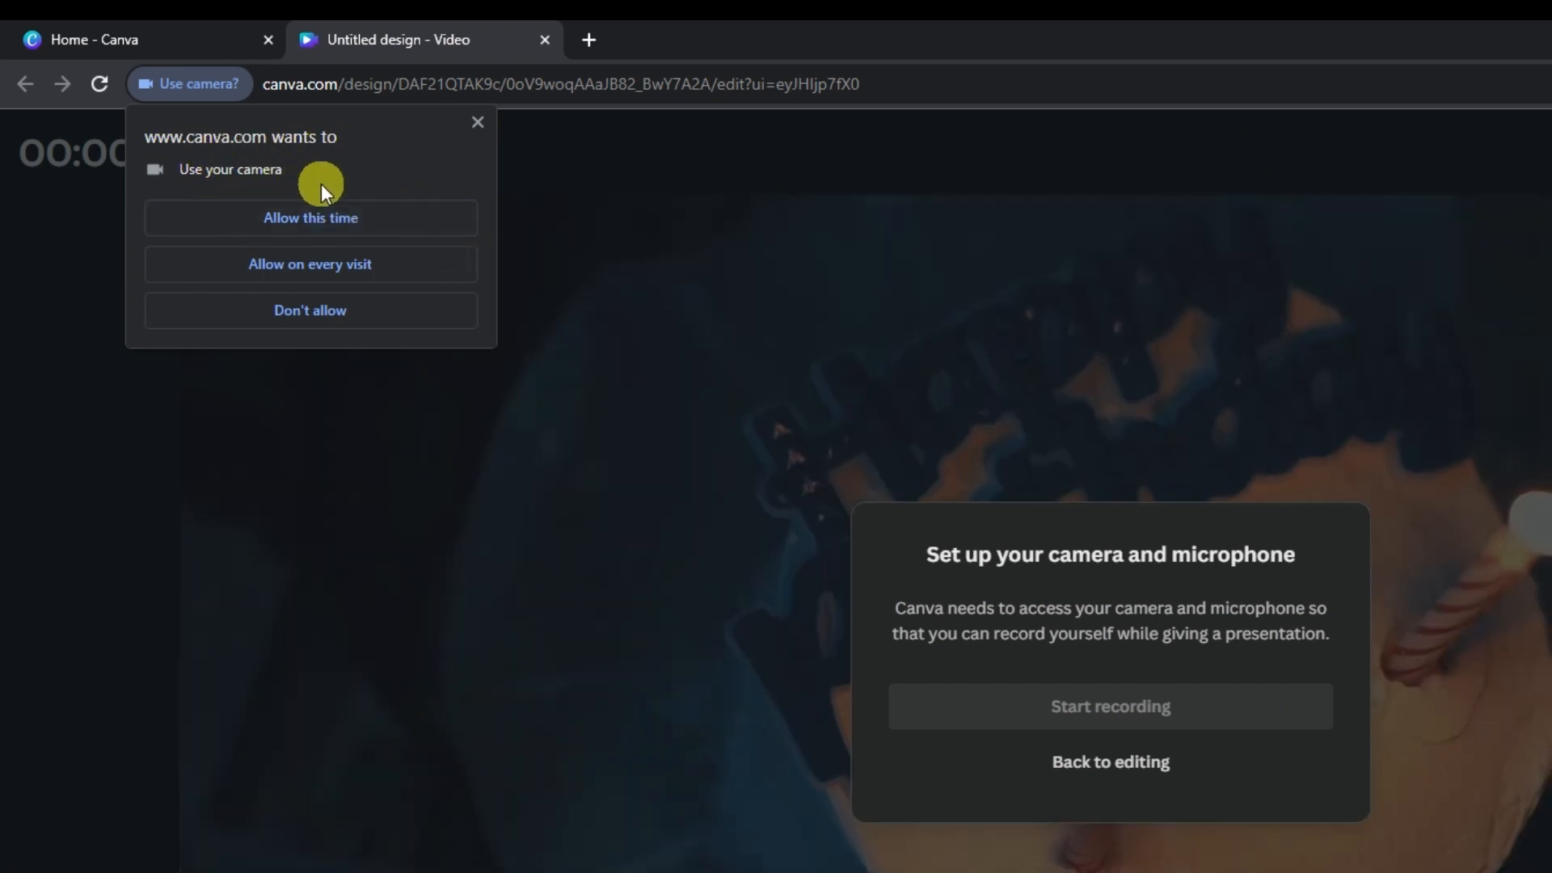
- Deny camera access, allow the microphone this time, and select Default - Microphone (Jabra BIZ 1100) as the audio input
left_click(309, 309)
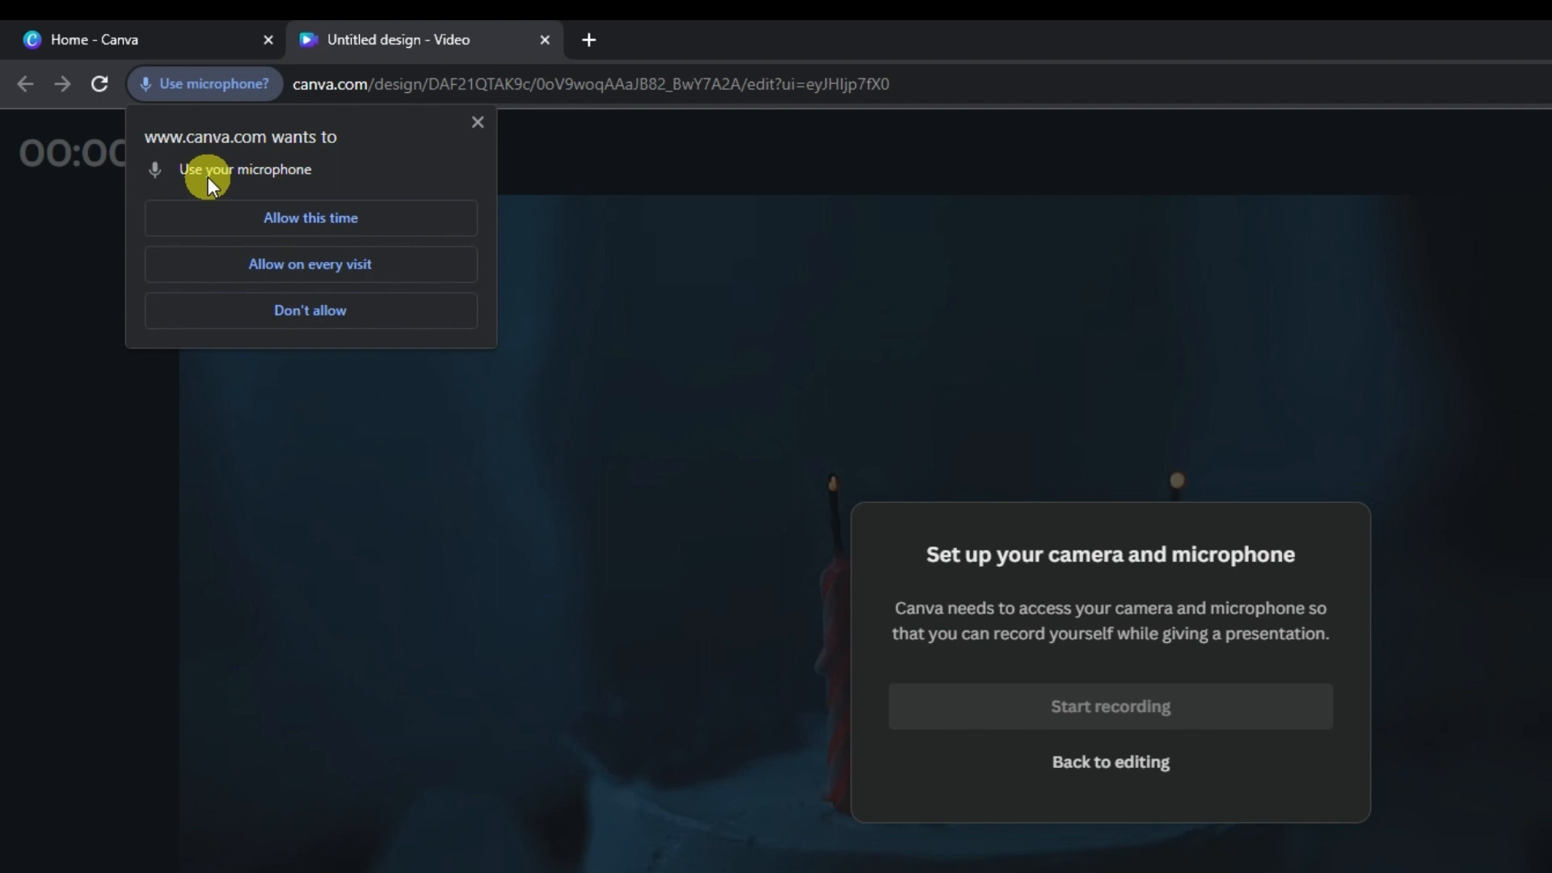
left_click(331, 217)
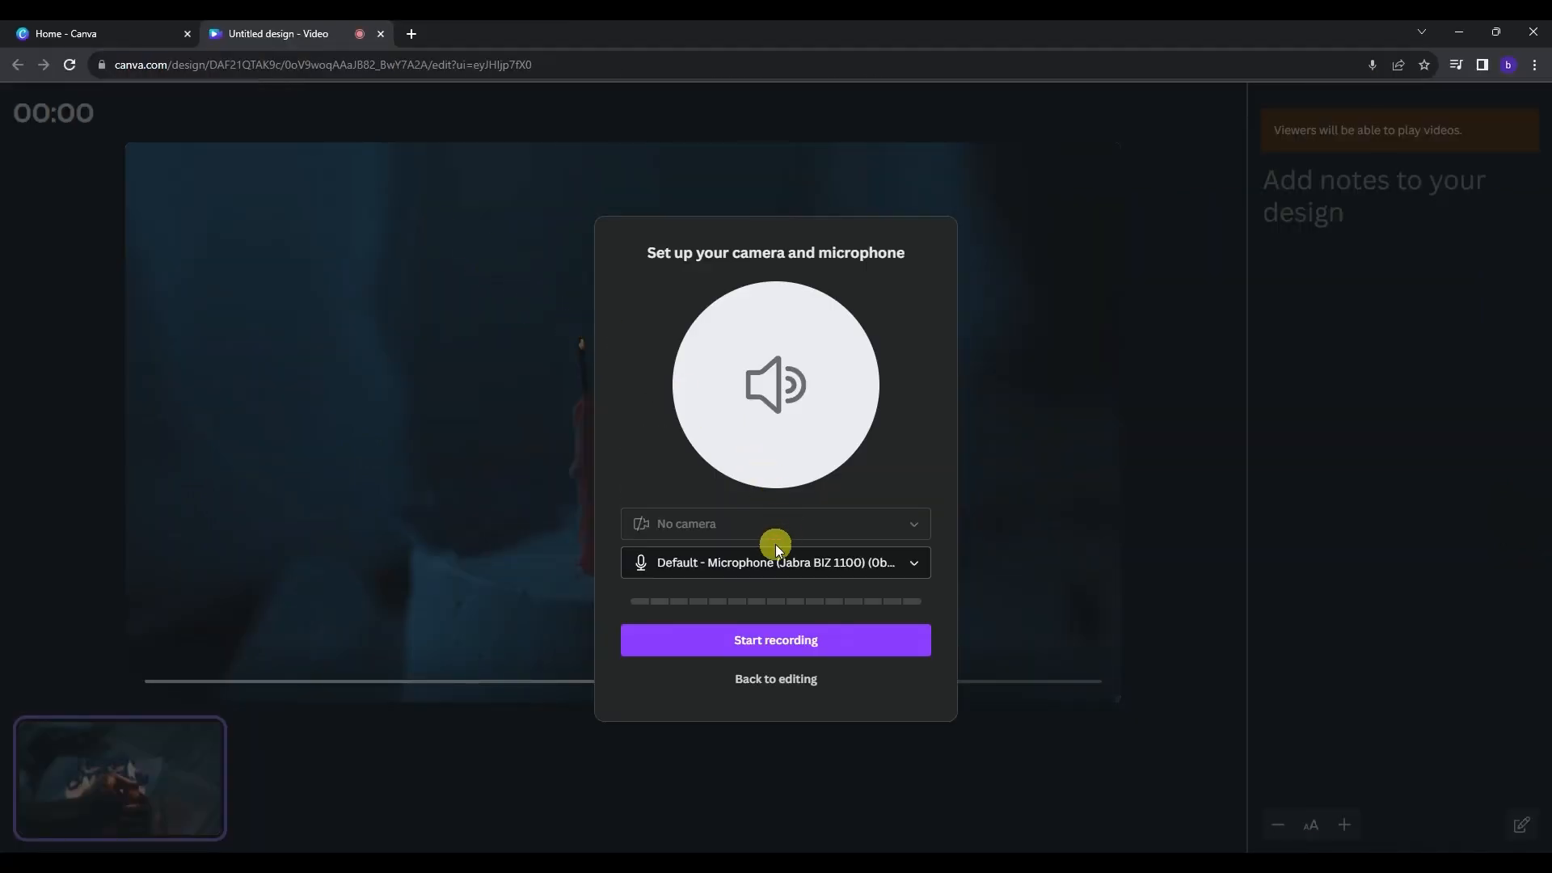
left_click(871, 557)
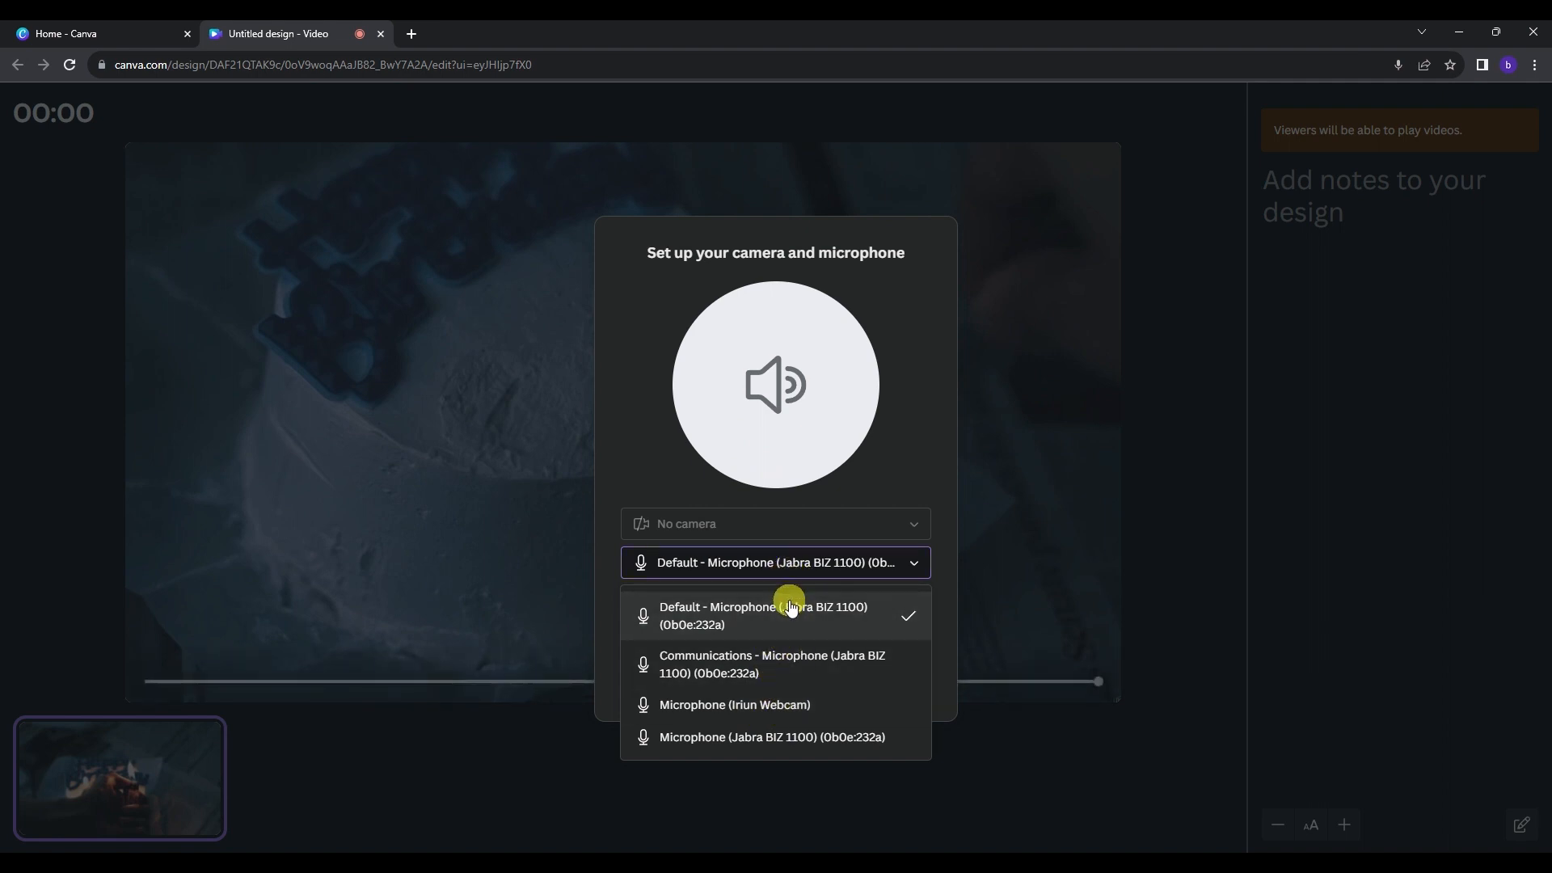
left_click(791, 608)
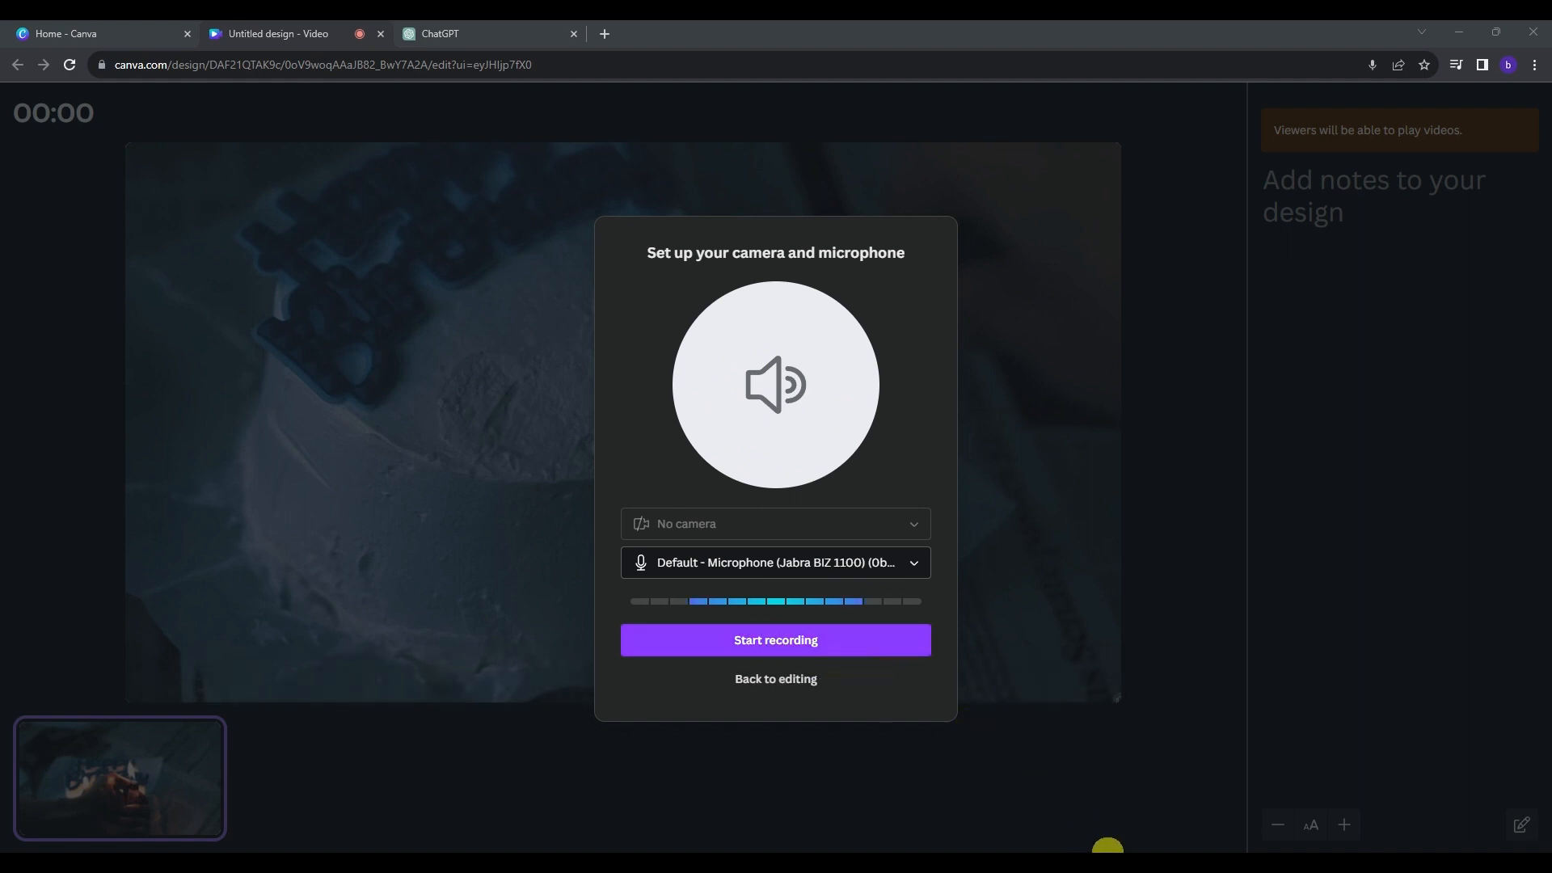
- Bring up the birthday message in the text editor, record a voice-over of about 25 seconds on the video, and end the recording
left_click(1112, 847)
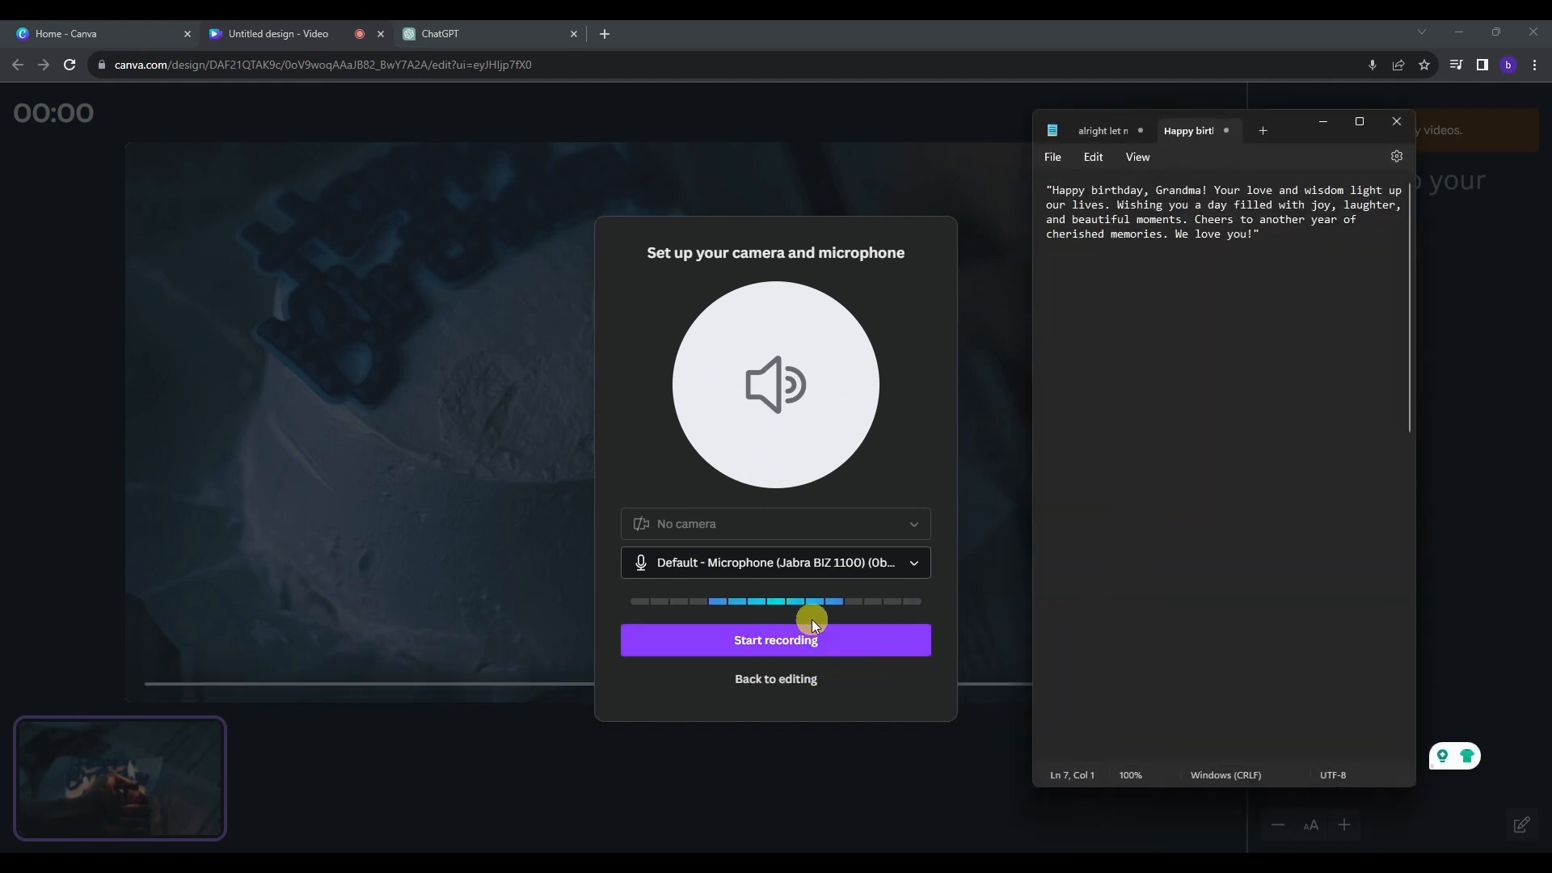
left_click(769, 636)
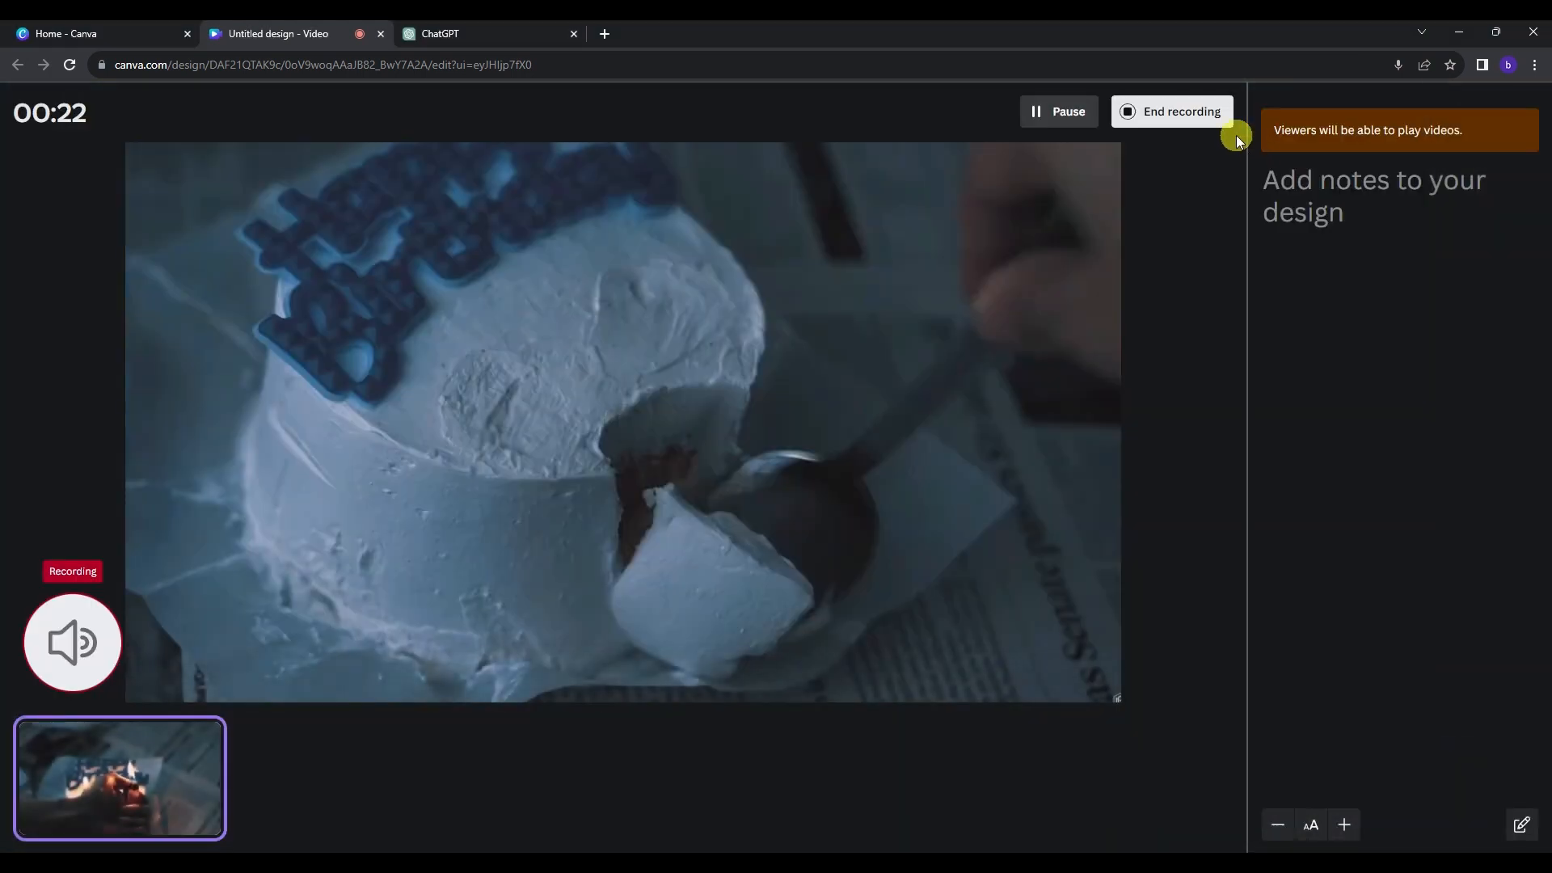
left_click(1153, 119)
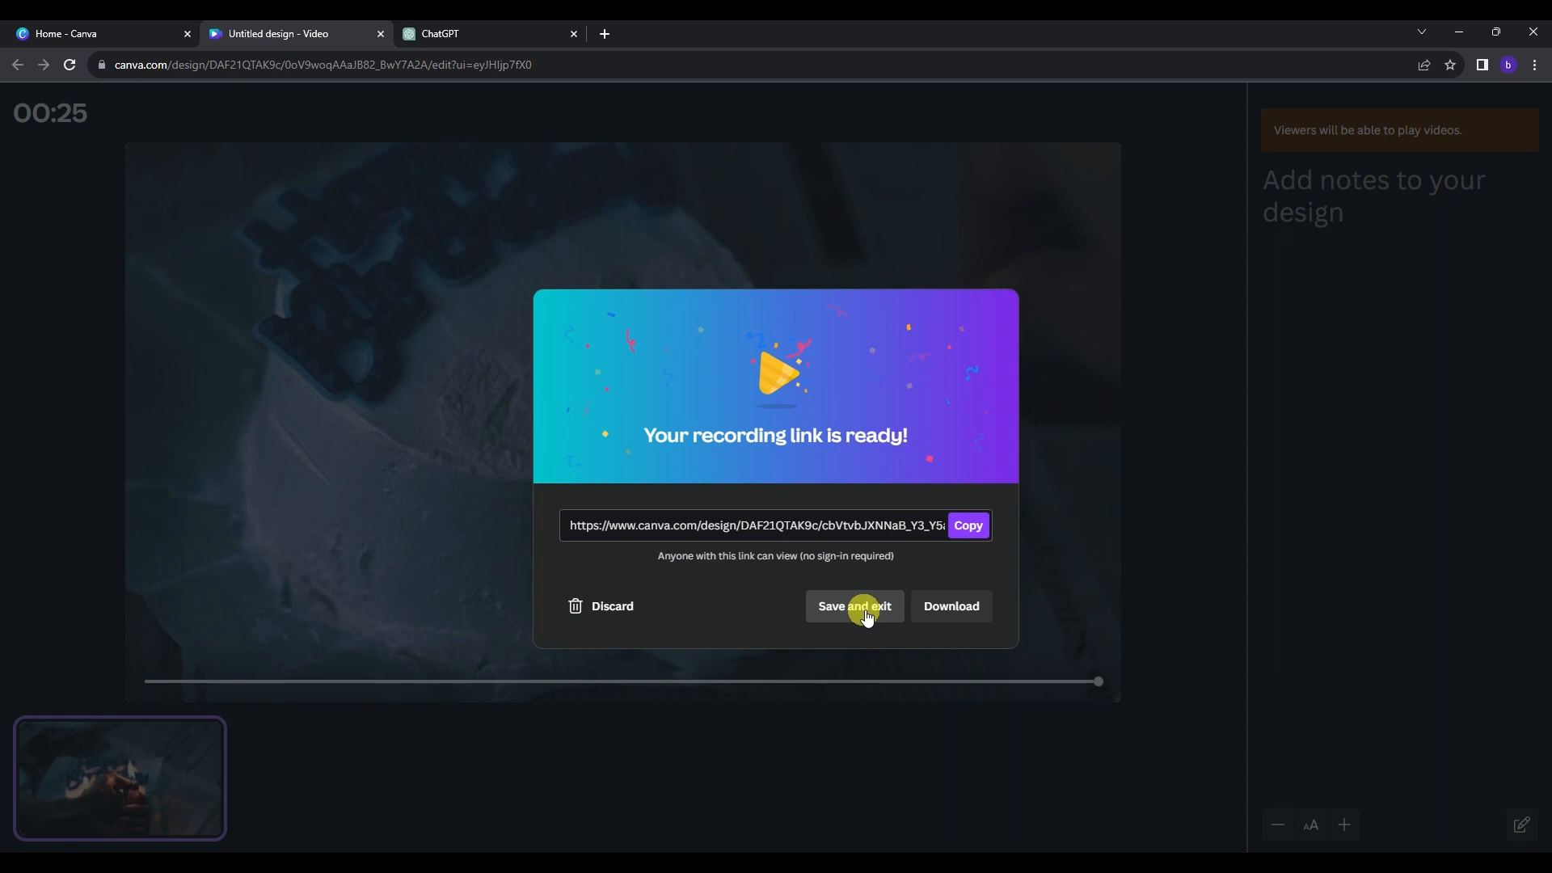
- Save the recording and exit the studio, and place the uploaded audio recording at the very start of the timeline
left_click(838, 613)
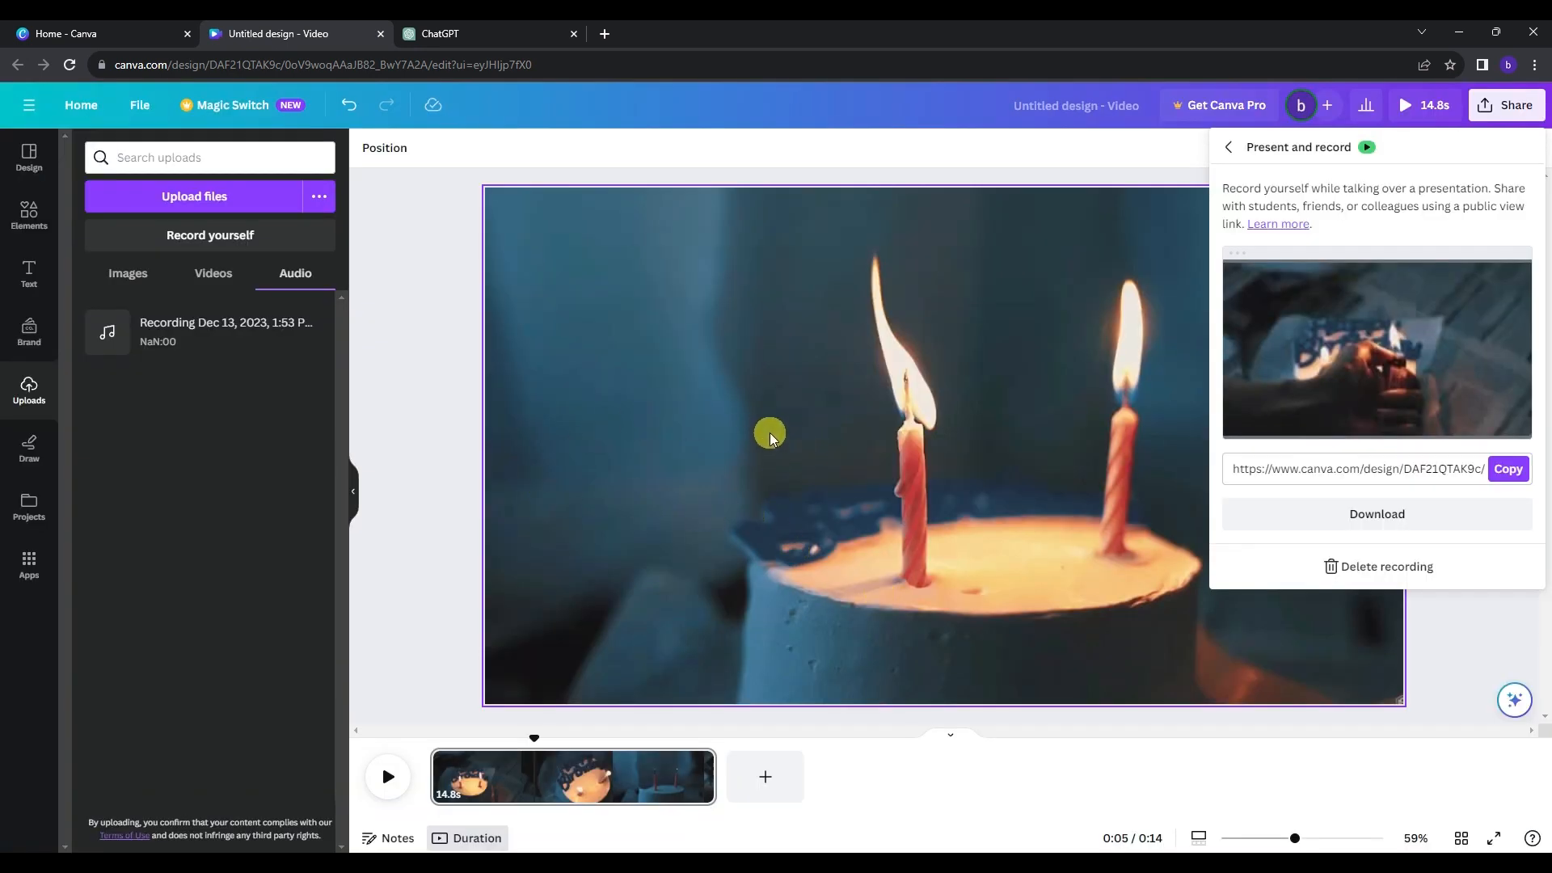
left_click(1082, 156)
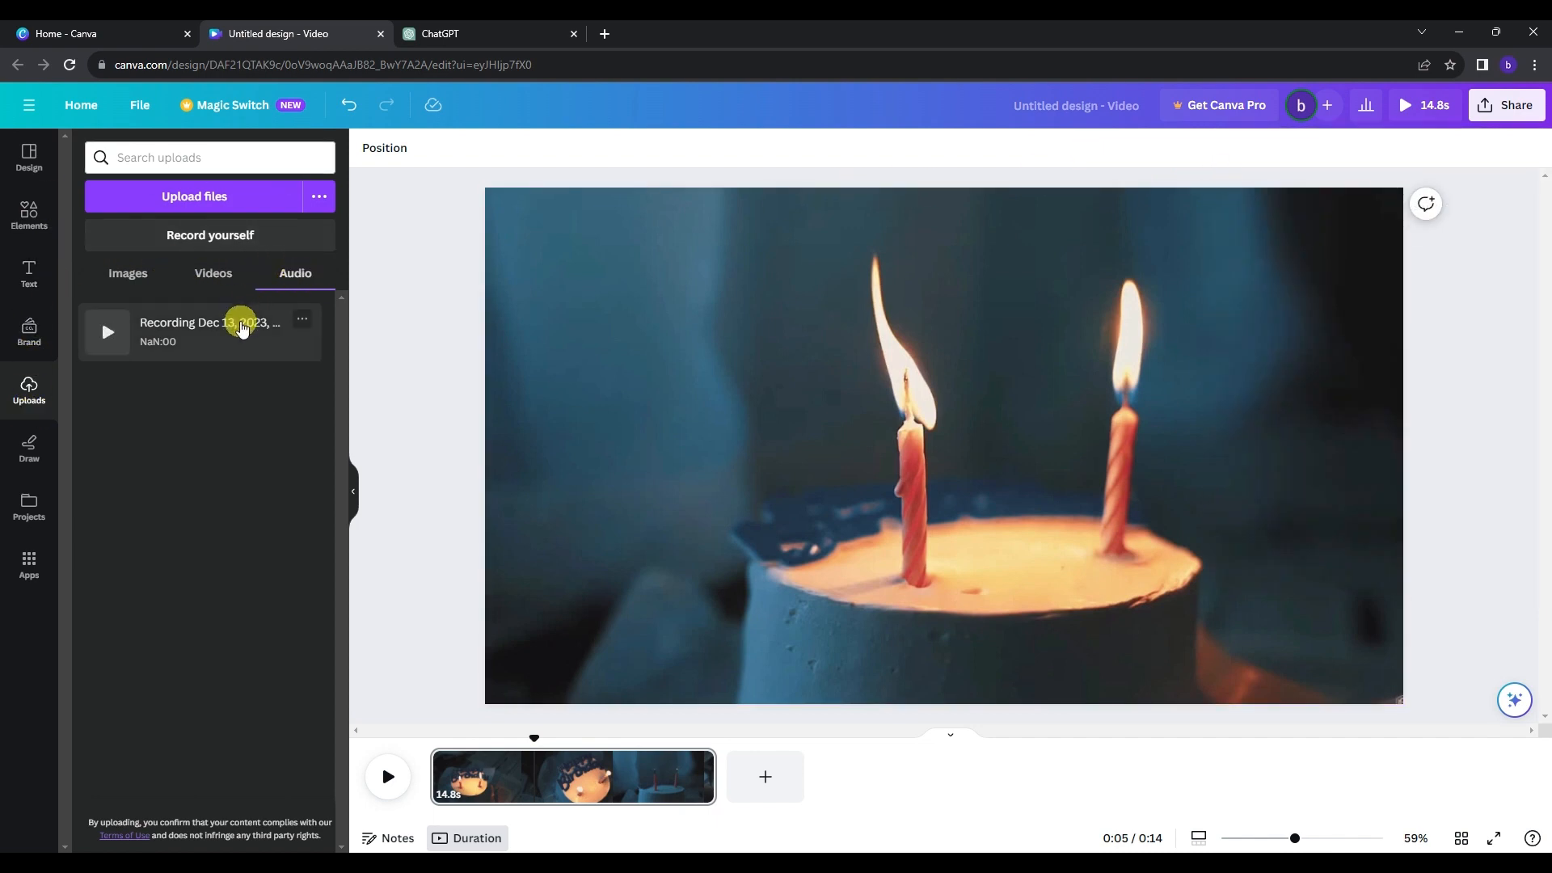
left_click(184, 336)
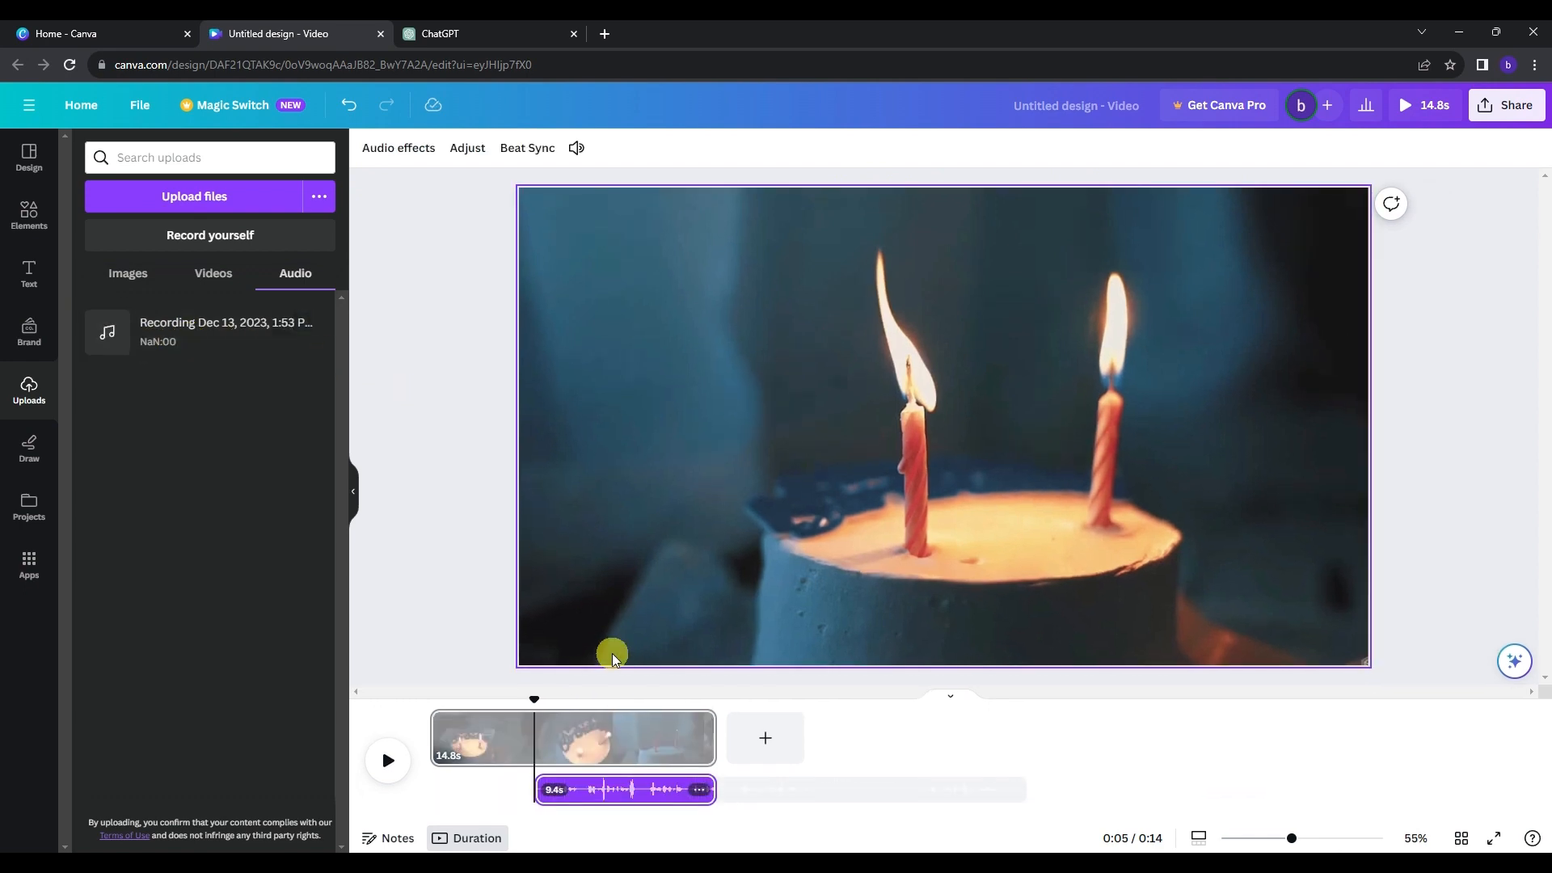
left_click_drag(587, 798, 480, 796)
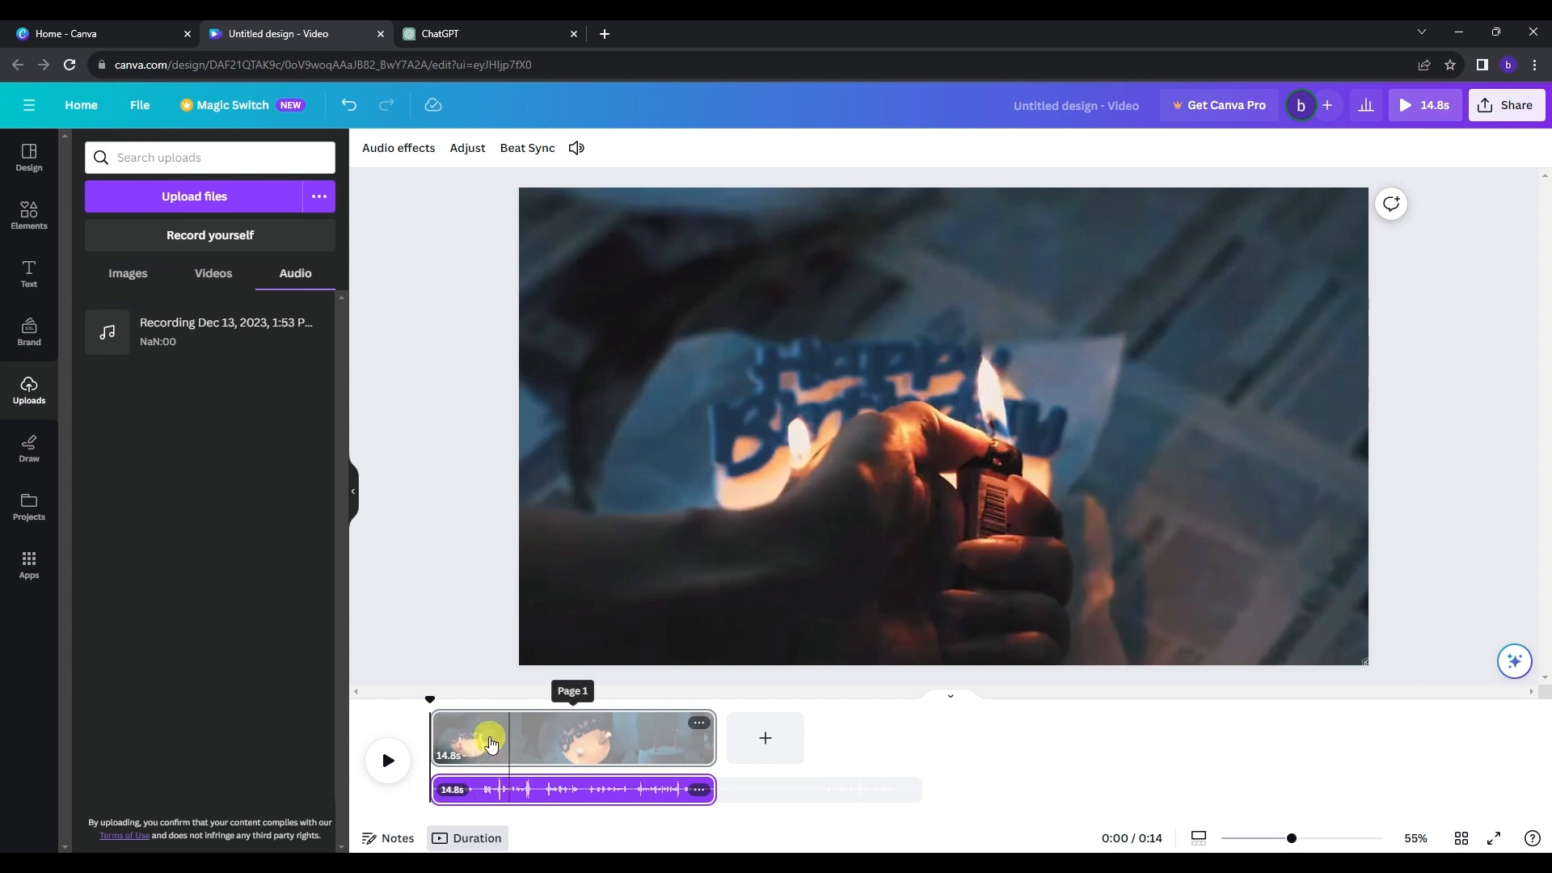
- Play the birthday clip with its audio recording to the end and return the playhead to the start
left_click(388, 766)
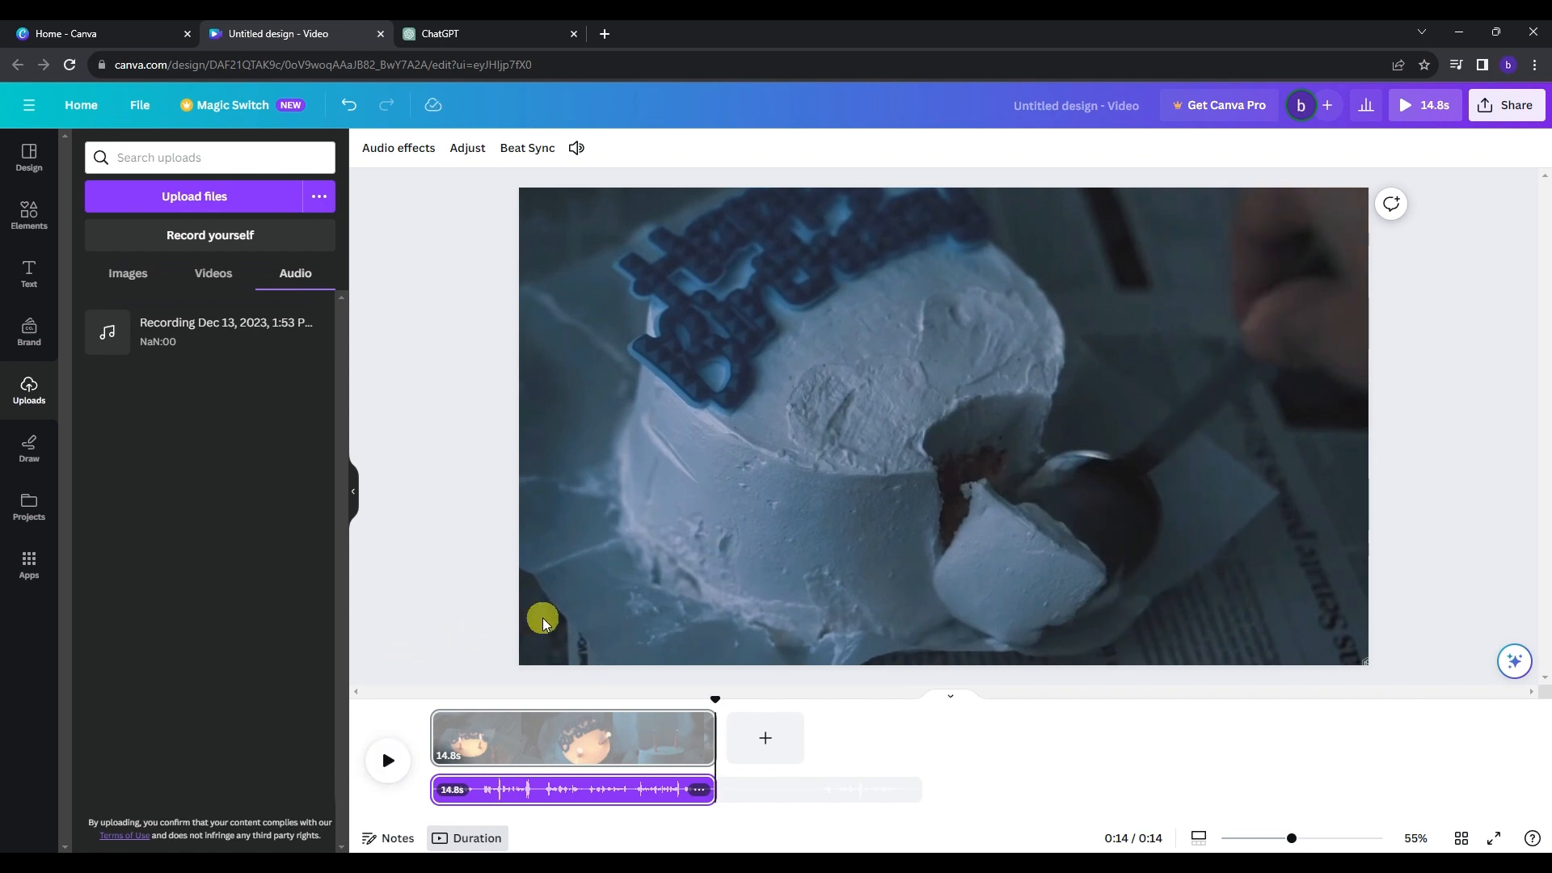
left_click(540, 802)
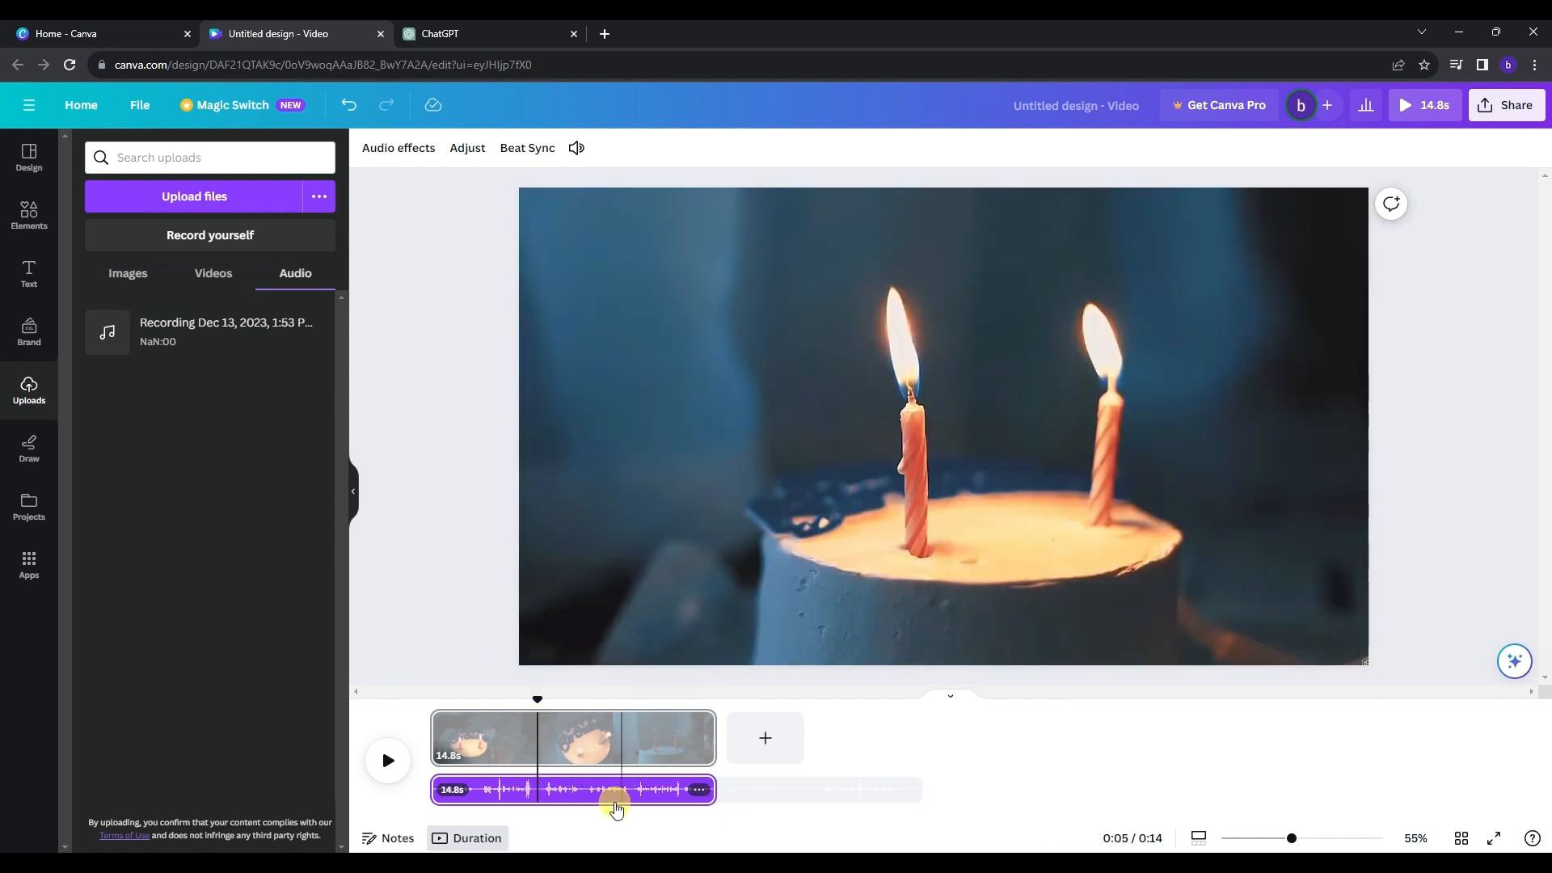
left_click_drag(536, 703, 440, 700)
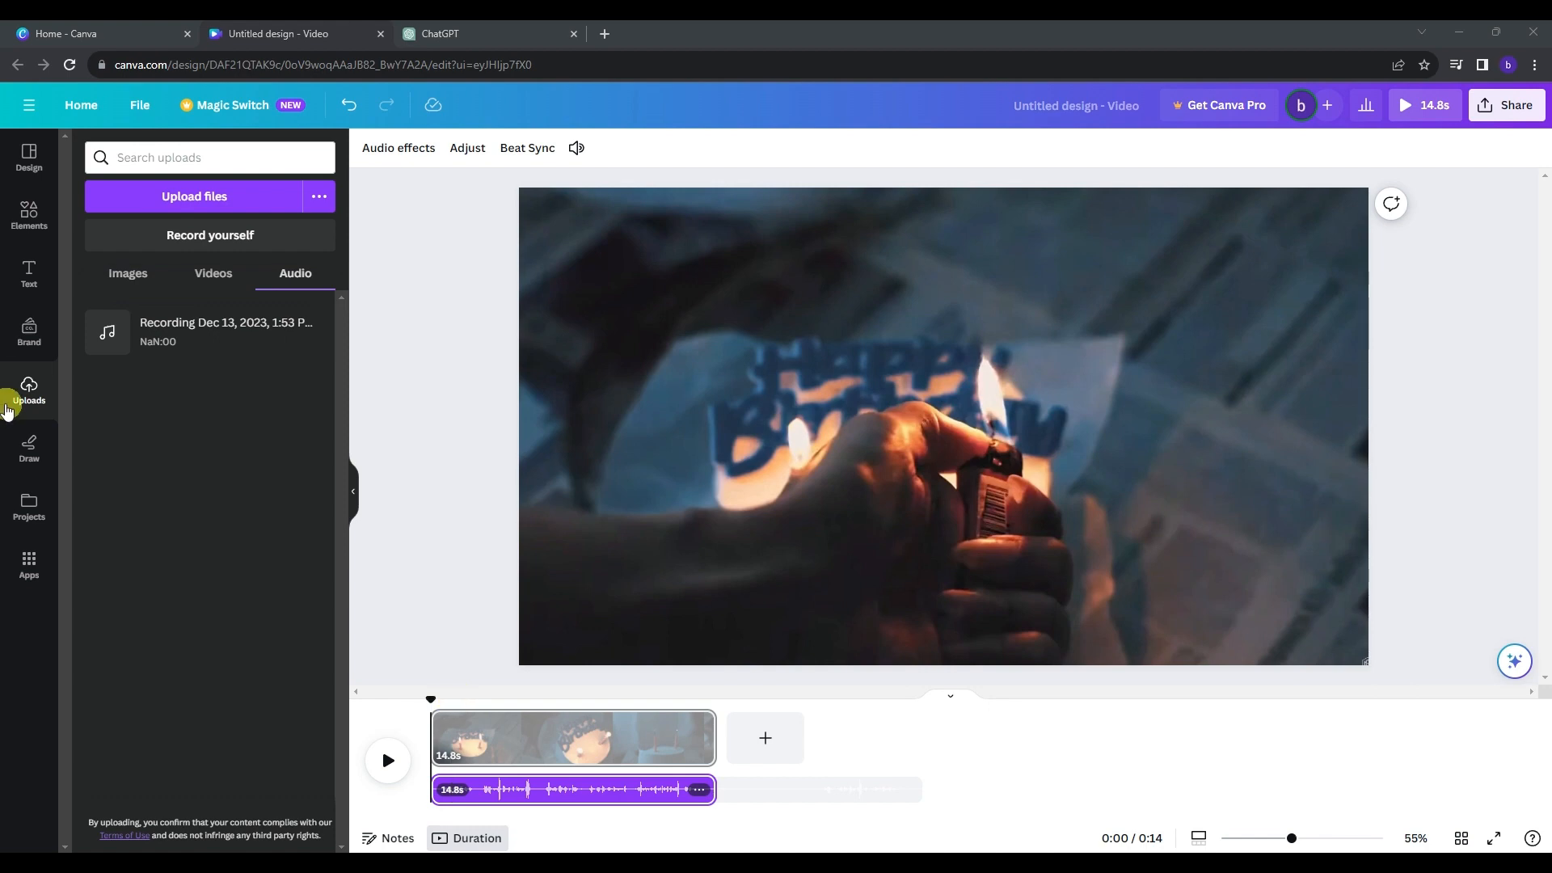
- Open the Record yourself studio and inspect its camera bubble and microphone options over the birthday clip
left_click(303, 283)
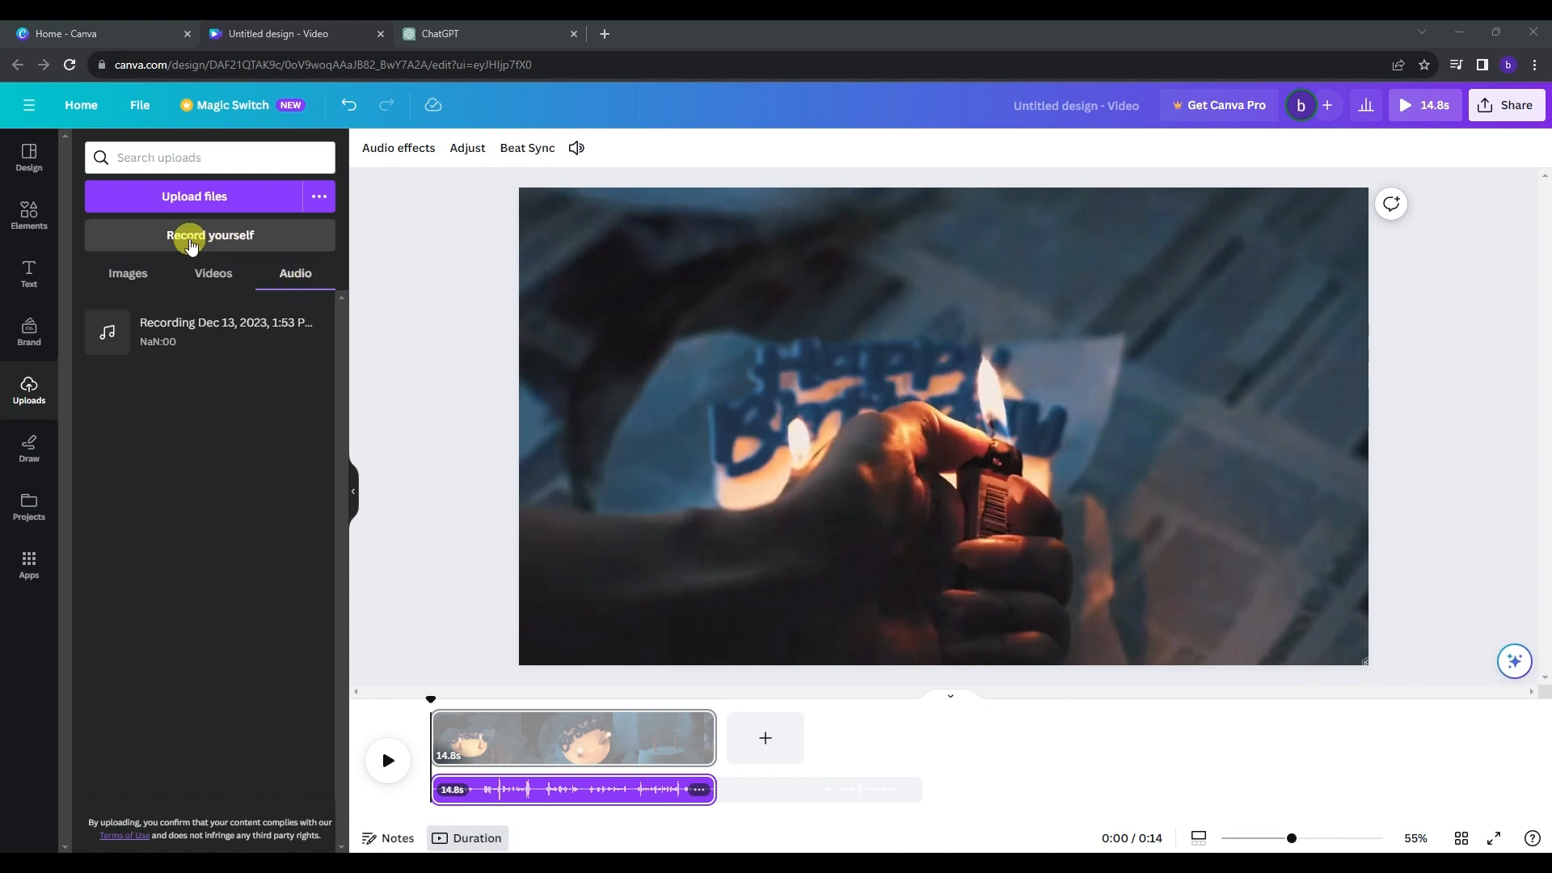
left_click(192, 241)
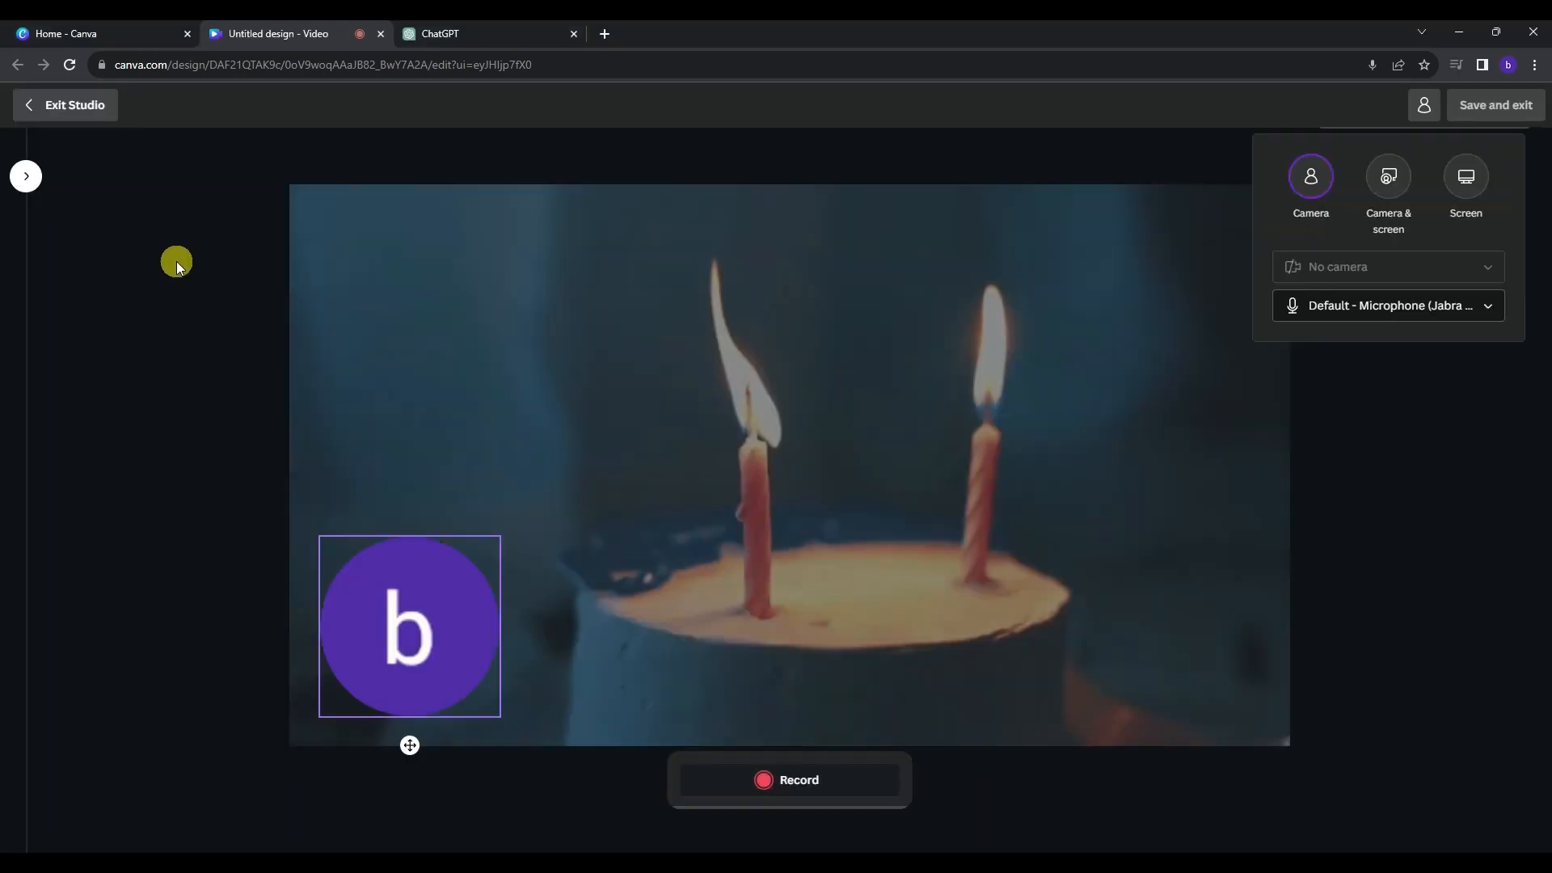
left_click(381, 613)
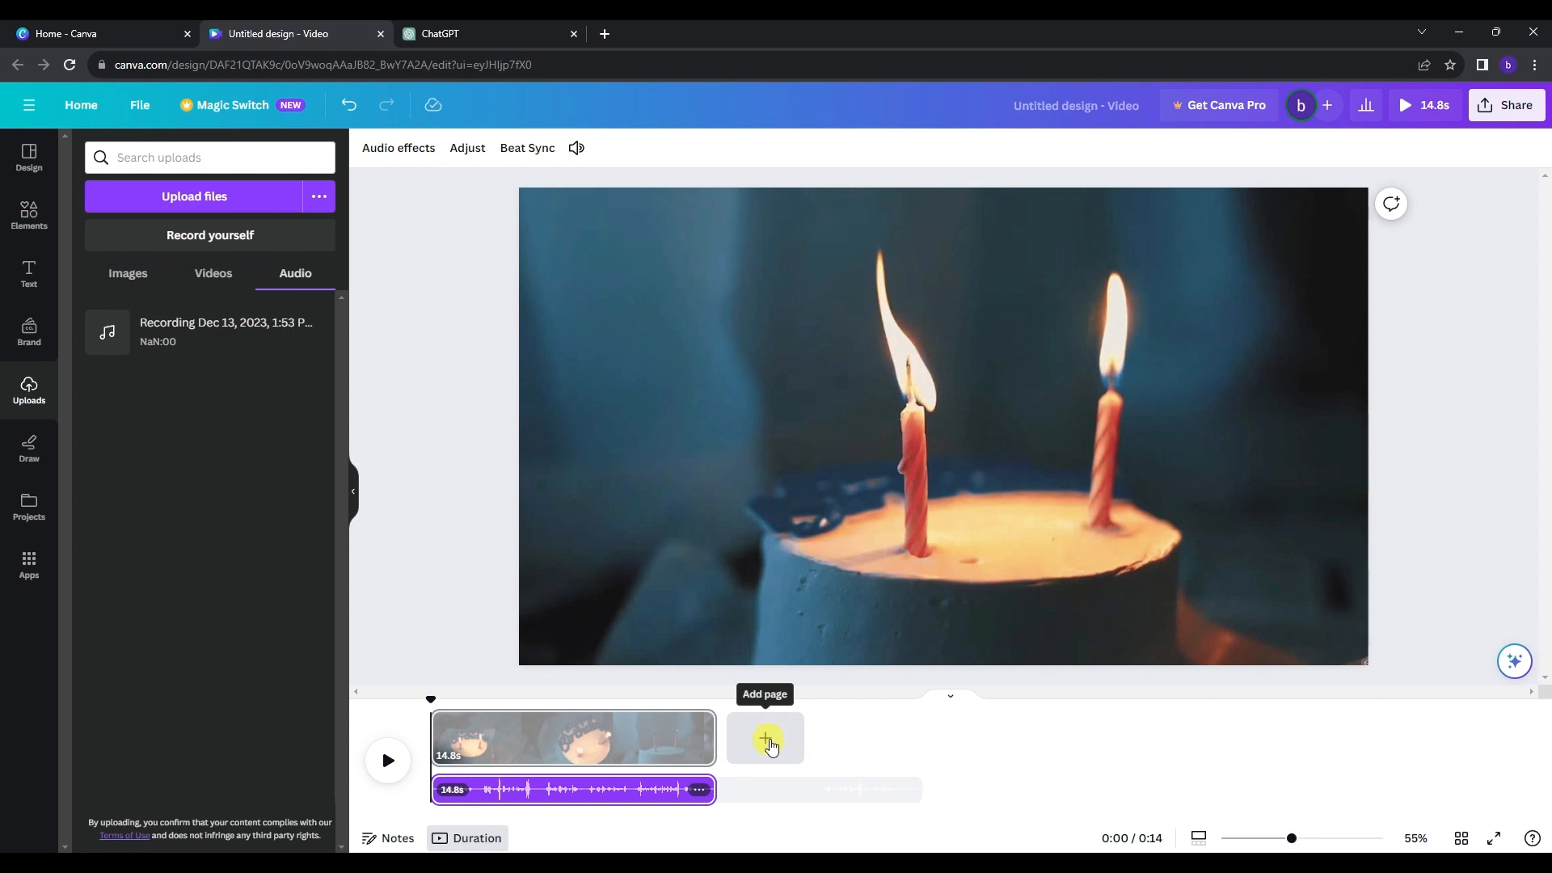
- Add a blank second page and trim the audio recording to 14.8 s so it ends with the first page
left_click(768, 740)
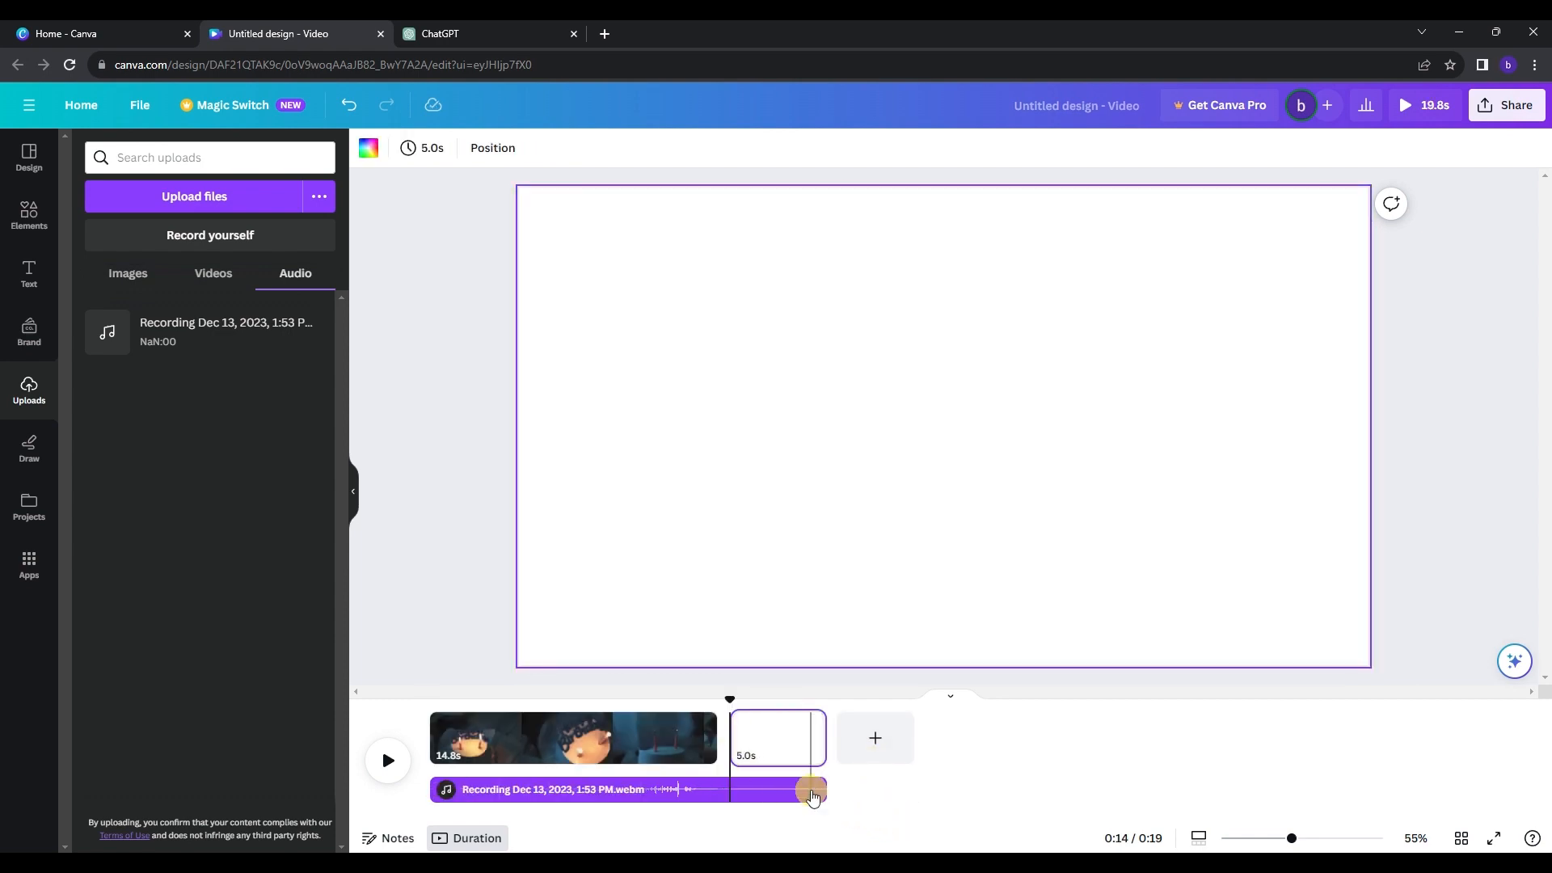
left_click_drag(812, 796, 722, 776)
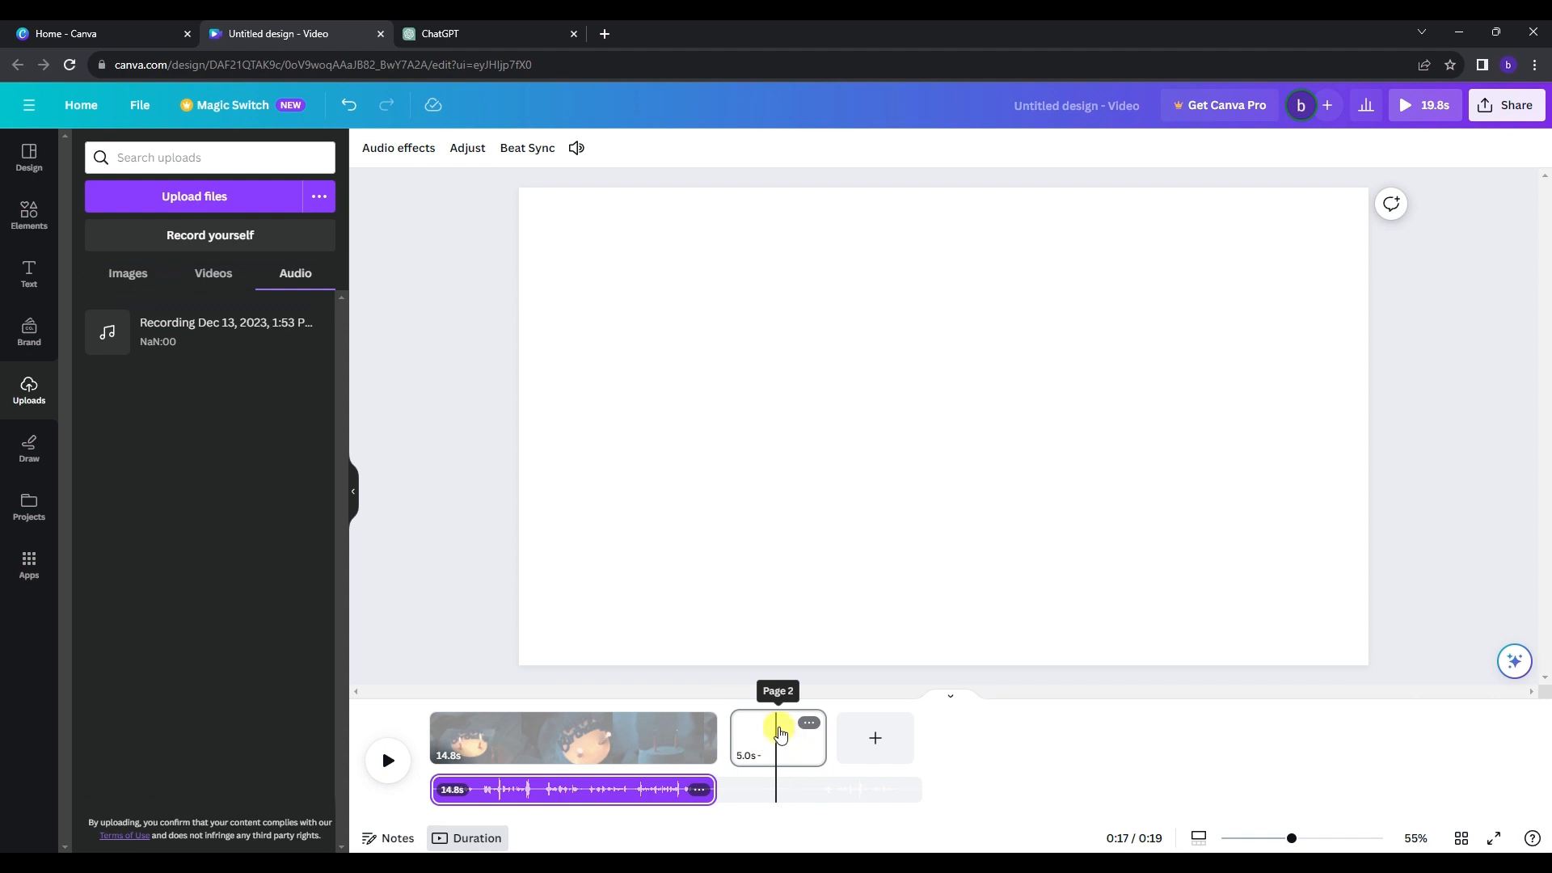
- Upload the grandma image from the Downloads folder and place it on the second page
left_click(214, 207)
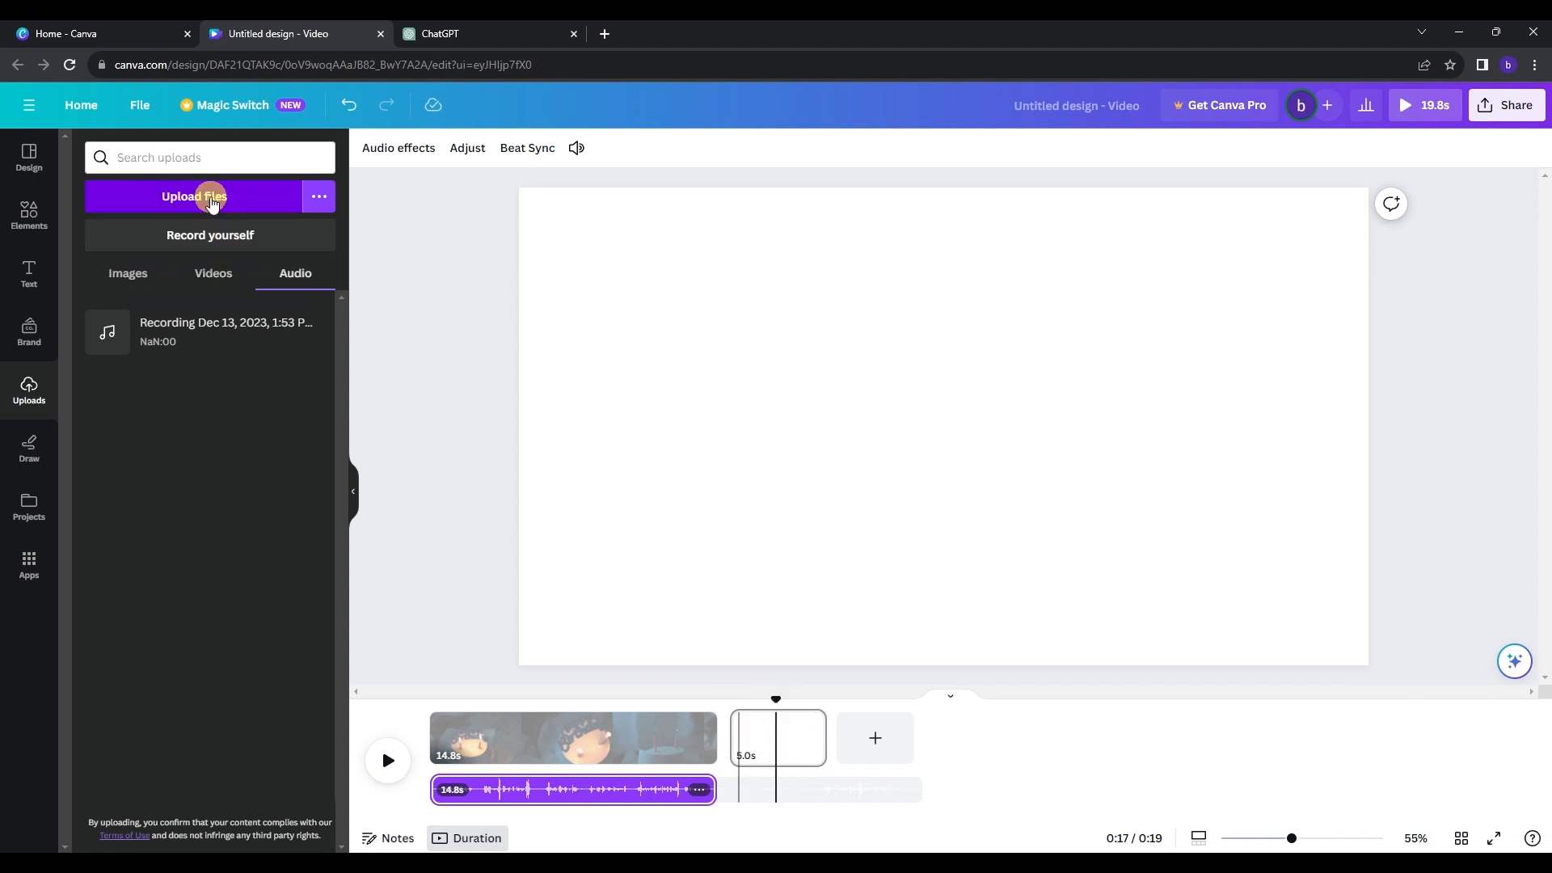
left_click(278, 180)
left_click(639, 429)
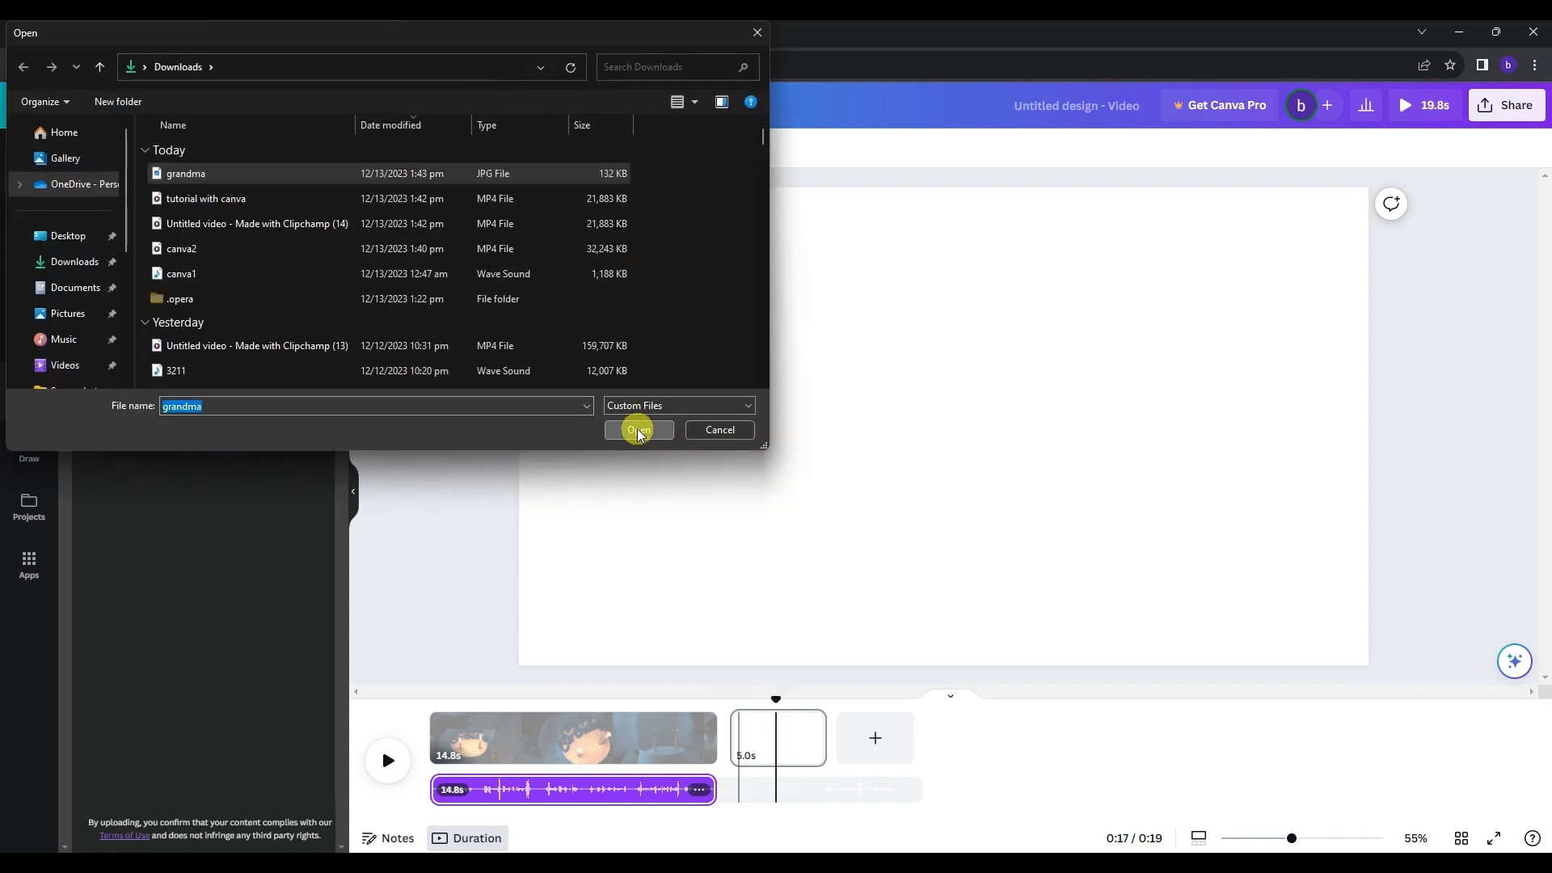
left_click(134, 427)
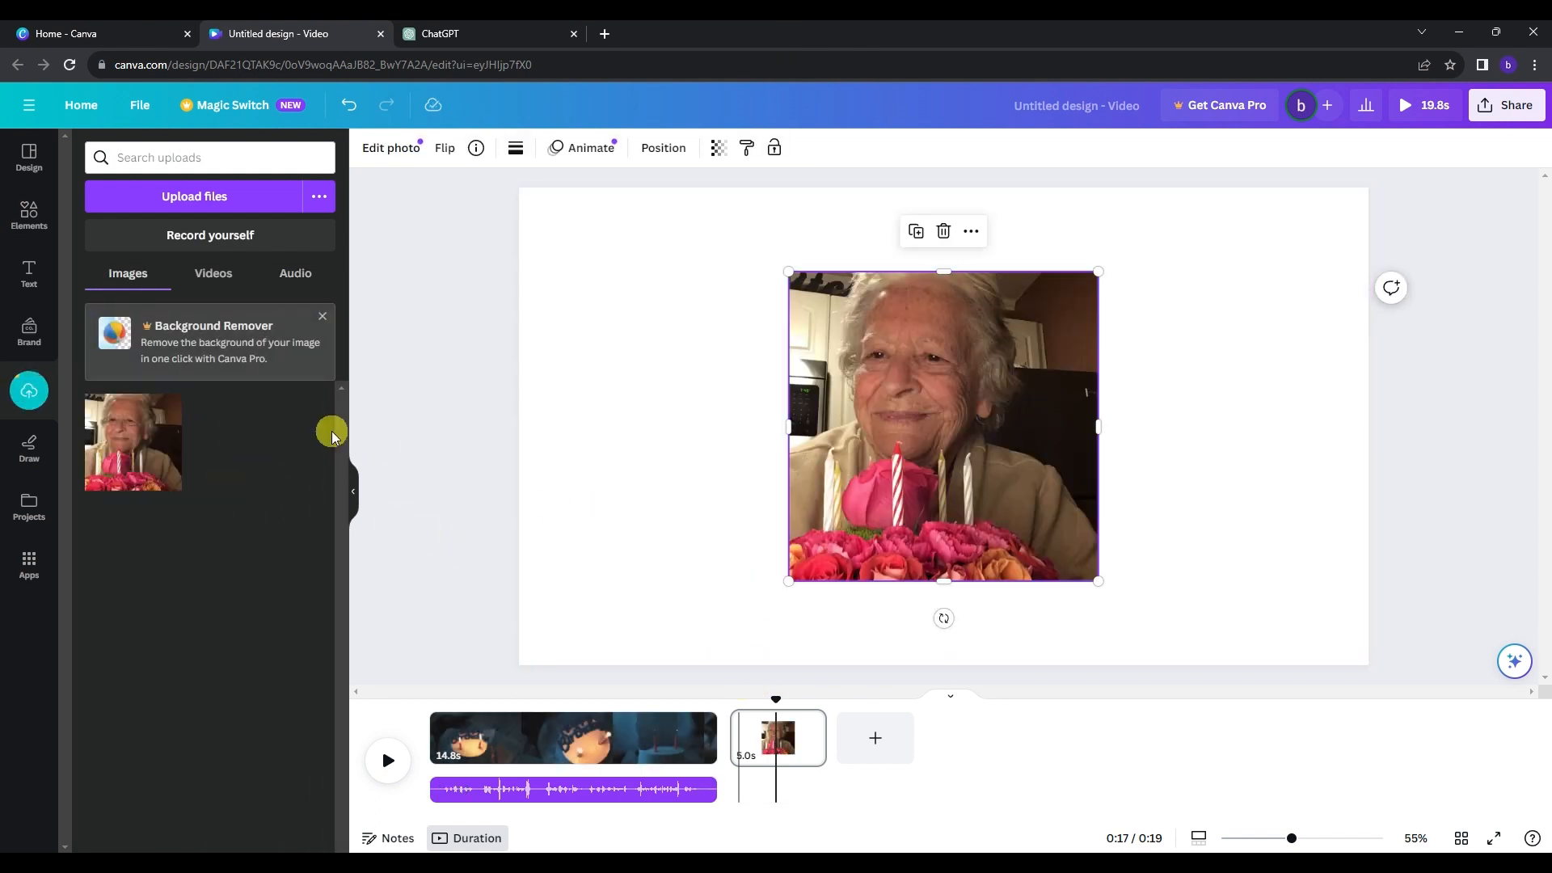
left_click(100, 410)
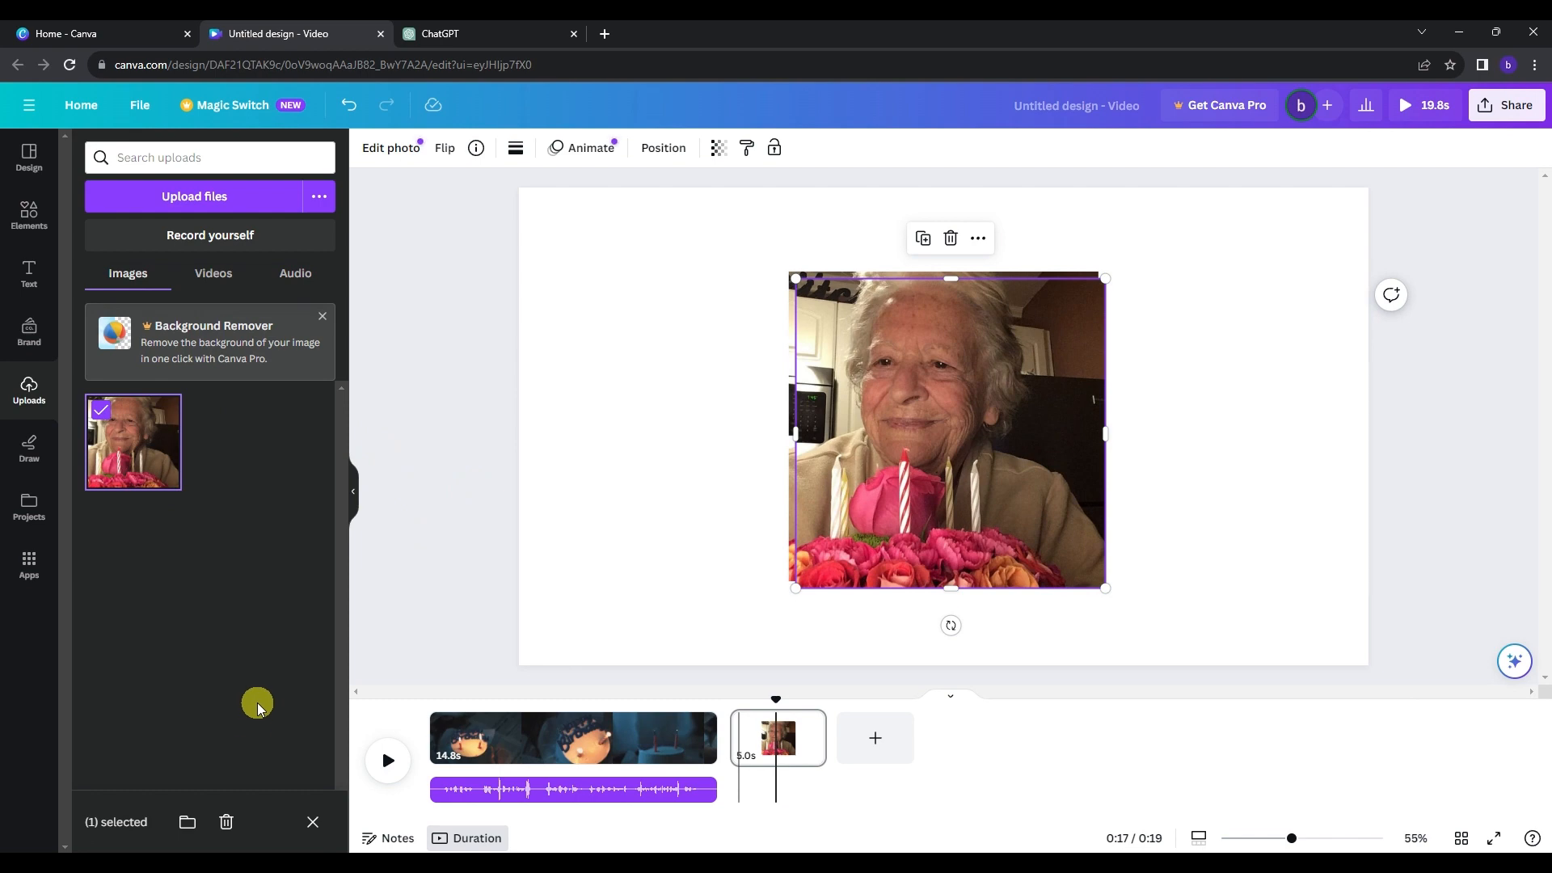
left_click(127, 445)
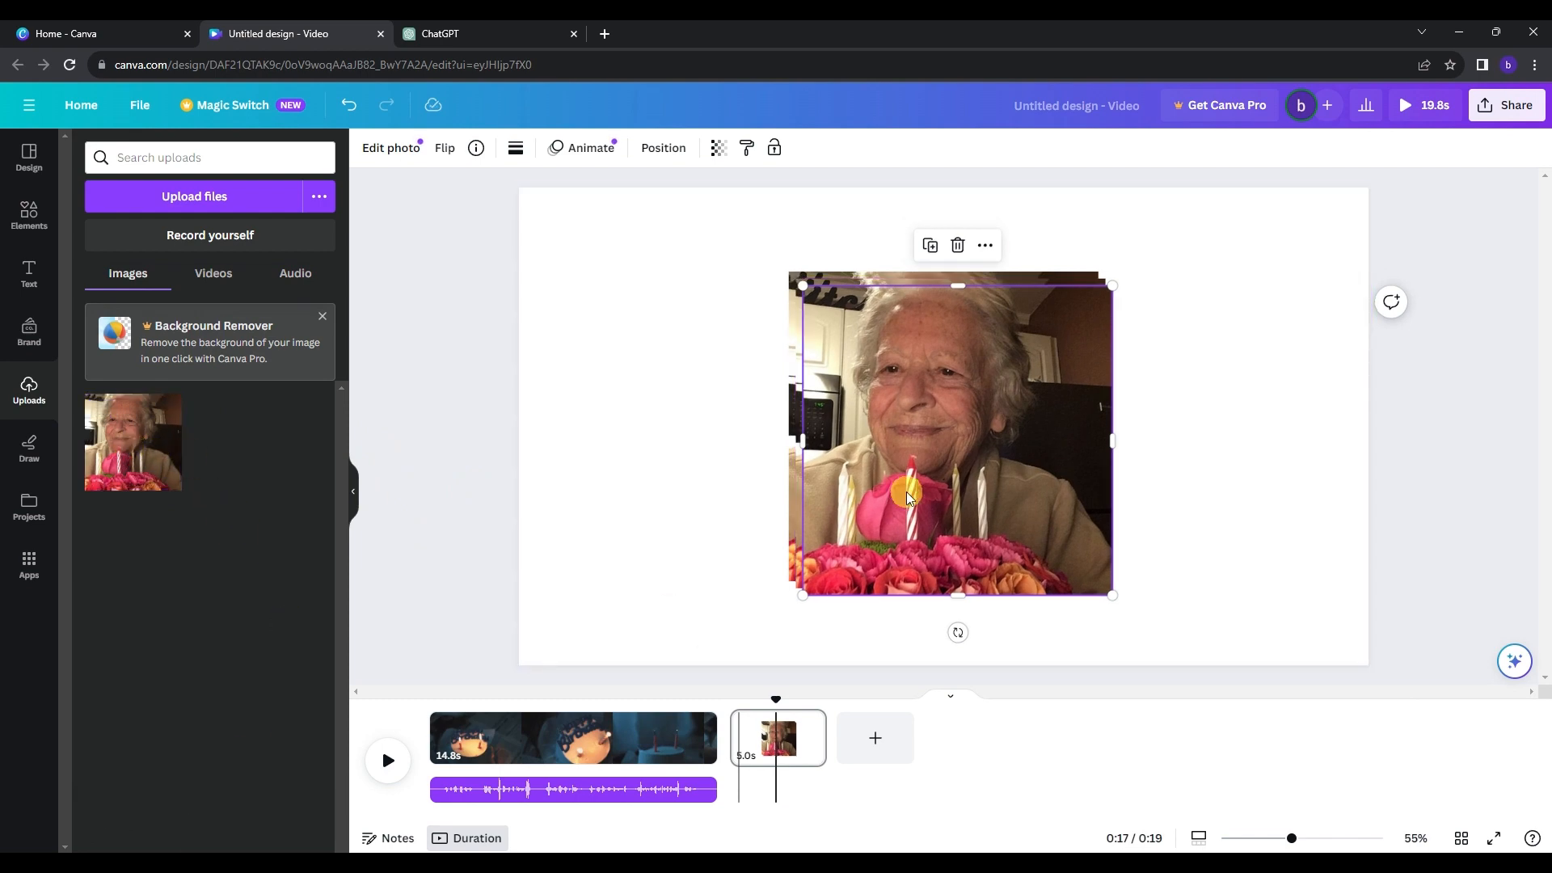
key("ctrl+z")
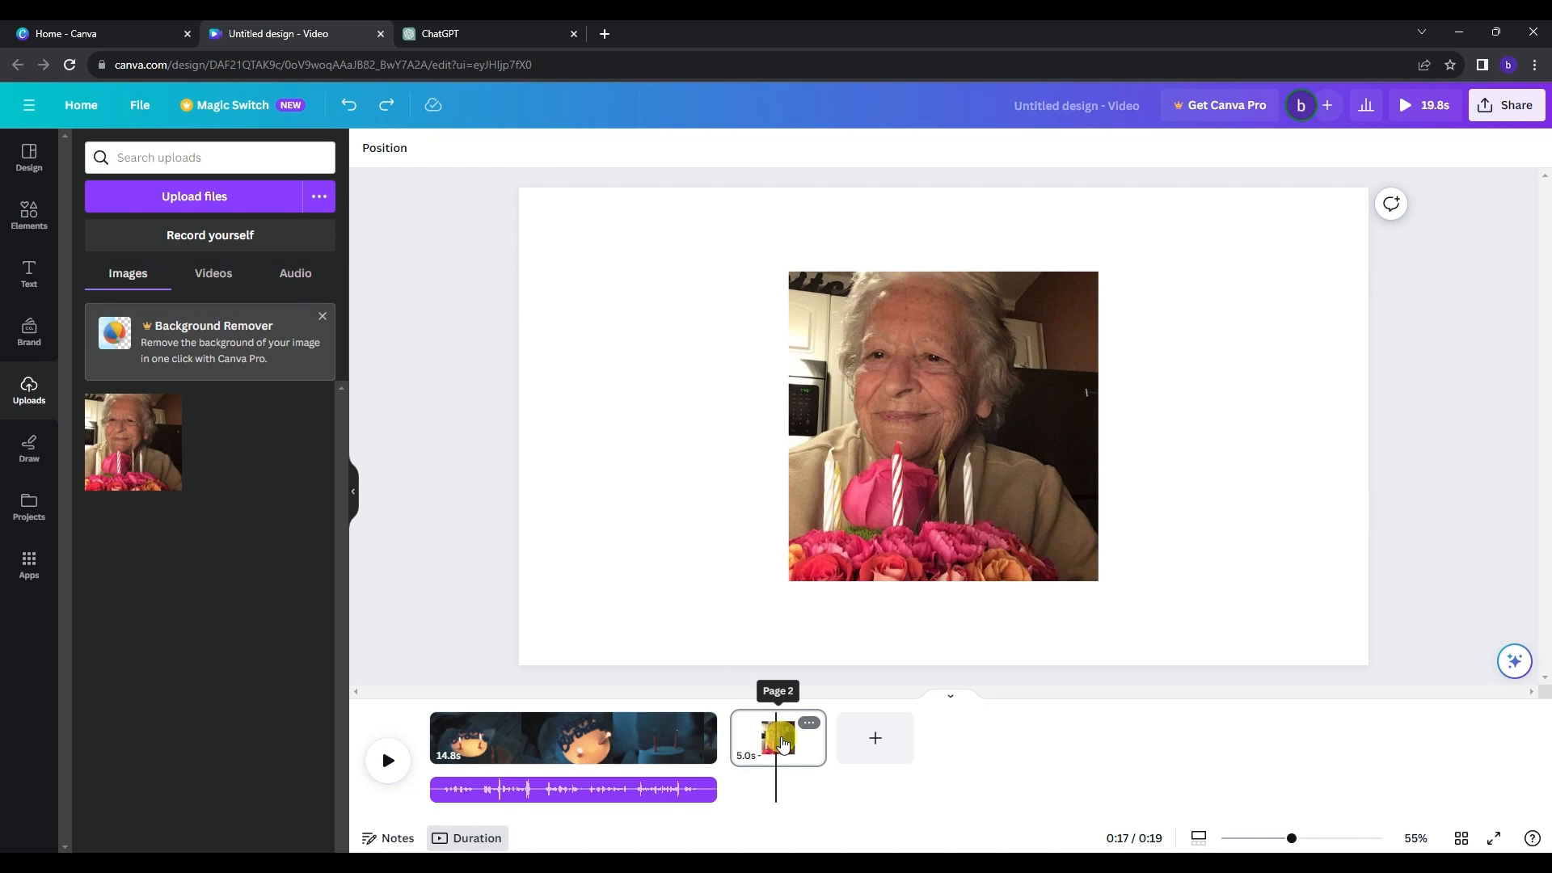
- Show the uploaded audio files and select the second page on the timeline
left_click(287, 274)
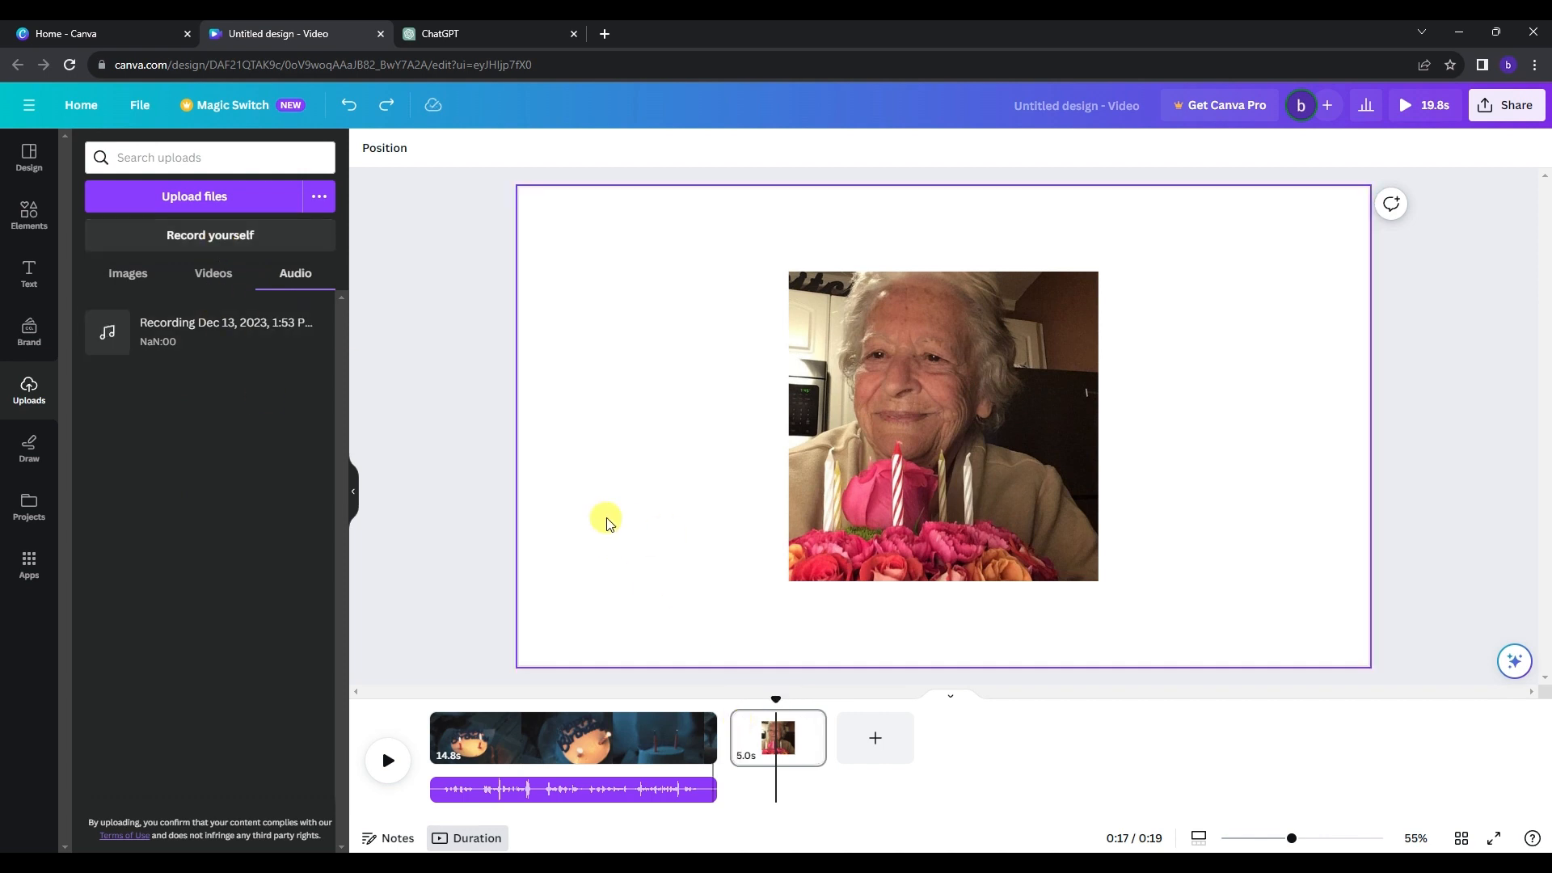
left_click(725, 740)
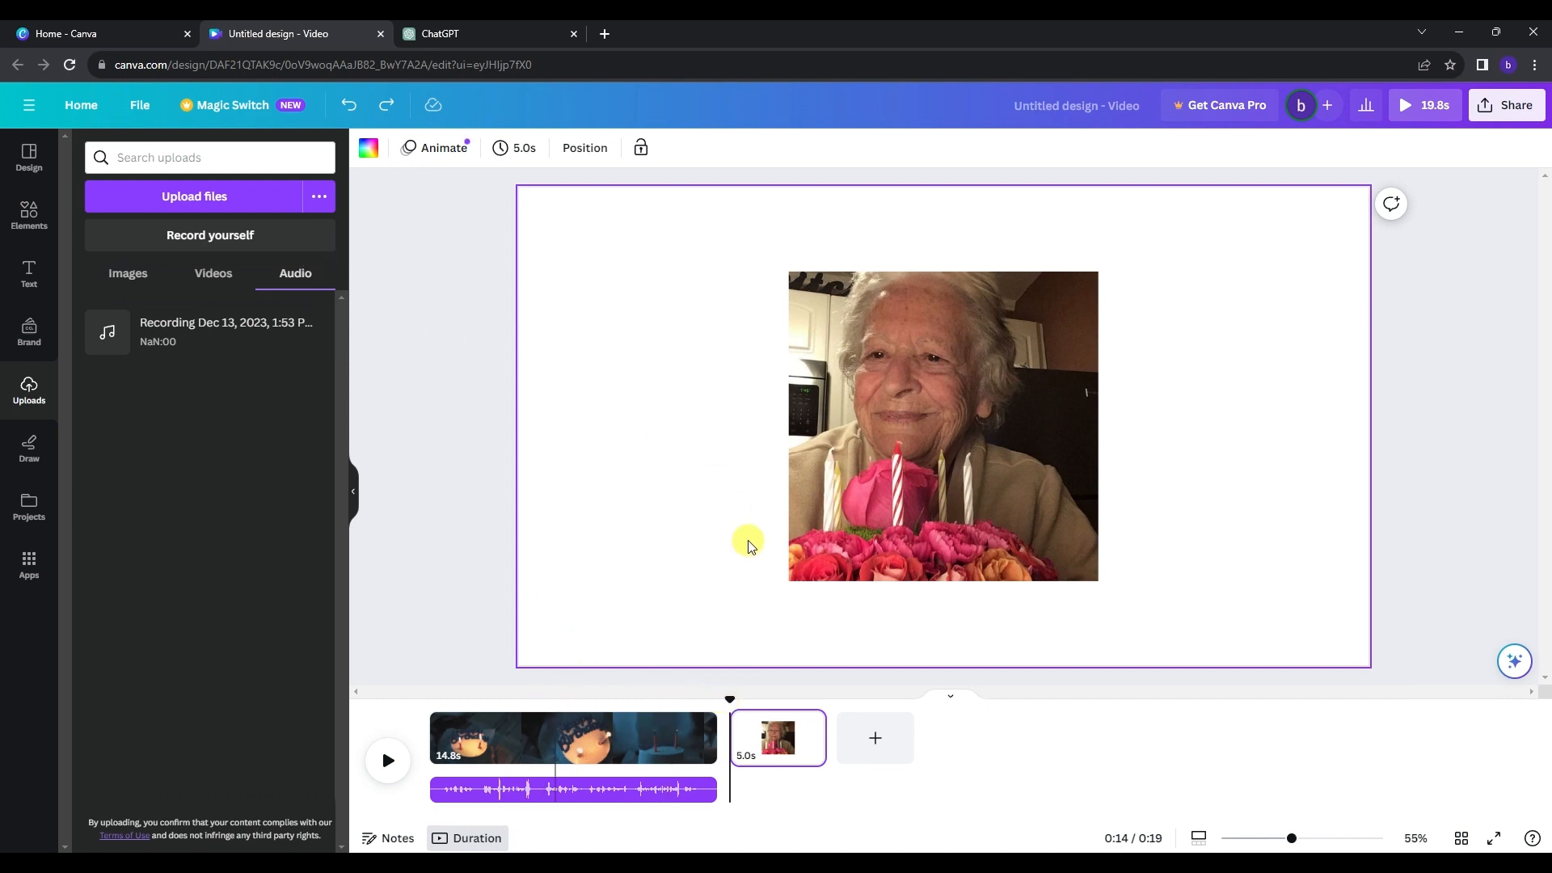
left_click(784, 746)
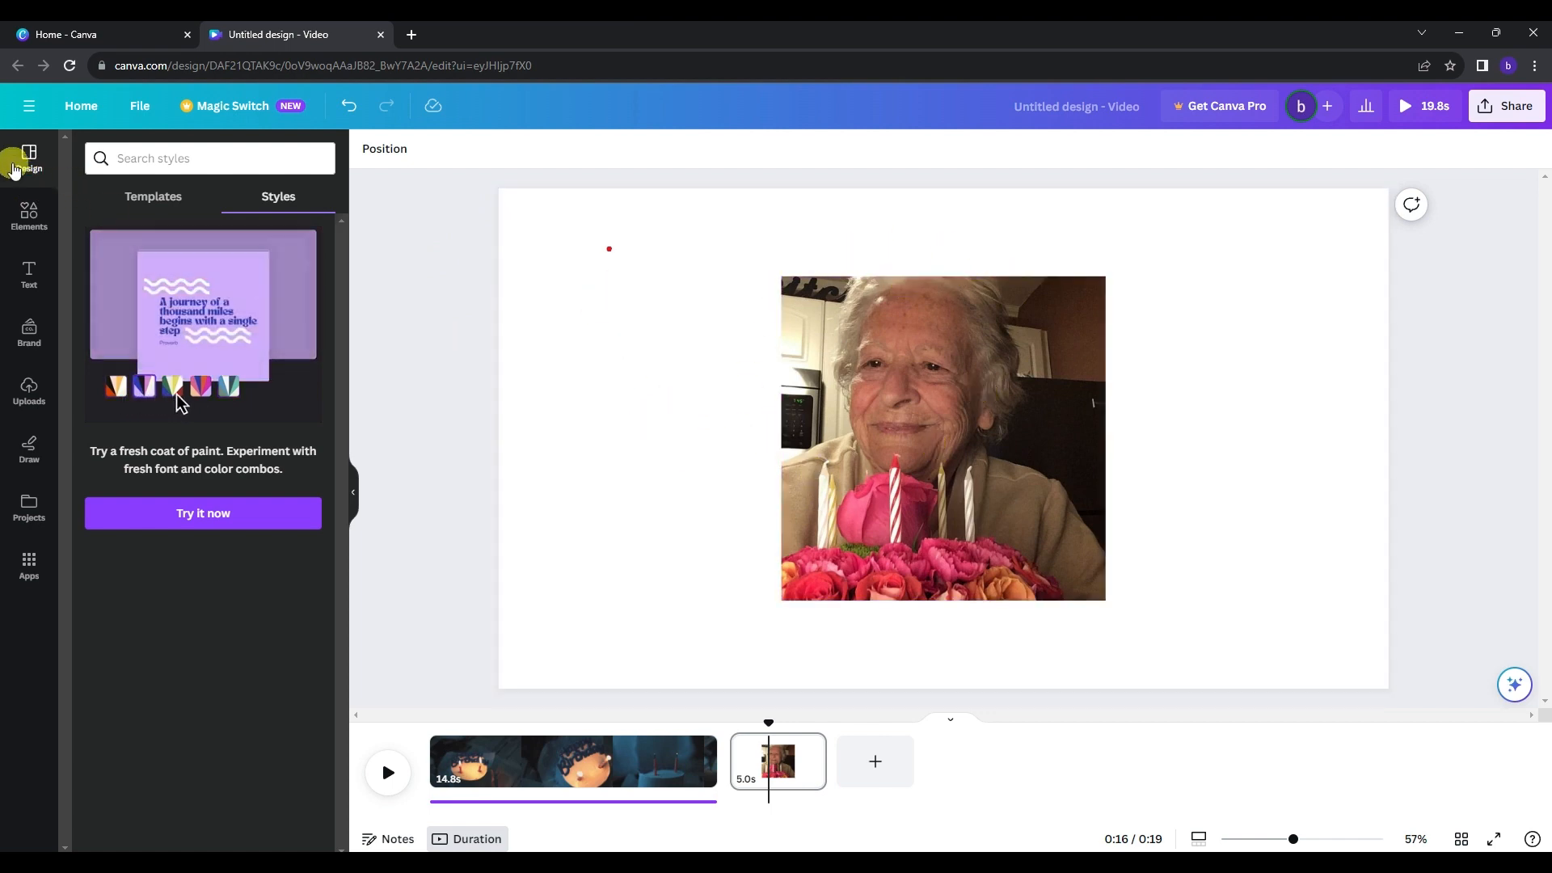
- Look through the video templates, the elements, the text styles and the brand kit options
left_click(136, 197)
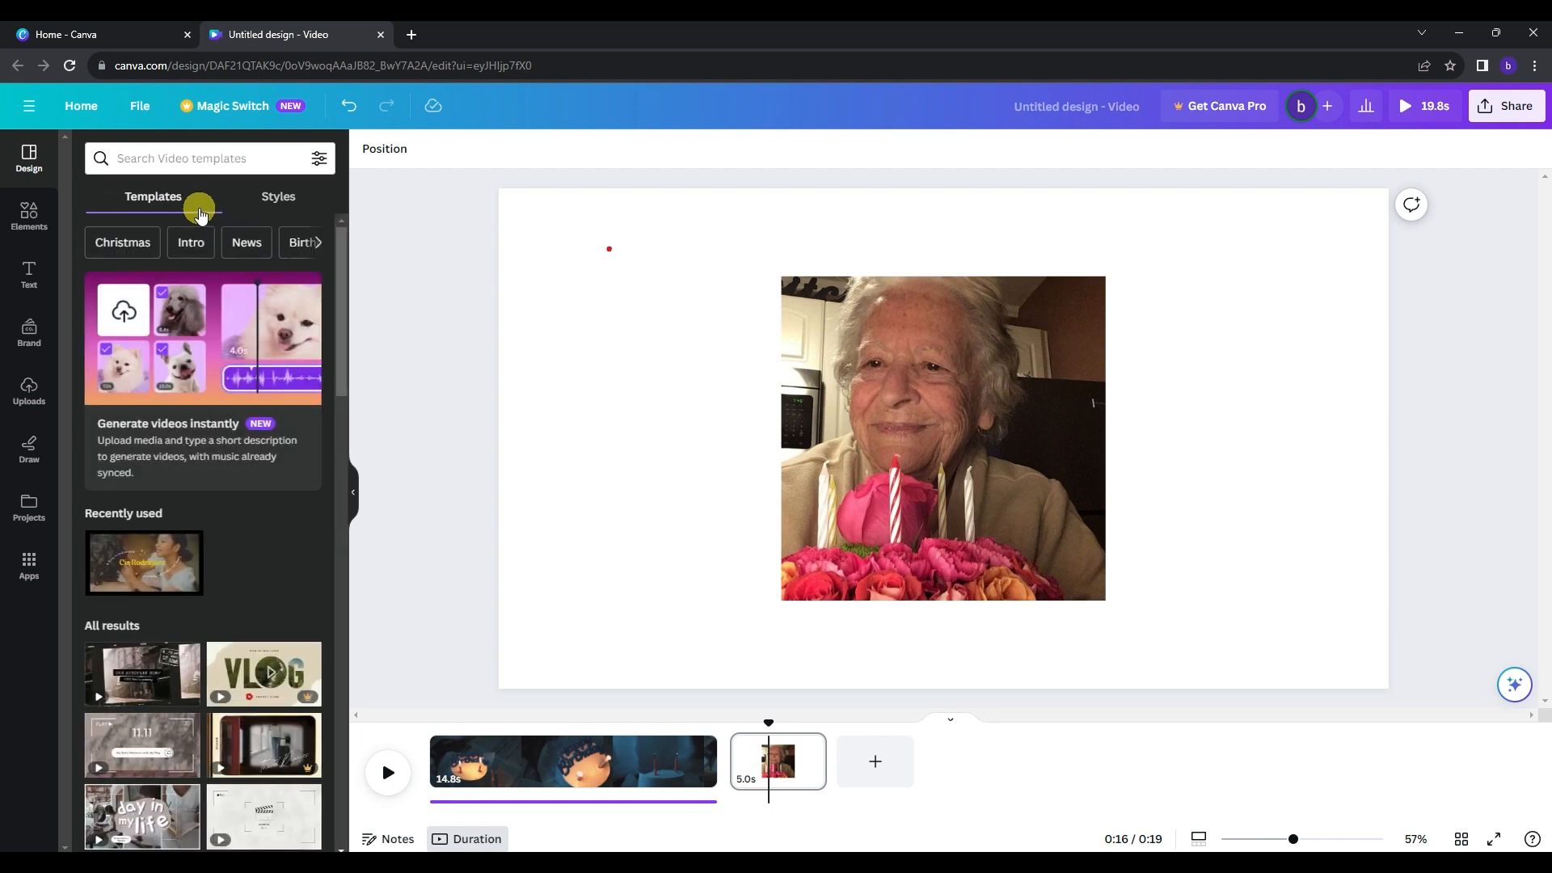
scroll(158, 333, "down", 5)
scroll(158, 334, "down", 10)
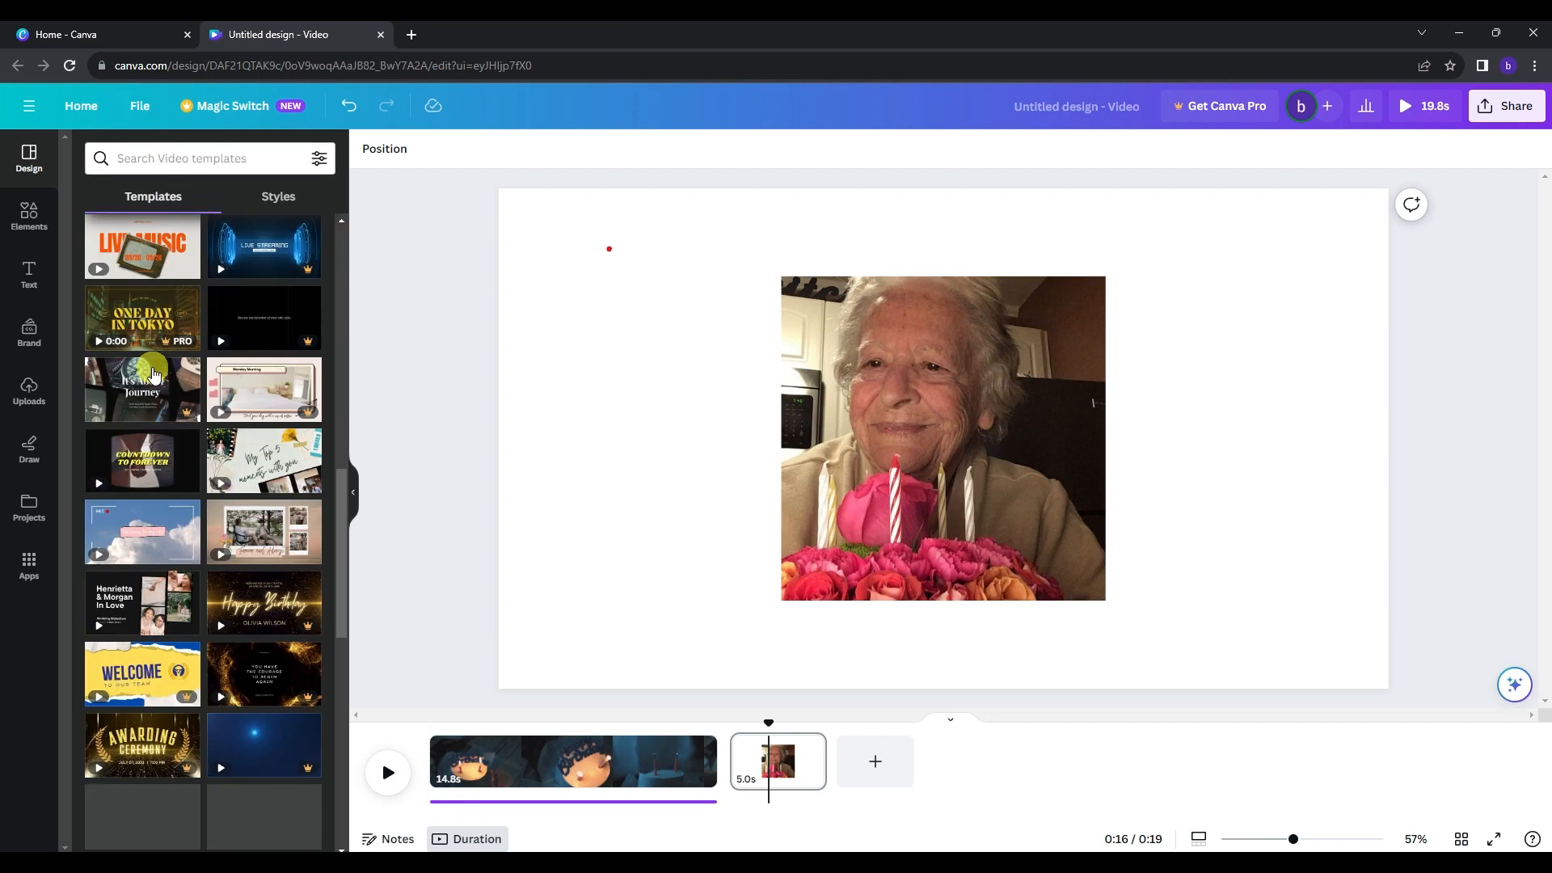
scroll(185, 453, "up", 15)
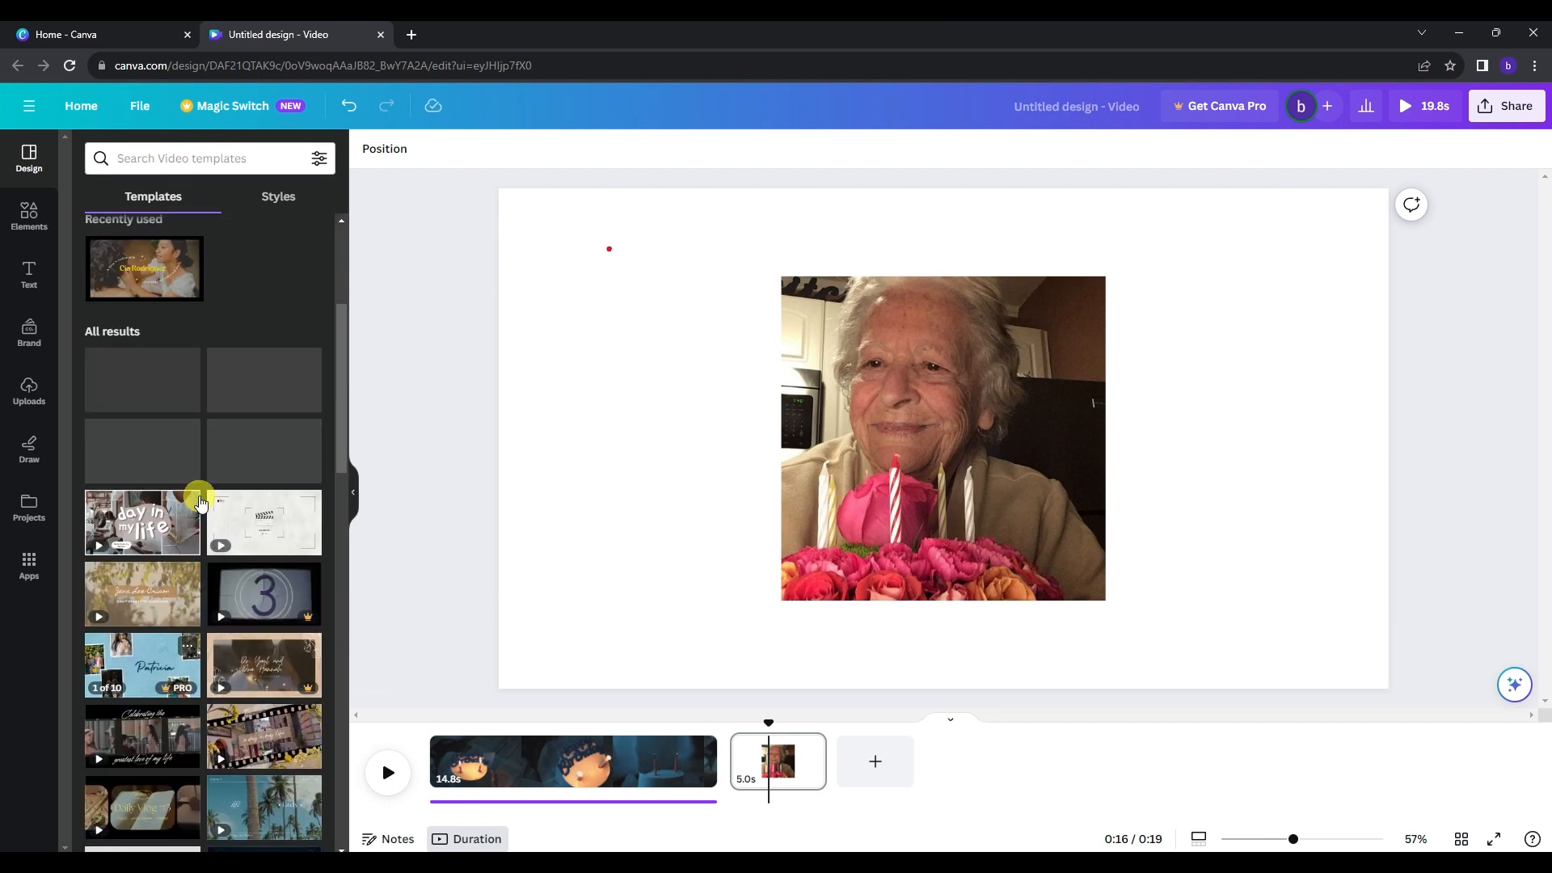
left_click(30, 212)
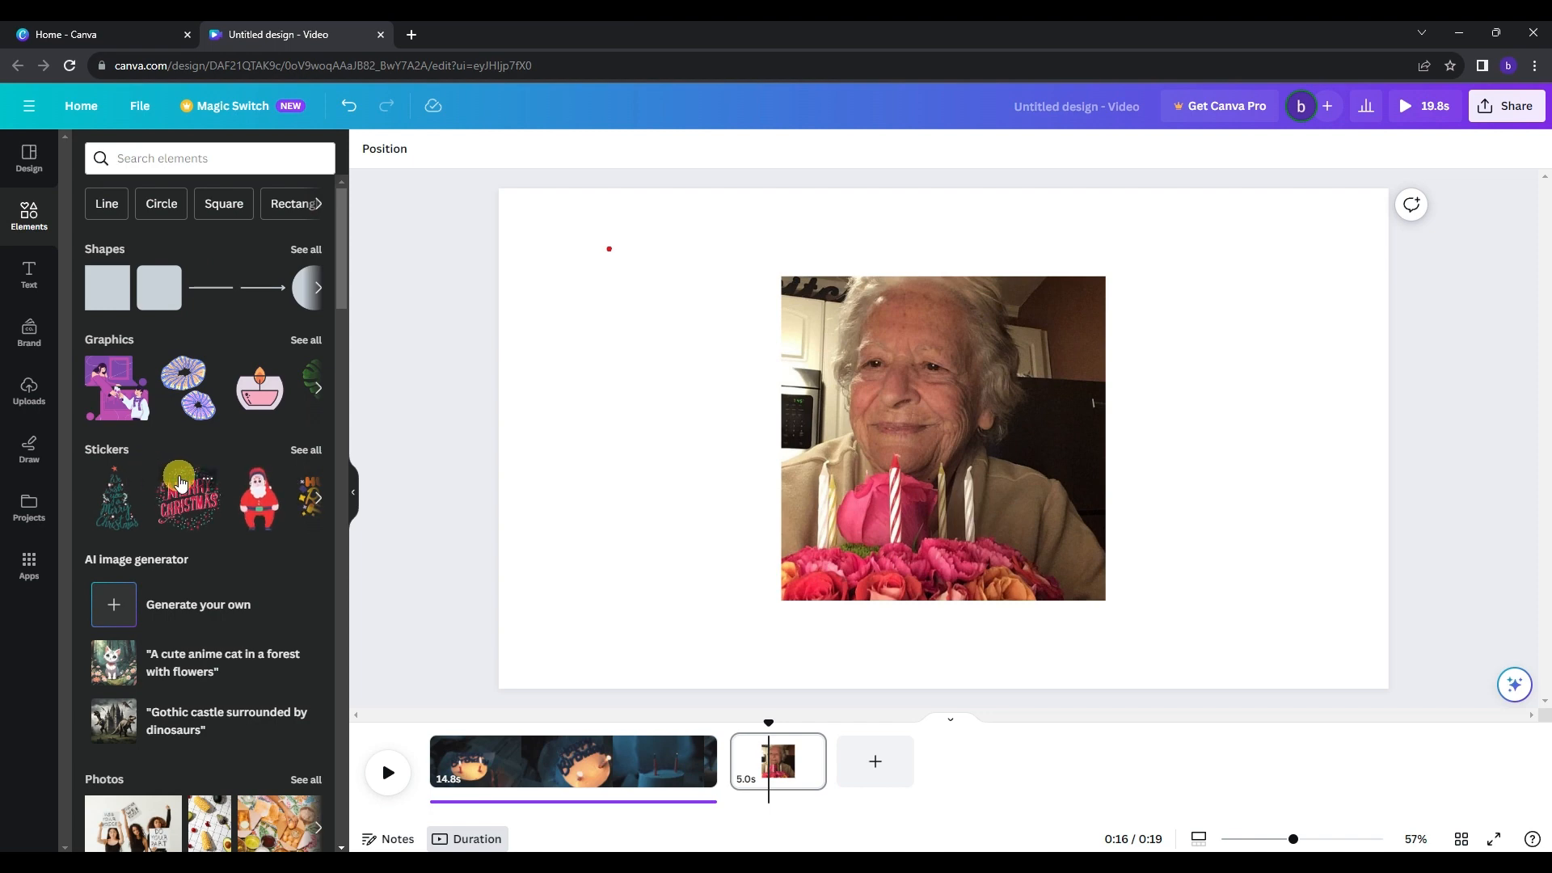
left_click(24, 279)
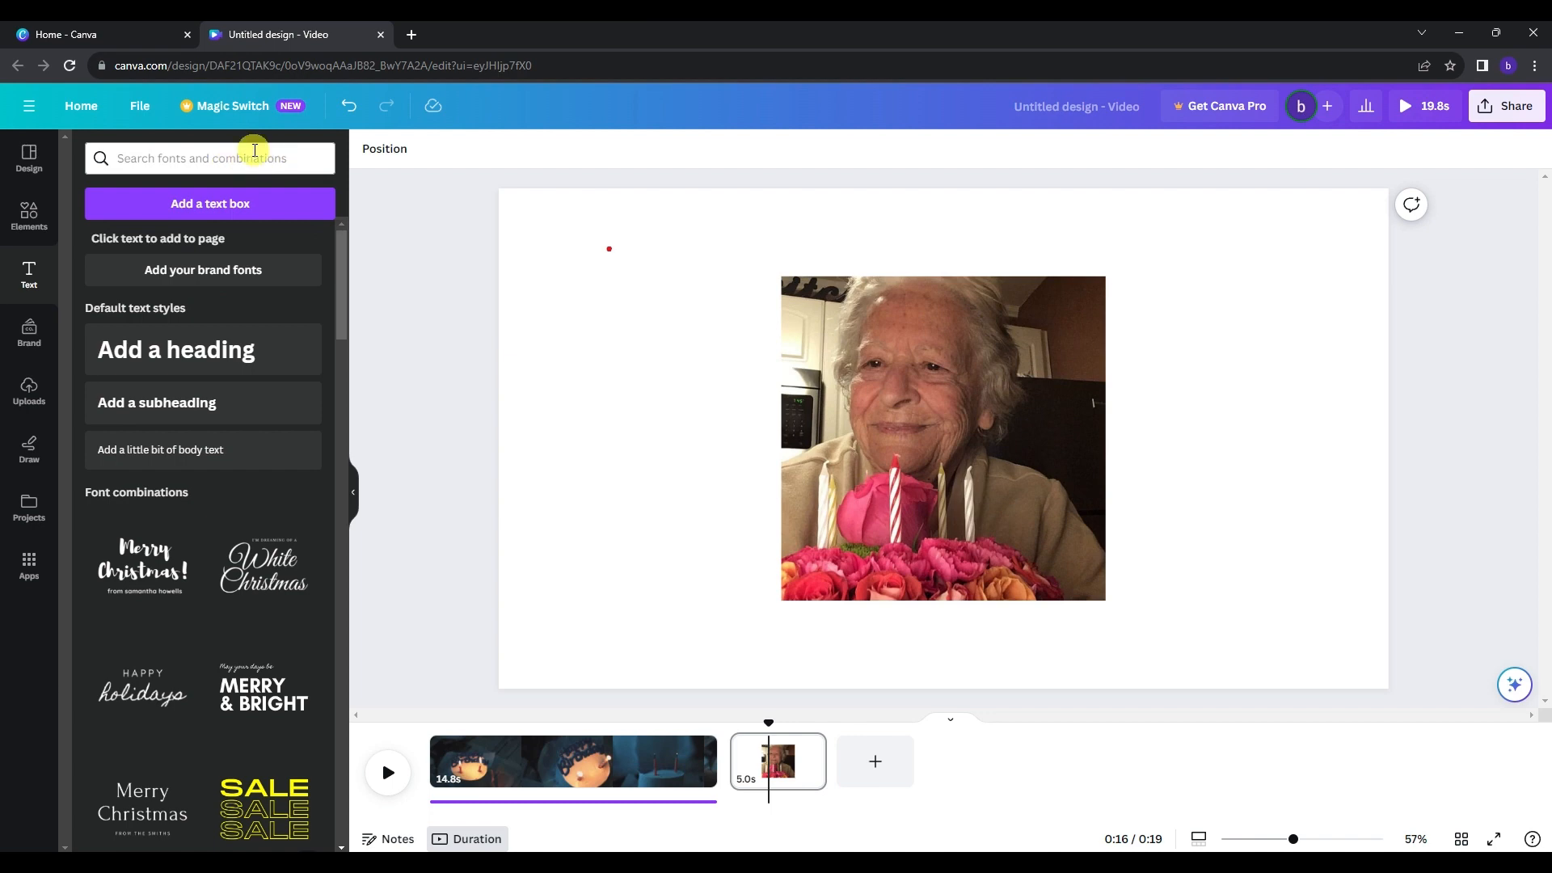
left_click(30, 348)
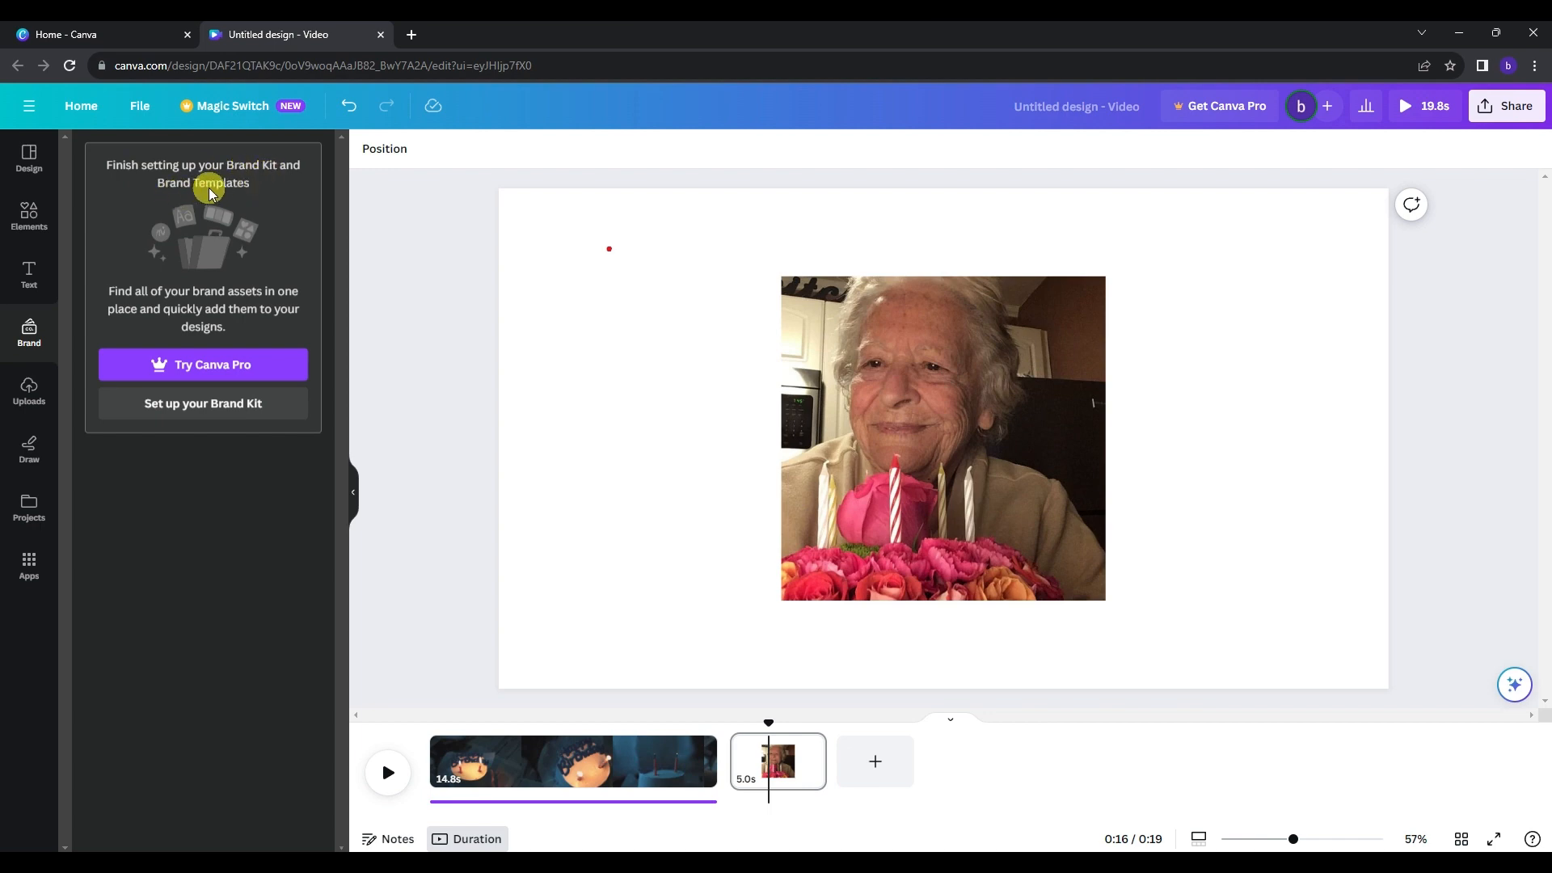
- Draw a freehand blue pen scribble across the left side of the photo on the second page
left_click(24, 446)
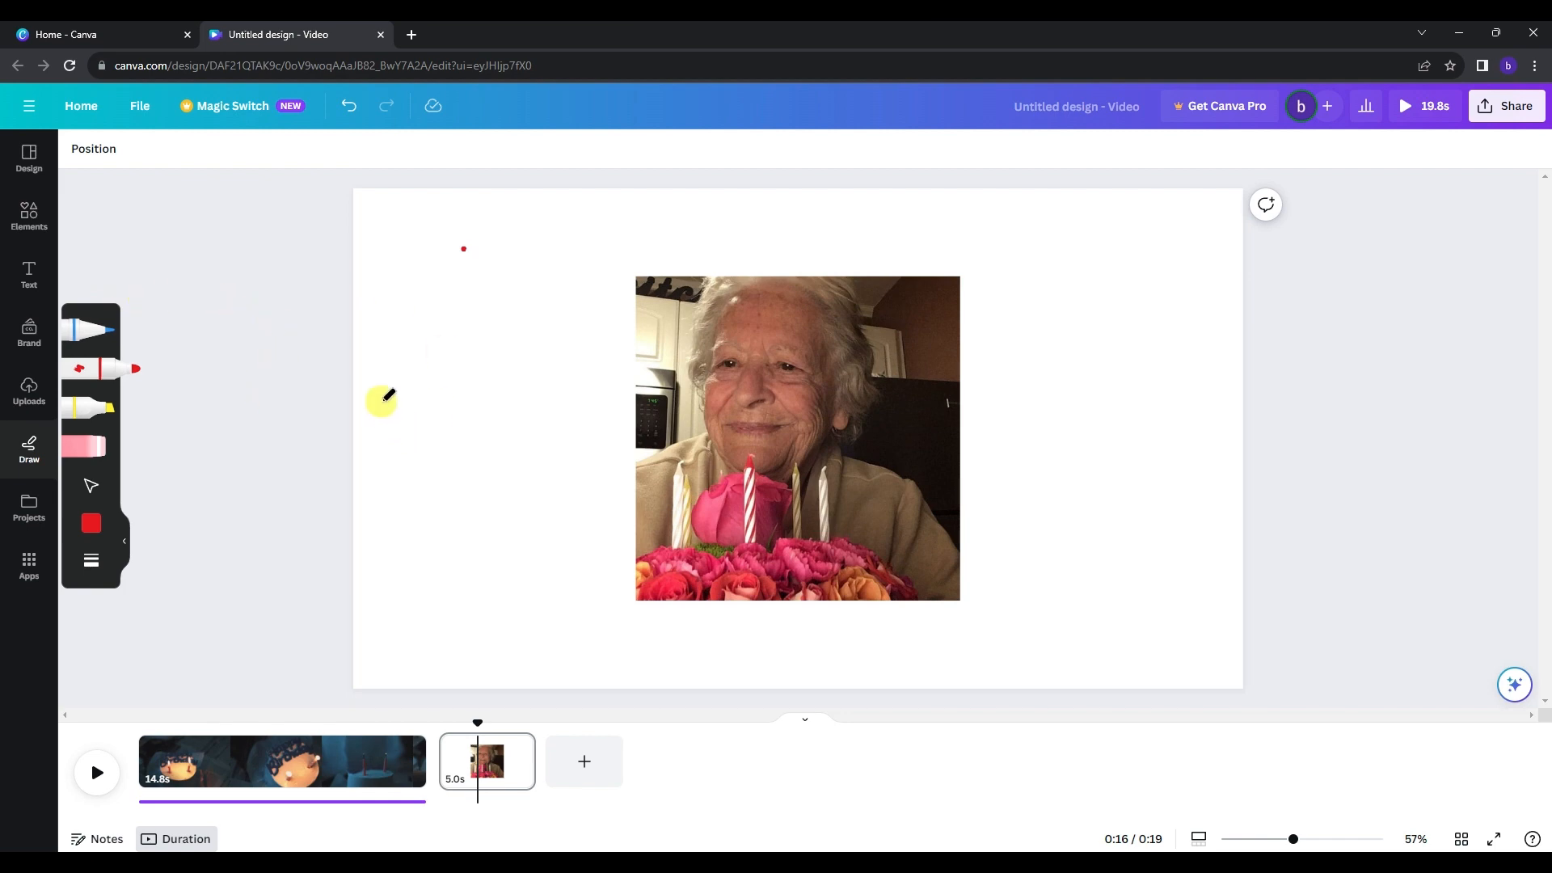
left_click(97, 343)
mouse_move(569, 335)
left_mouse_down()
mouse_move(556, 465)
mouse_move(706, 400)
mouse_move(592, 369)
mouse_move(777, 418)
mouse_move(644, 357)
mouse_move(687, 376)
left_mouse_up()
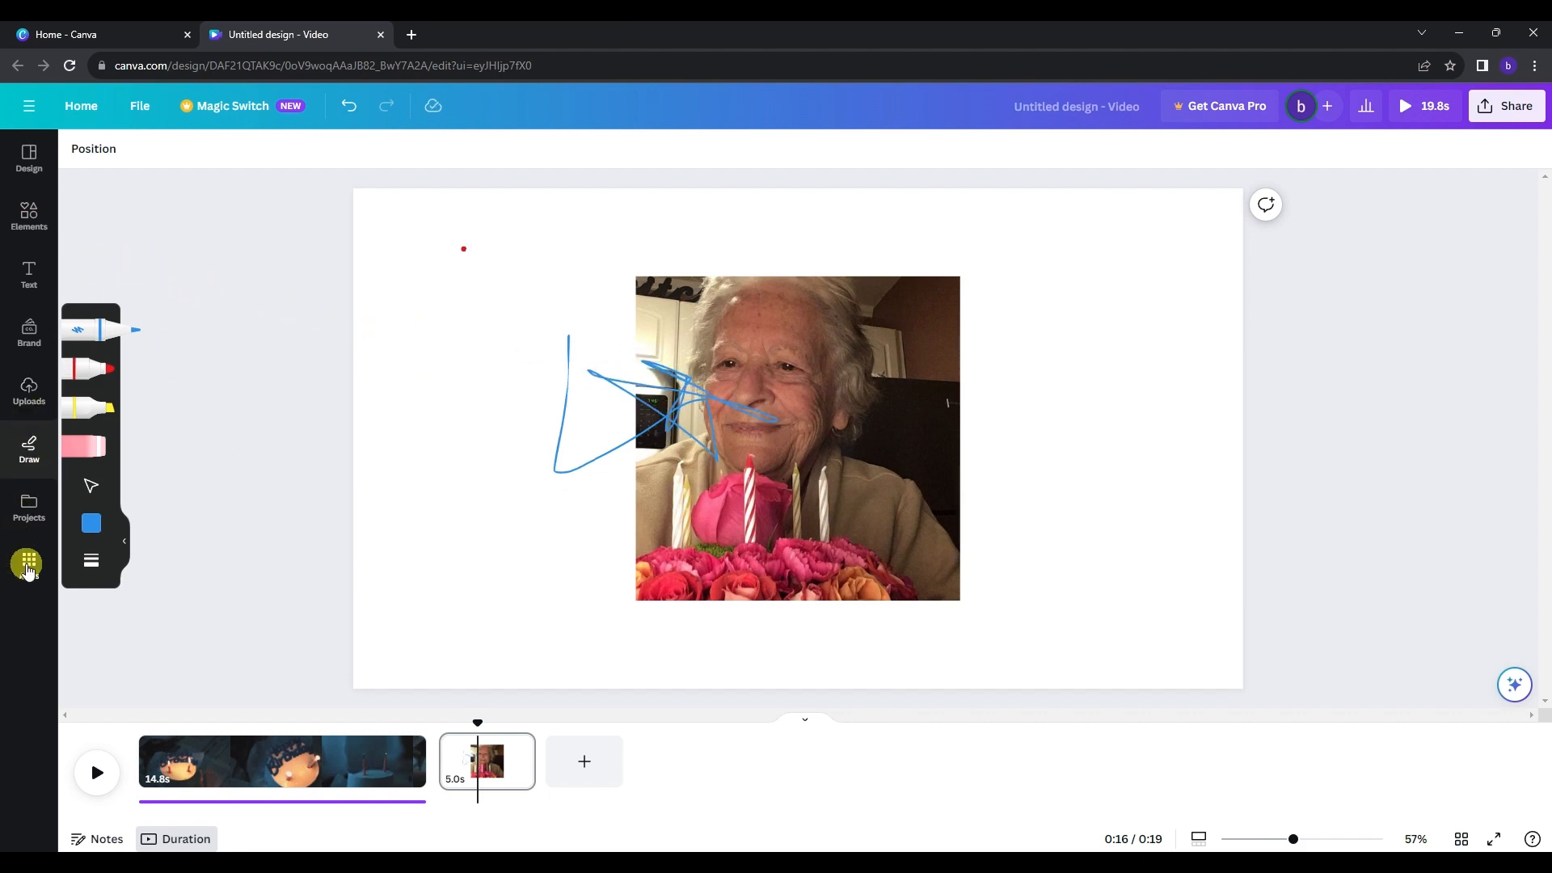
- Browse the catalogue of Canva apps, from the featured and AI-powered ones to the content sources
left_click(29, 563)
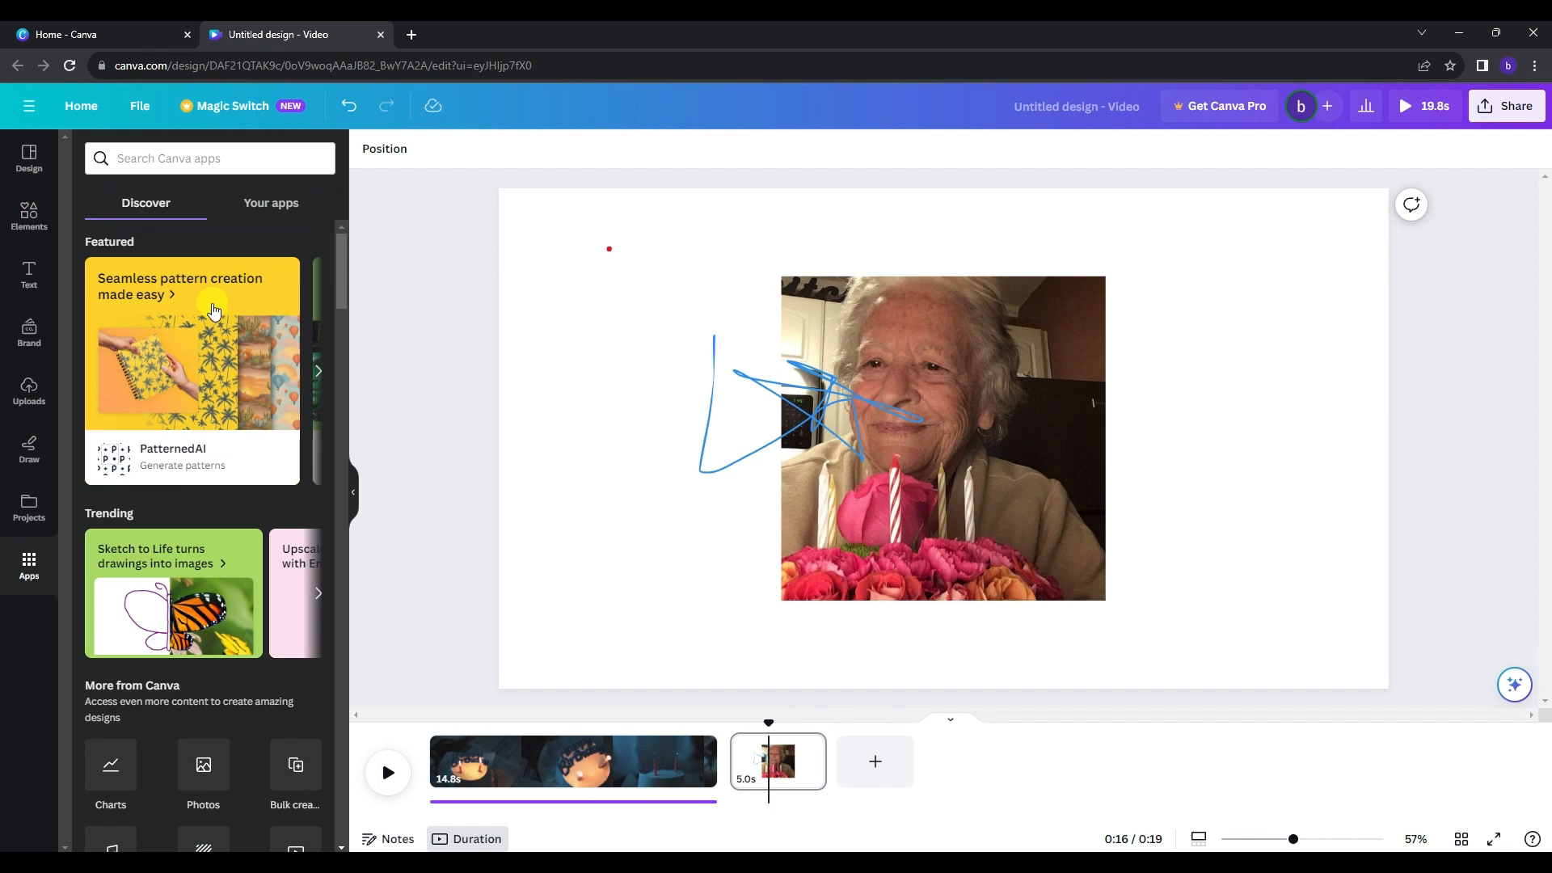
scroll(210, 307, "down", 2)
scroll(206, 300, "up", 2)
scroll(197, 287, "down", 2)
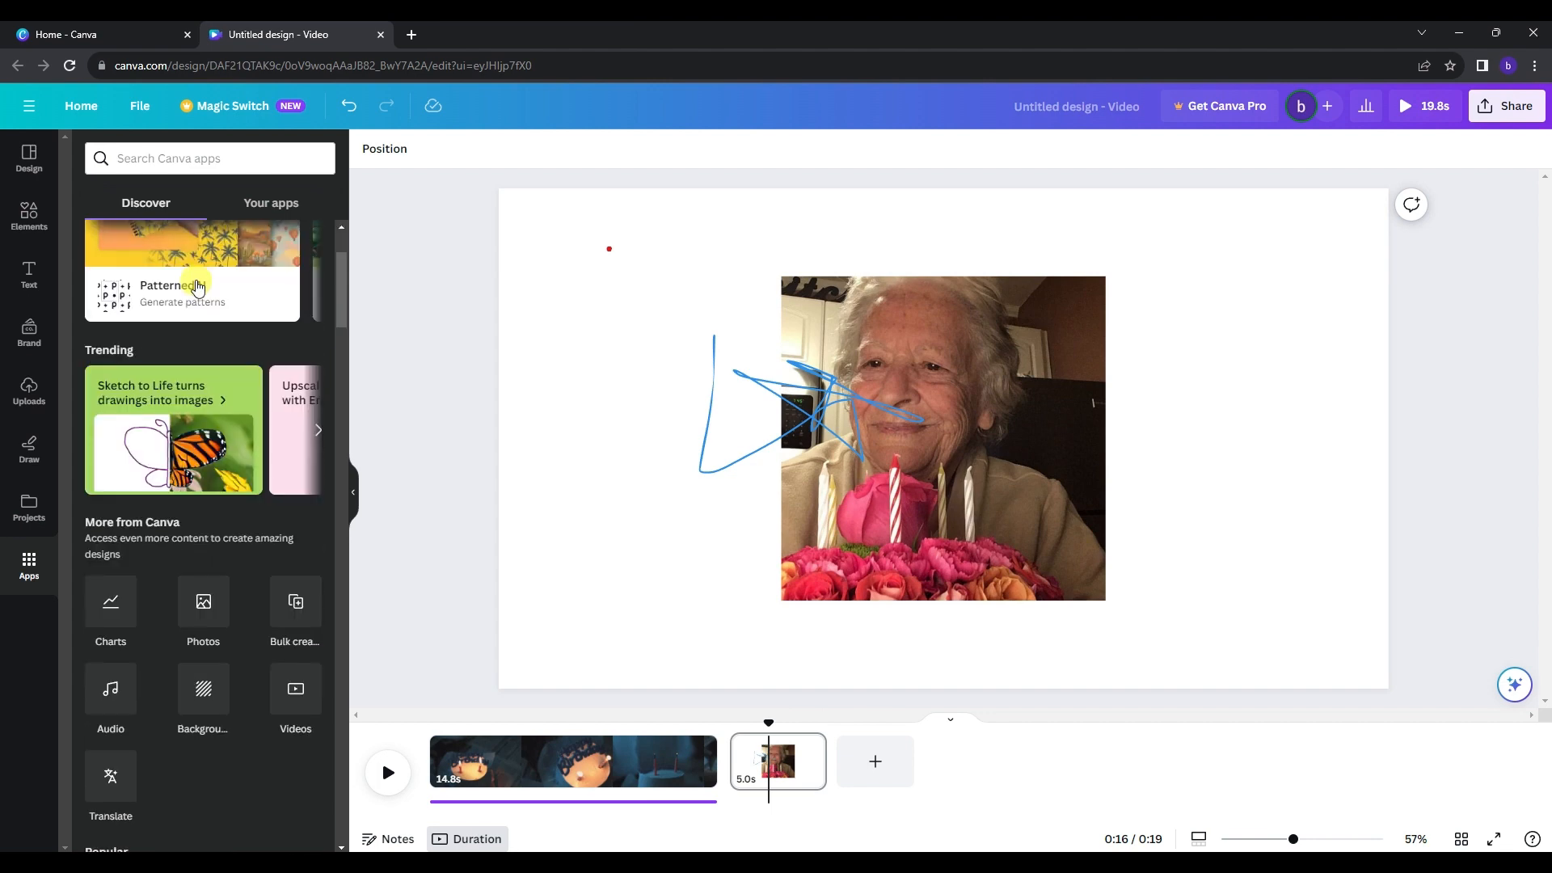
scroll(197, 287, "down", 8)
scroll(218, 319, "up", 2)
scroll(246, 338, "down", 2)
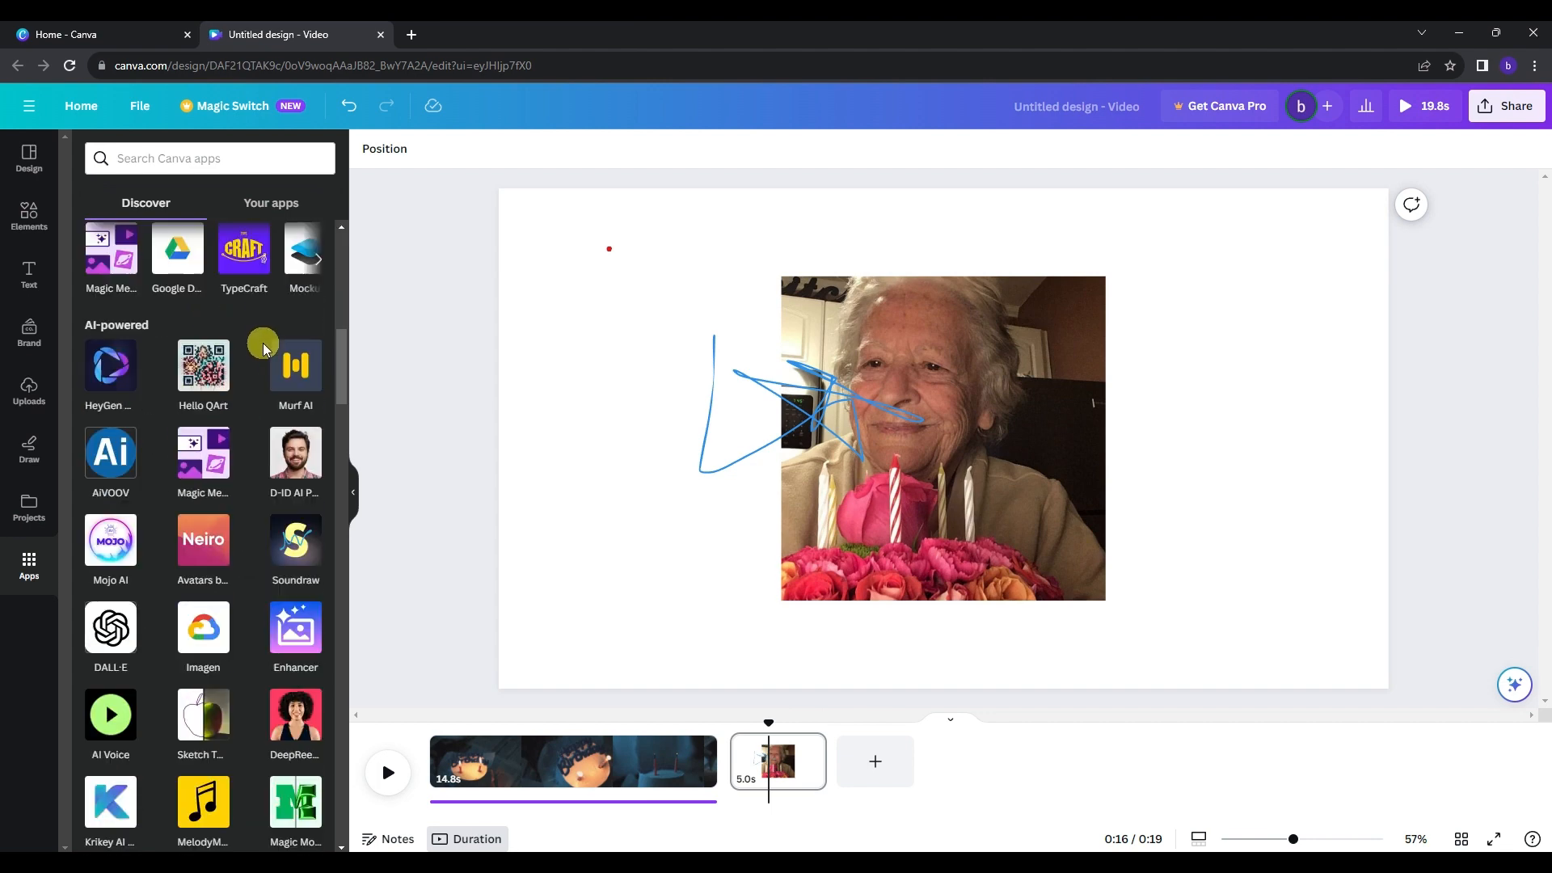
scroll(129, 327, "down", 15)
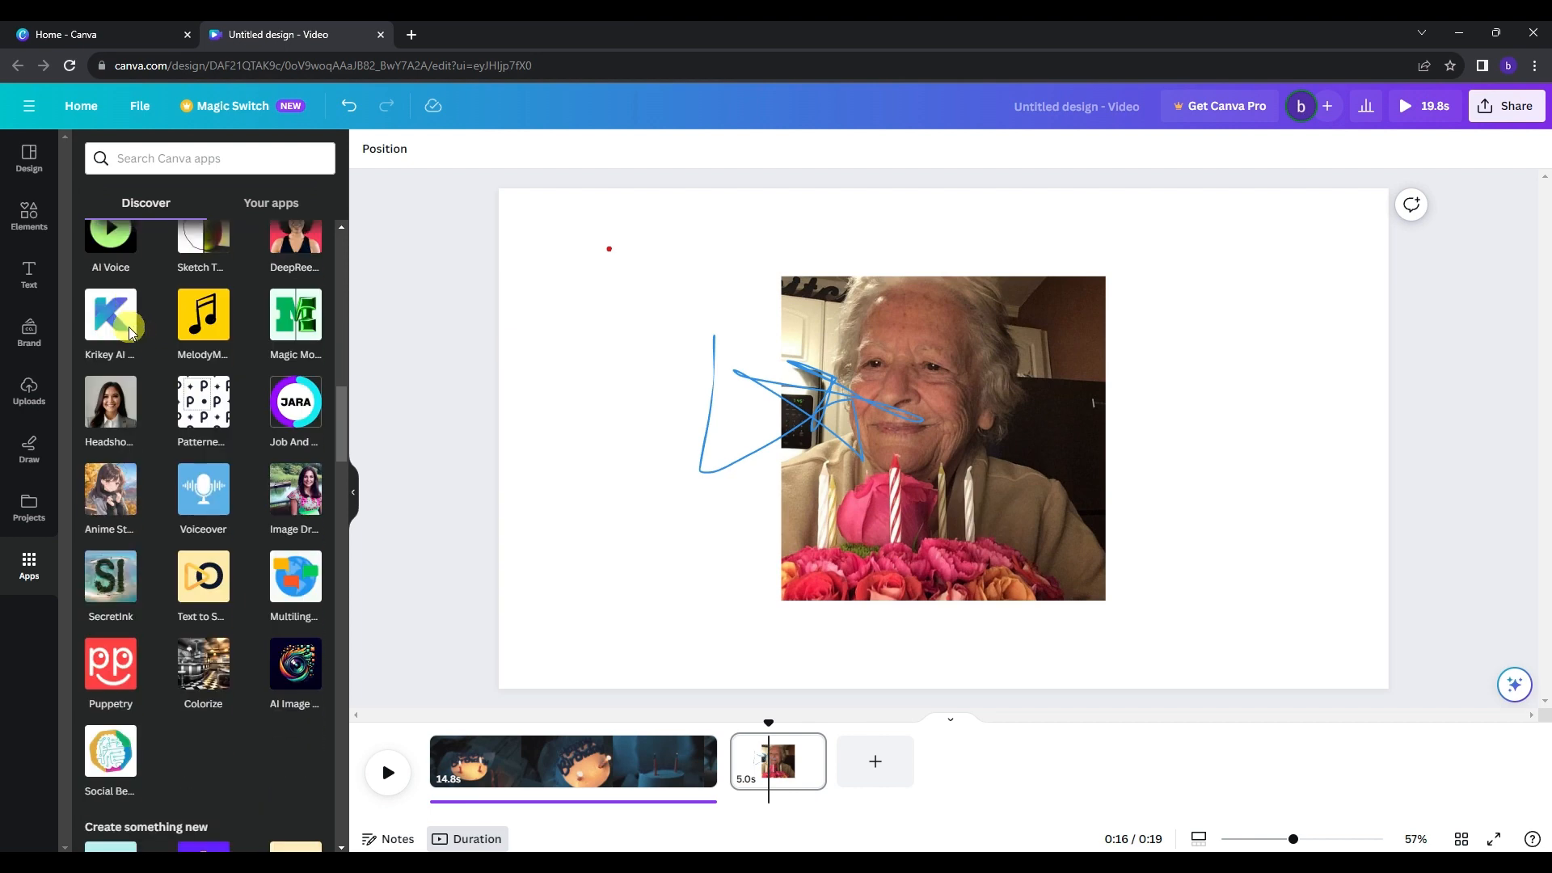
scroll(153, 404, "down", 6)
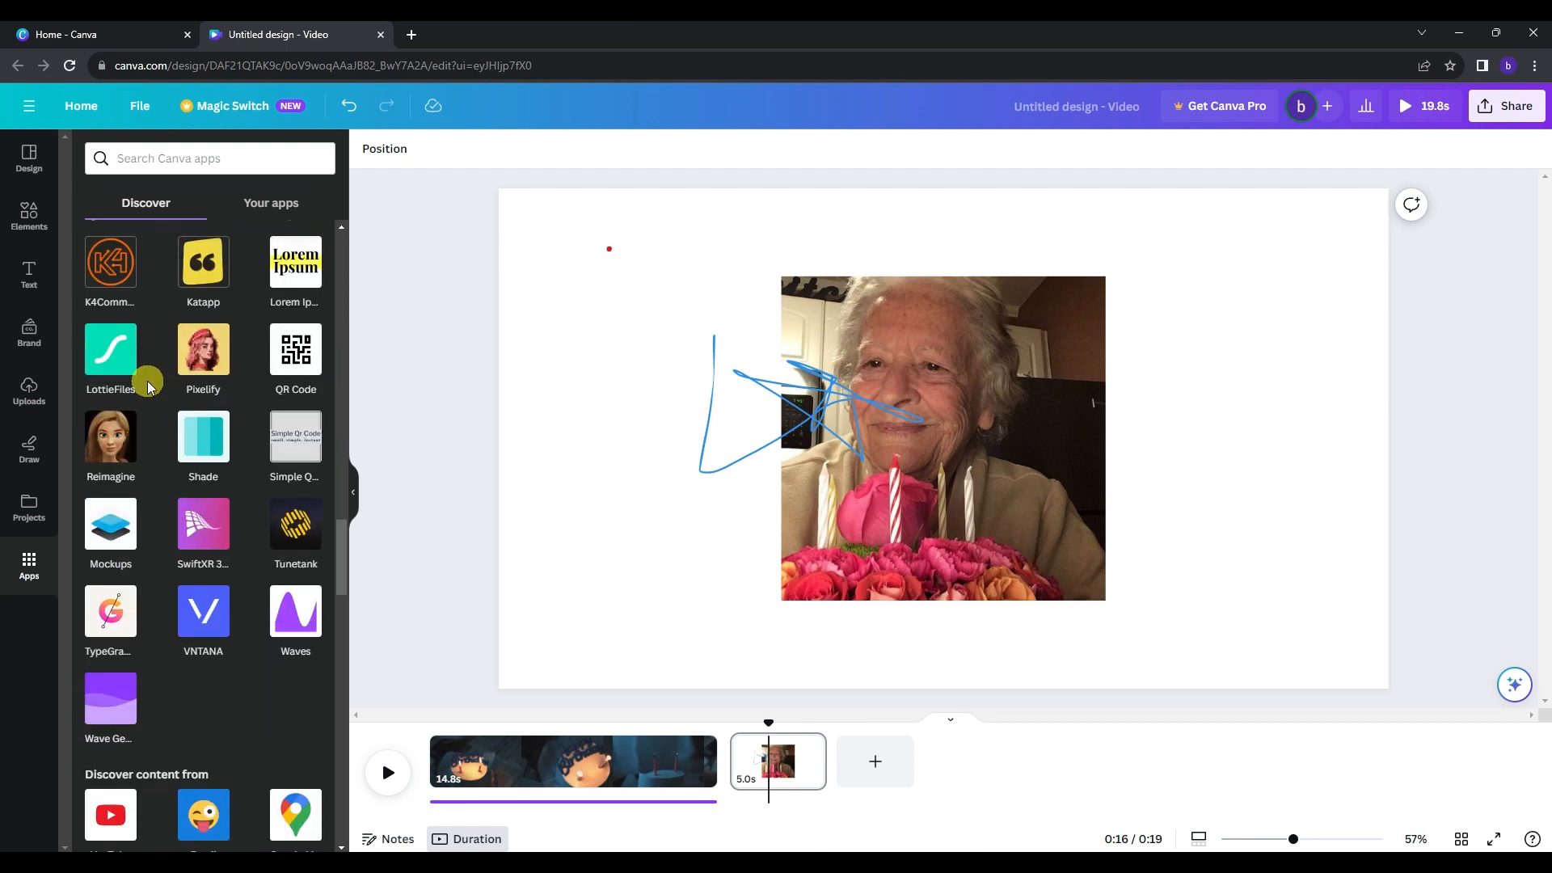
scroll(147, 381, "down", 2)
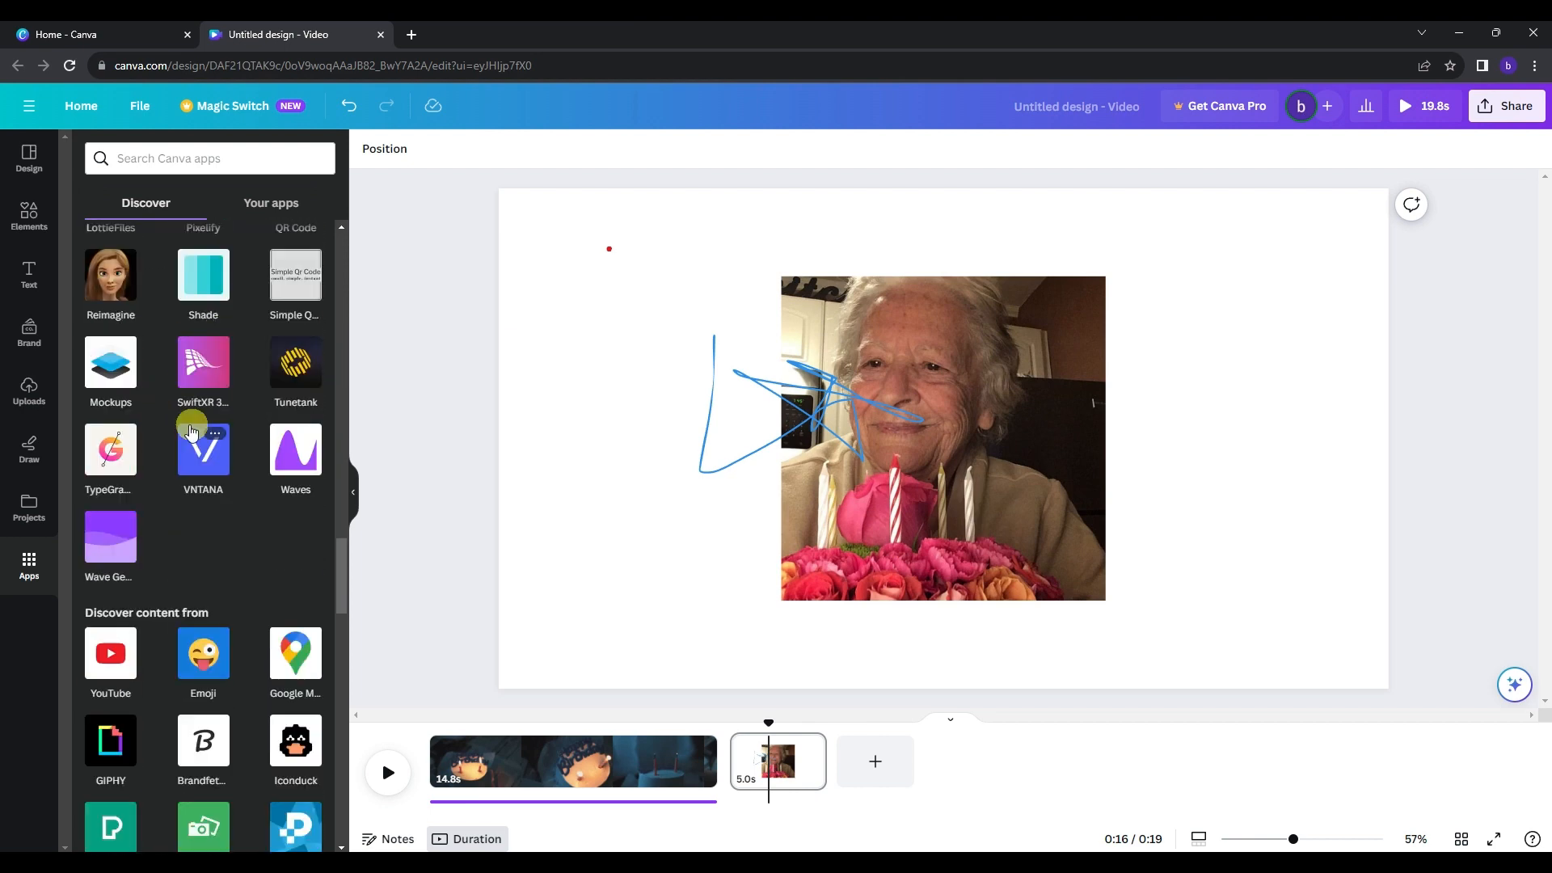